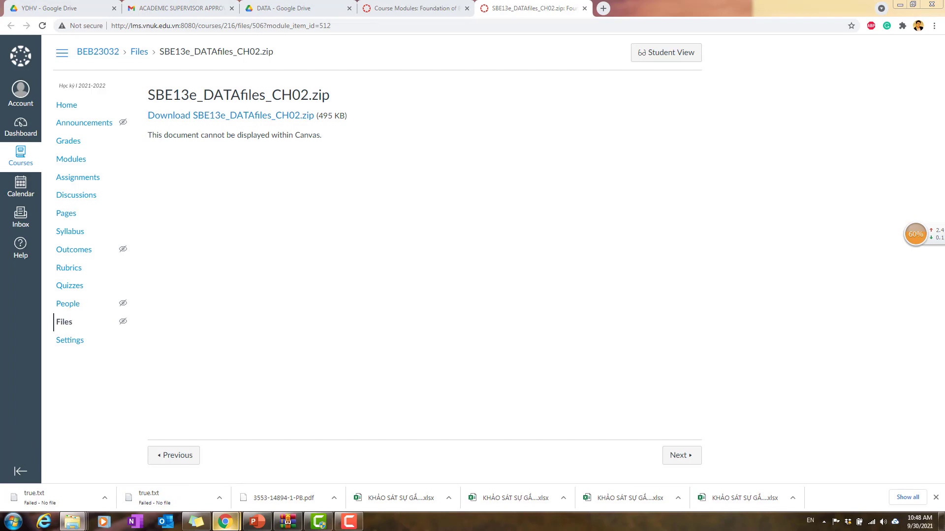
Step: Open SoftDrink.xlsx from the SBE13e_DATAfiles_CH02.zip archive in the Compressed downloads folder, dismissing the licence reminder
left_click_drag(944, 153, 555, 97)
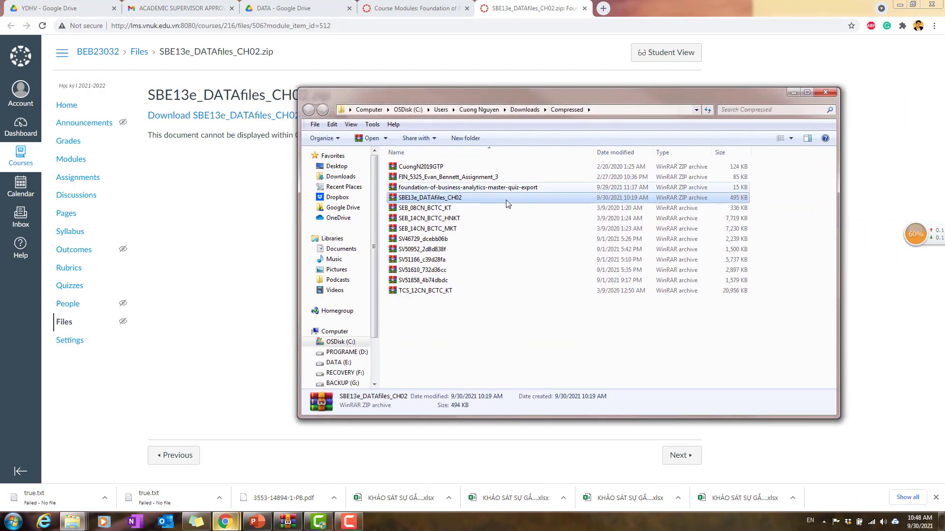
double_click(475, 202)
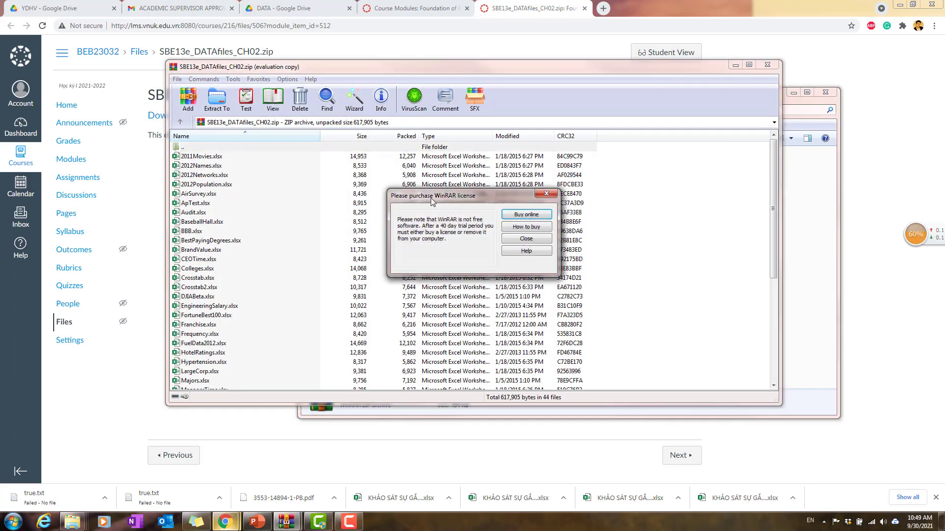
left_click(541, 198)
left_click(286, 279)
scroll(286, 285, "down", 6)
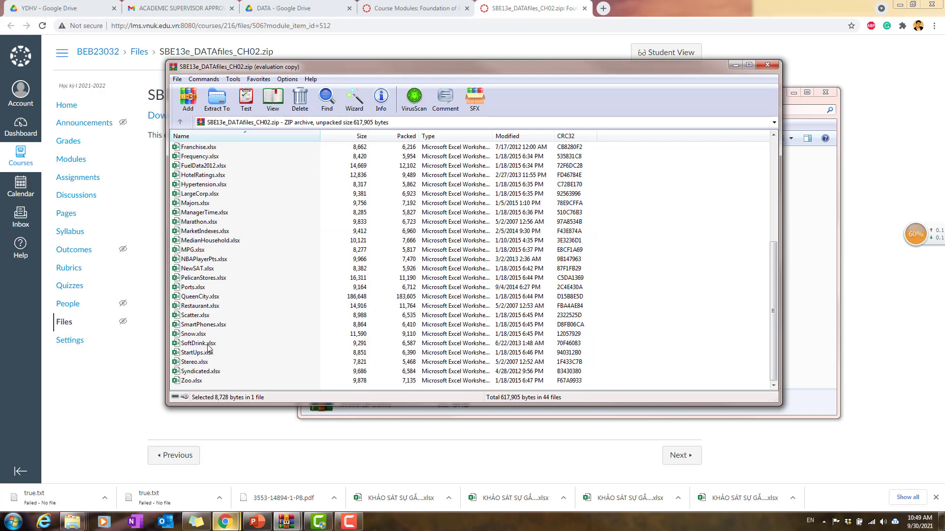
left_click(206, 344)
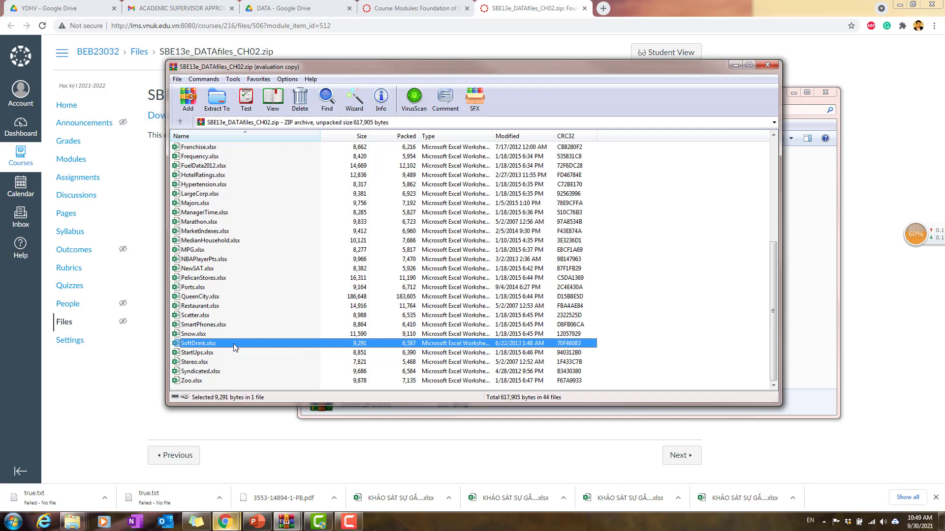
double_click(234, 347)
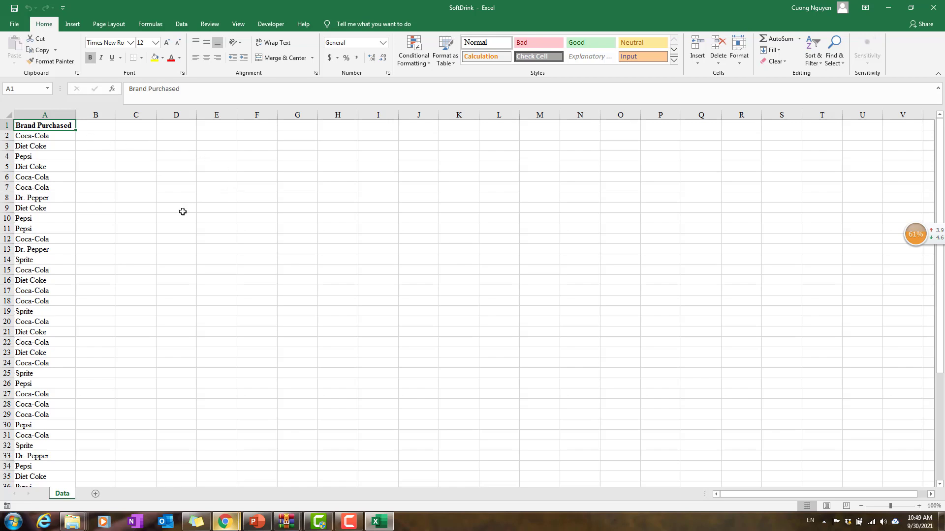
Step: Enter the note "<- Data about softdrink brands sold in a store" in cell C2
scroll(159, 210, "up", 1)
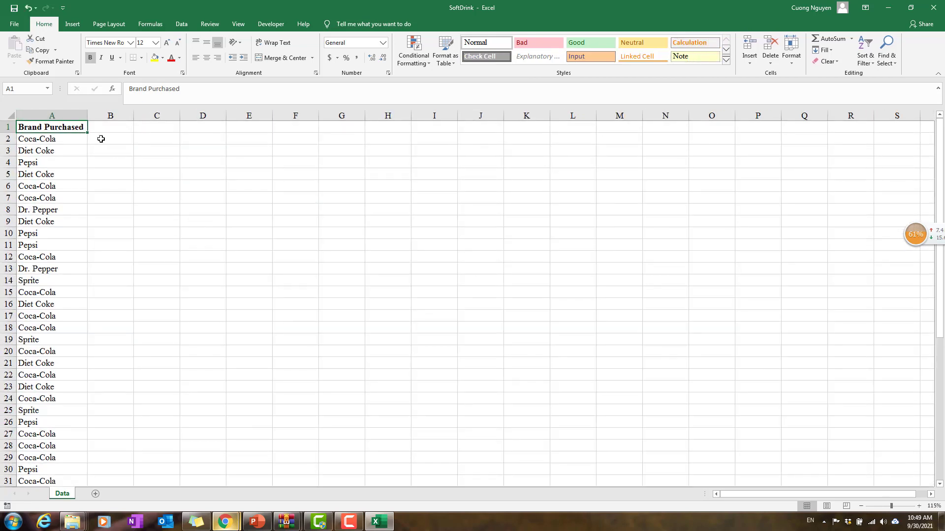
left_click(158, 140)
type("<-")
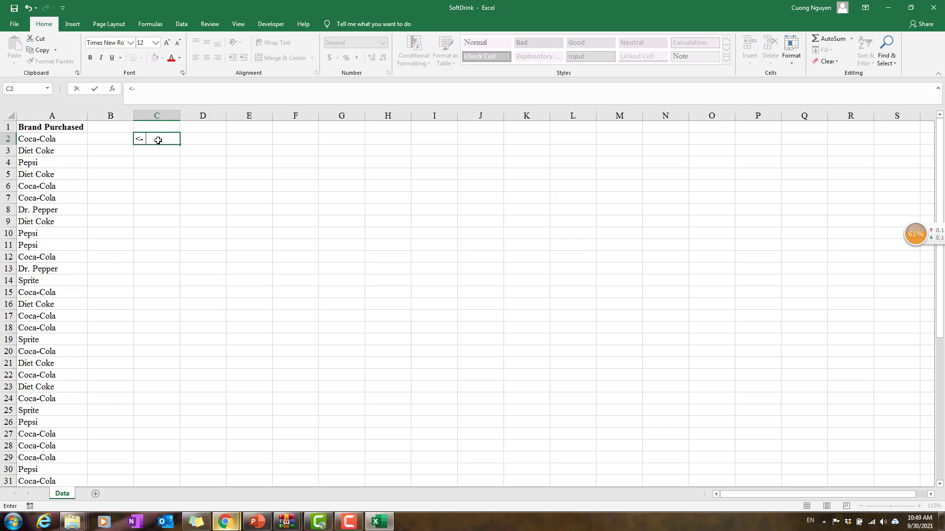
type(" Dât")
type(" abou")
type("t s")
type("oftdrink")
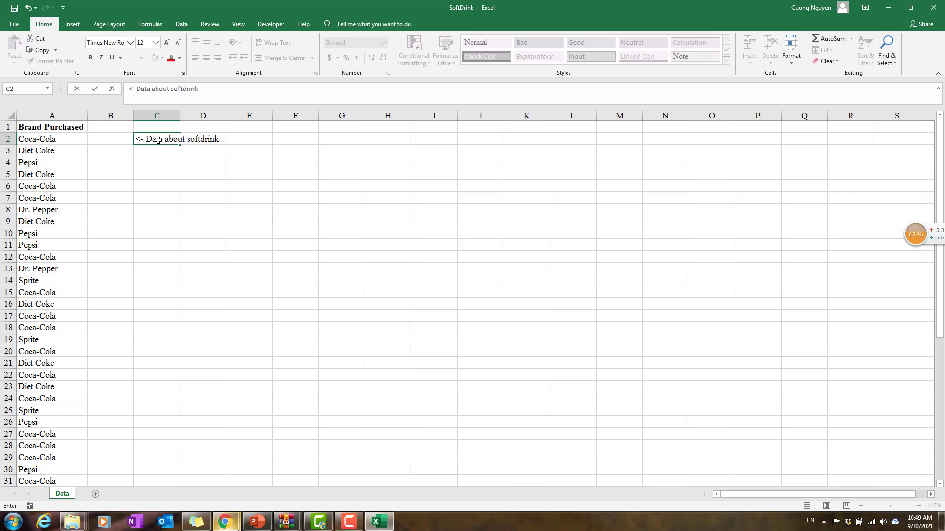
type(" brands sold in a stop")
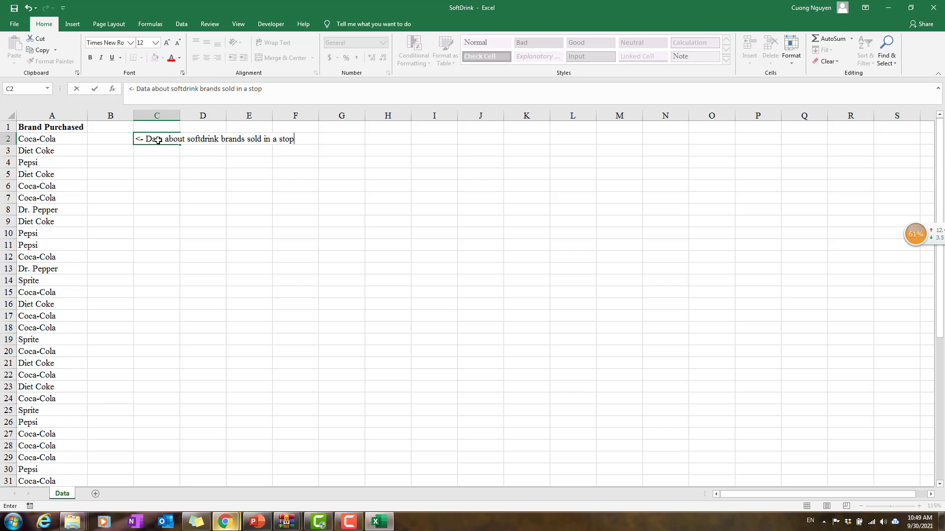
key("BackSpace")
type("re")
key("Return")
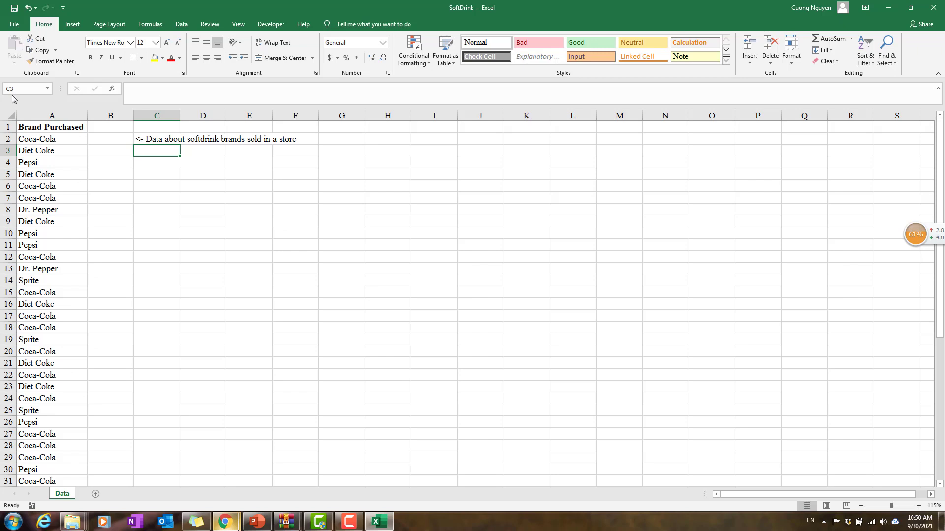
Step: Look through the individual brand entries under the Brand Purchased header in column A
left_click(52, 141)
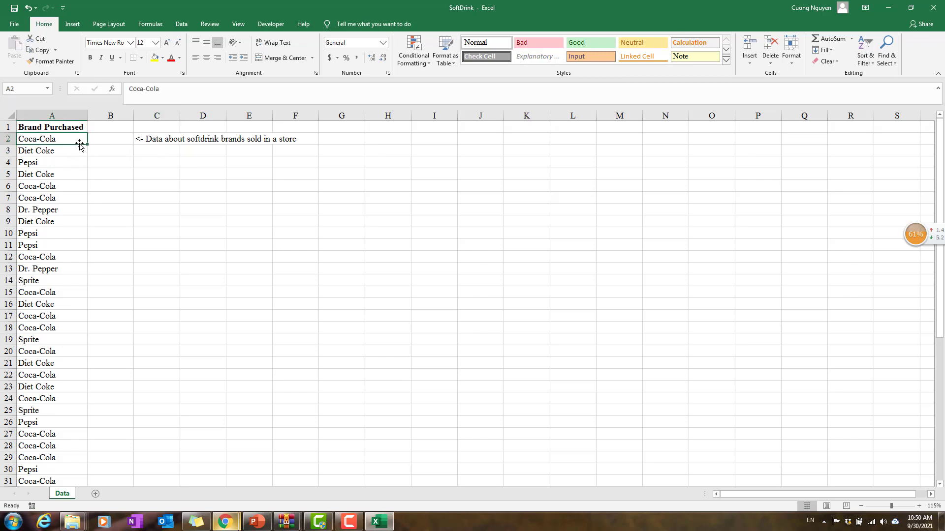
left_click(57, 224)
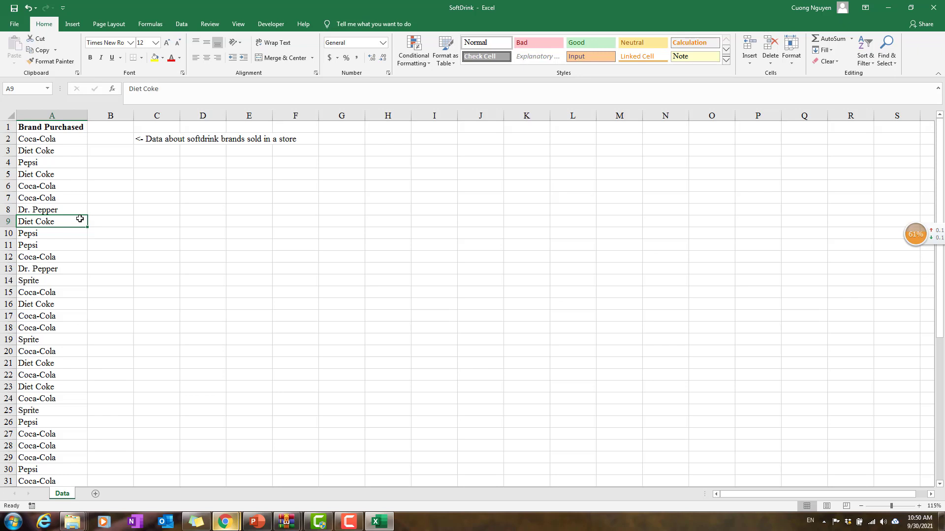
scroll(90, 226, "down", 2)
scroll(98, 246, "up", 2)
left_click(55, 139)
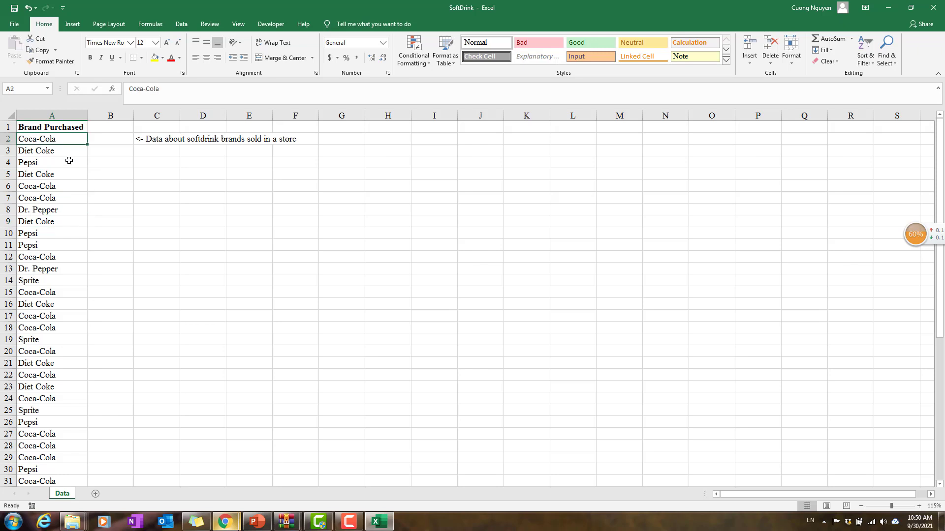
left_click(70, 158)
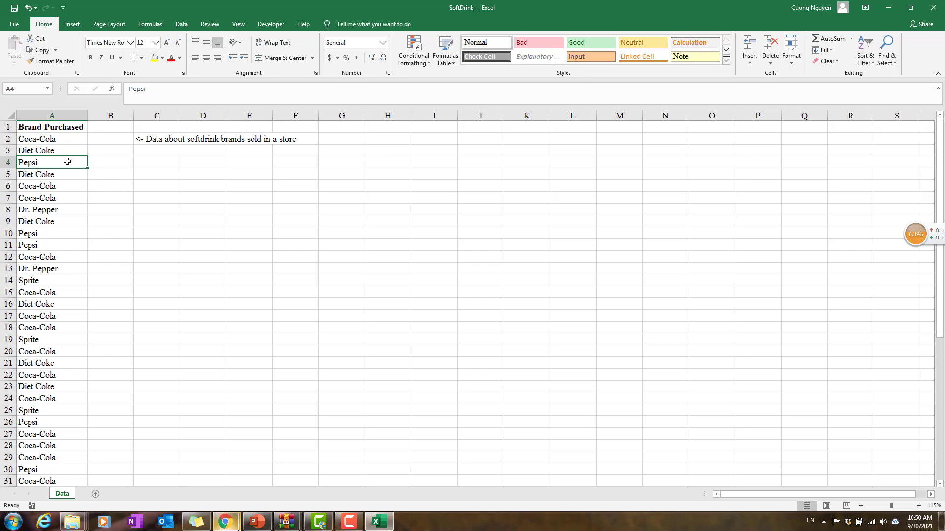
Step: Enter the label "<- Data dimension:" in cell C3
left_click(152, 154)
type("<- Data")
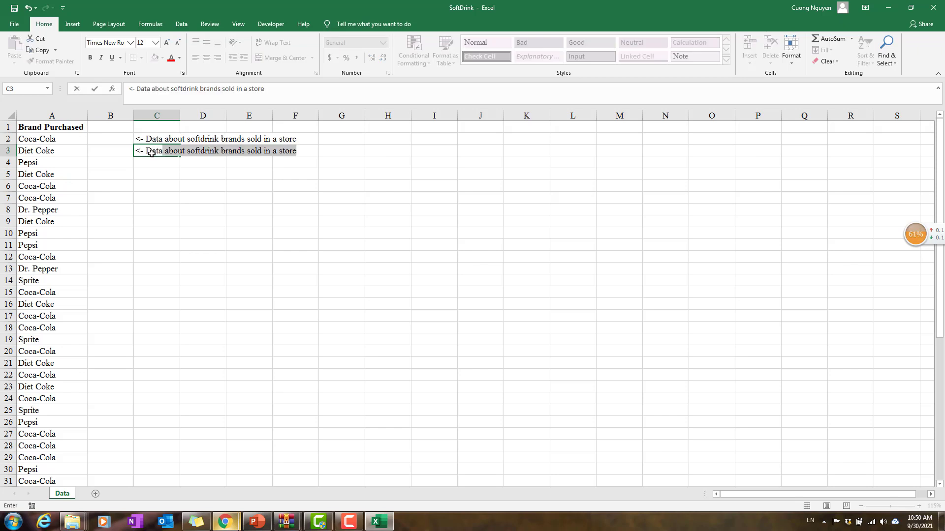
type(" dimensi")
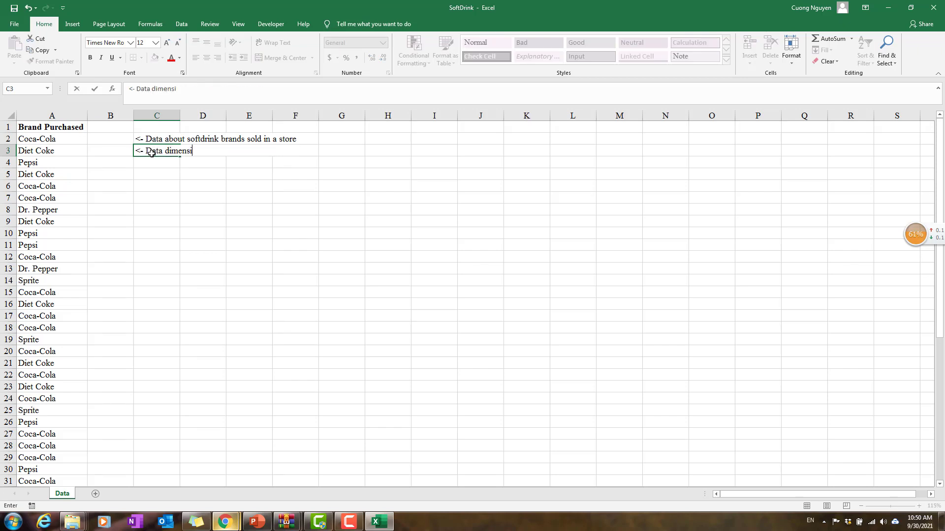
type("on:")
key("Return")
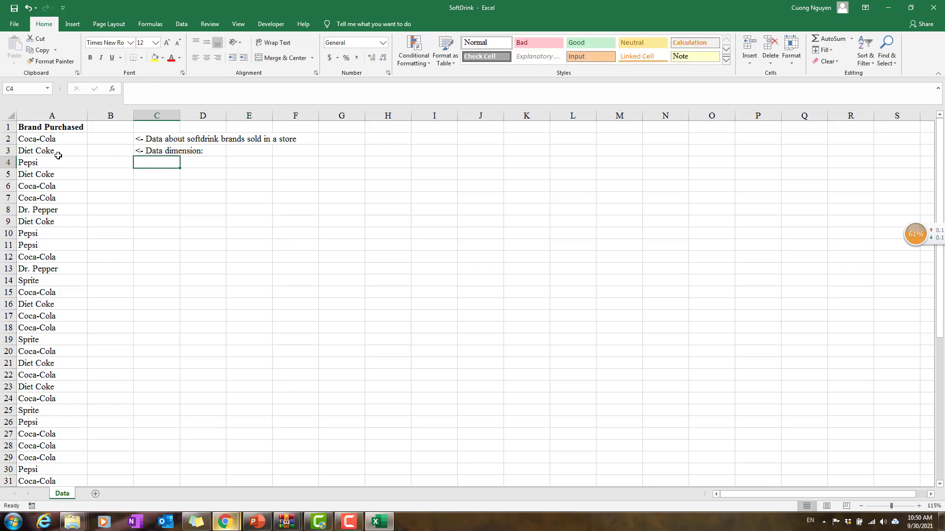
Step: Examine how far the Brand Purchased data extends from its header to the last row, ending back at the header
left_click(50, 138)
key("Up")
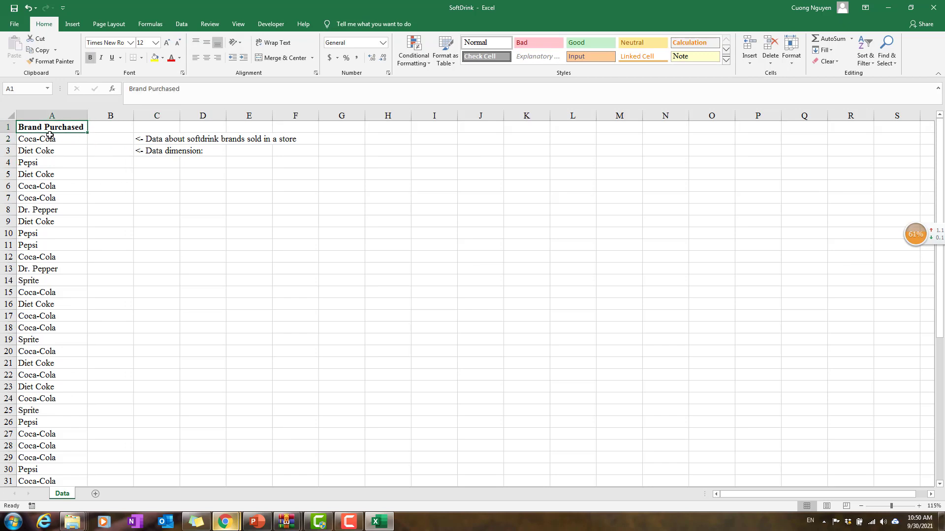
scroll(57, 306, "down", 10)
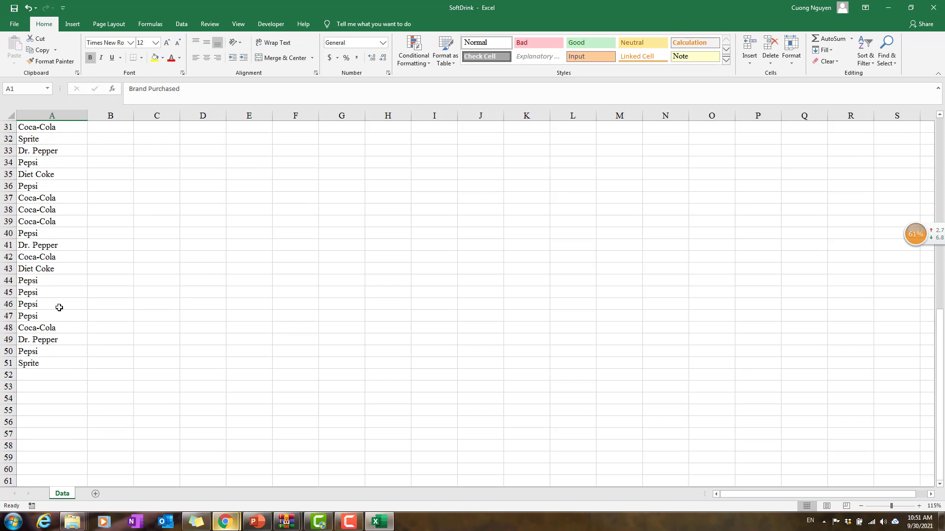
scroll(58, 307, "up", 8)
scroll(59, 308, "up", 2)
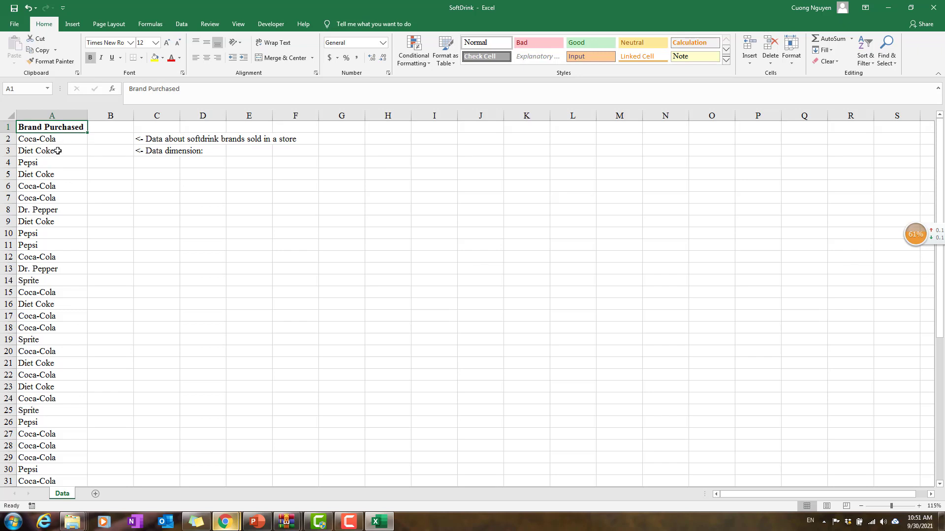
scroll(56, 151, "down", 10)
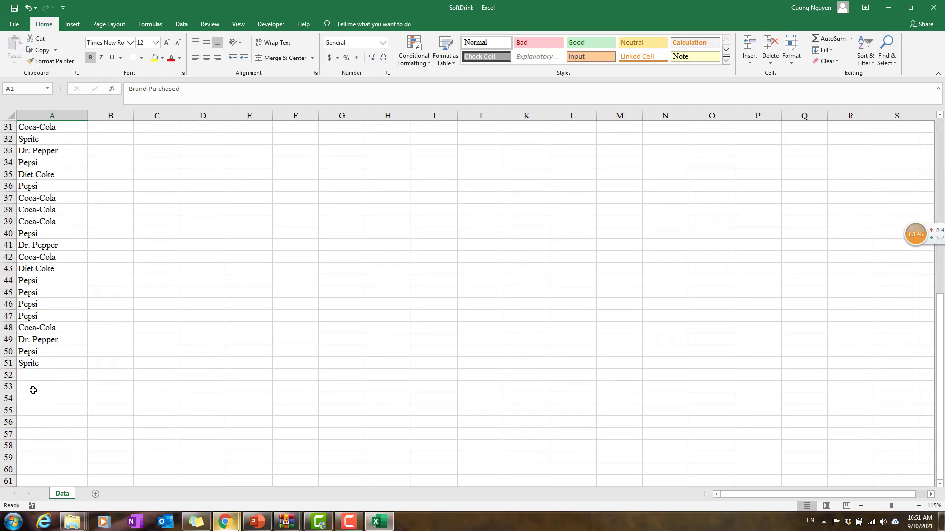
left_click(46, 334)
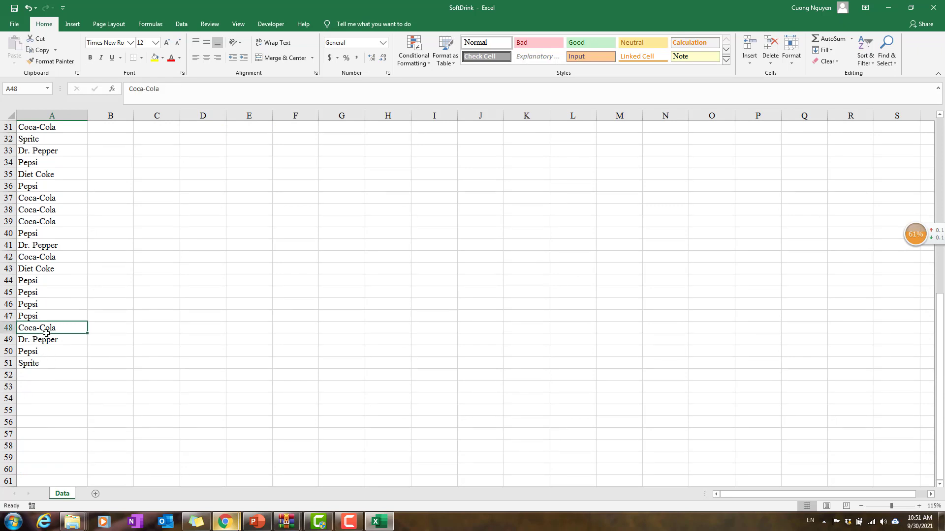
key("ctrl+Home")
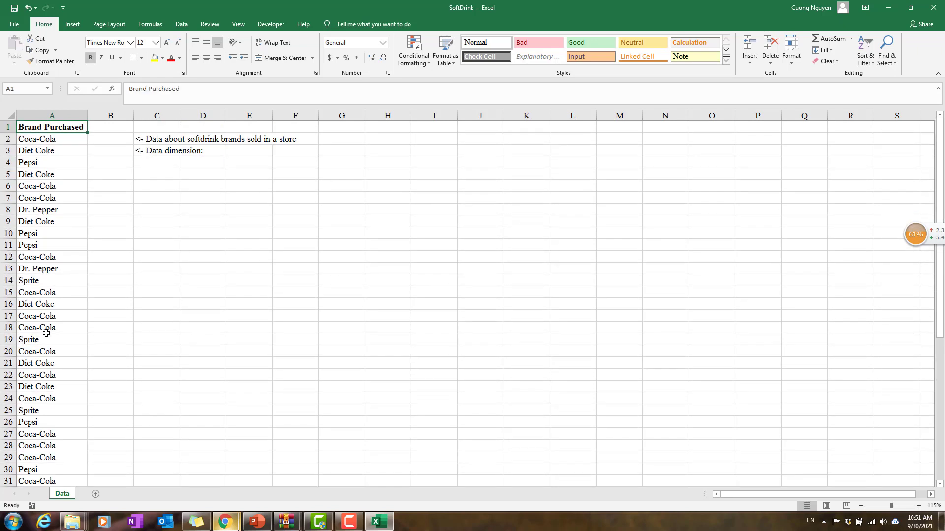
Step: Enter the note "Ctrl + Shift + down" in cell C5
left_click(148, 177)
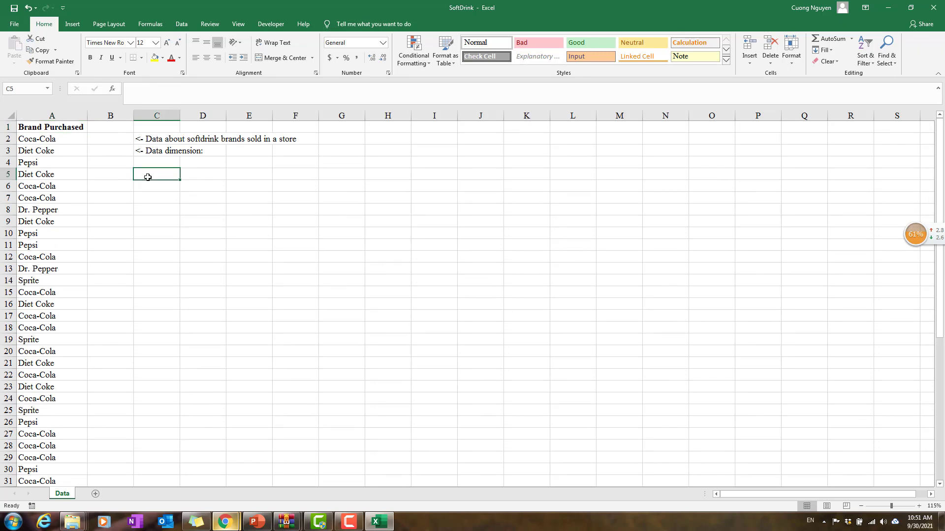
type("Ct")
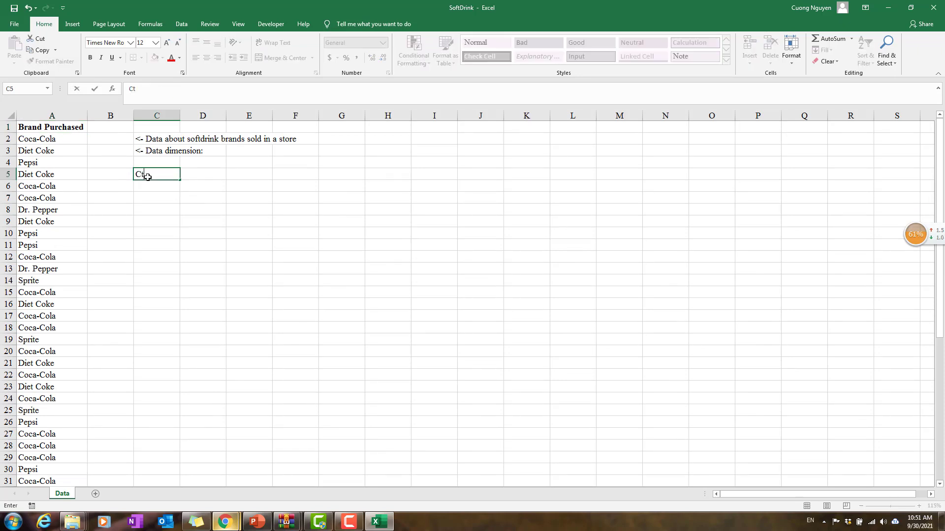
type("rl + Shift + down")
key("Return")
left_click(148, 176)
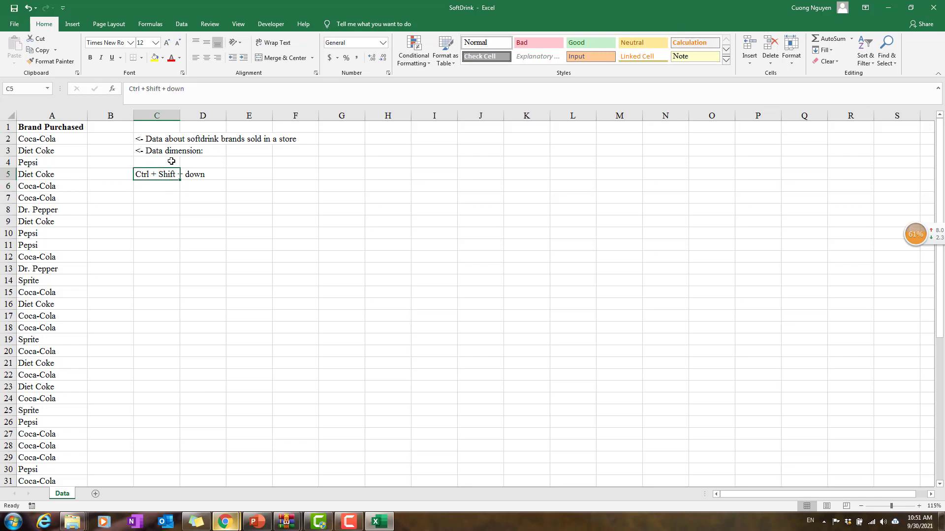
Step: Select the Brand Purchased column from its header to its last entry to check the data's extent, and return to the header
left_click(58, 129)
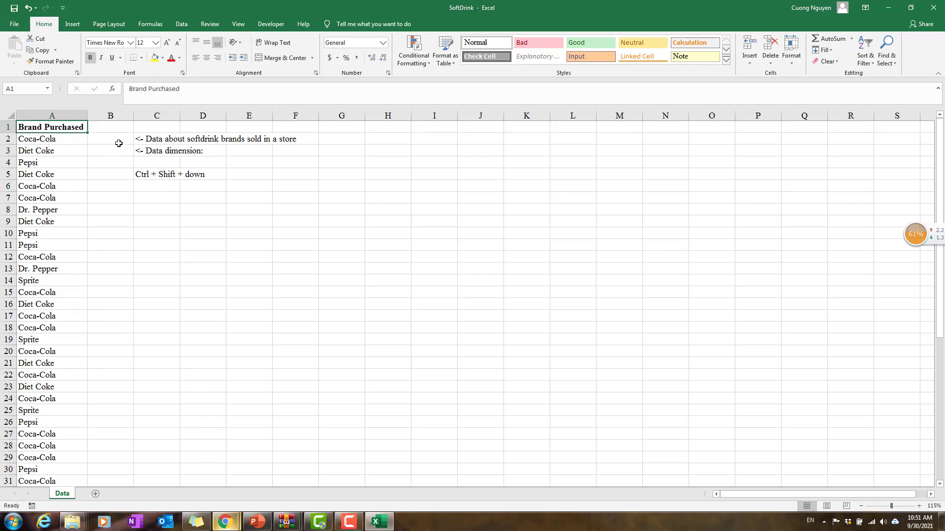
key("ctrl+shift+Down")
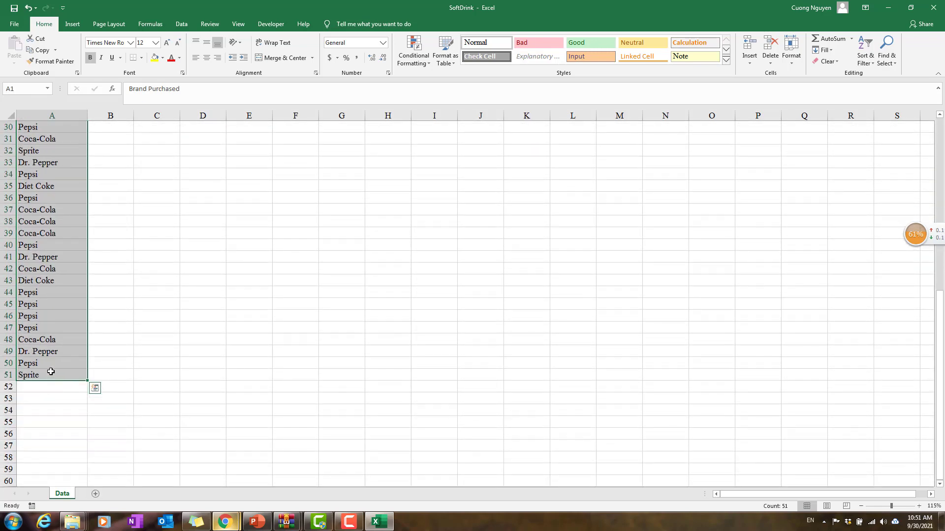
left_click(50, 373)
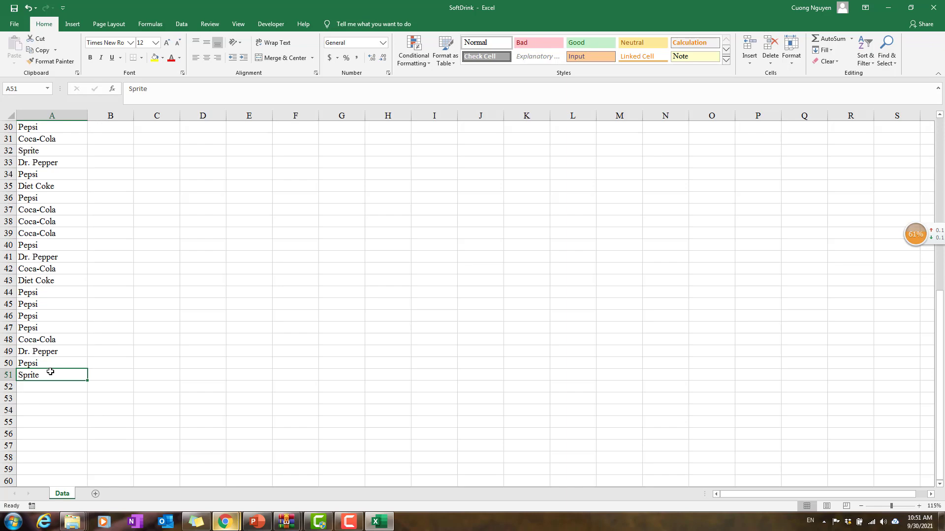
key("ctrl+Home")
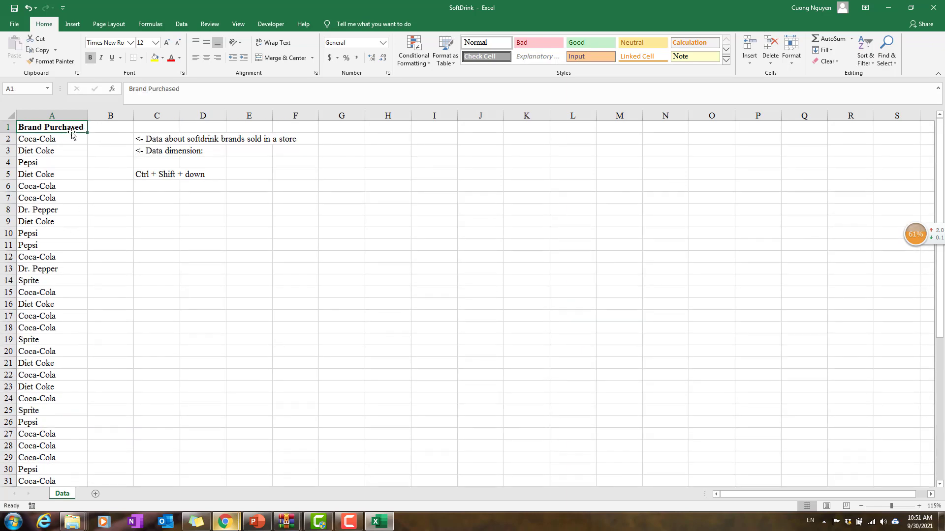
Step: Complete the data dimension note in C3 with "50 observations, 1 variable" and clear the shortcut note from C5
double_click(161, 151)
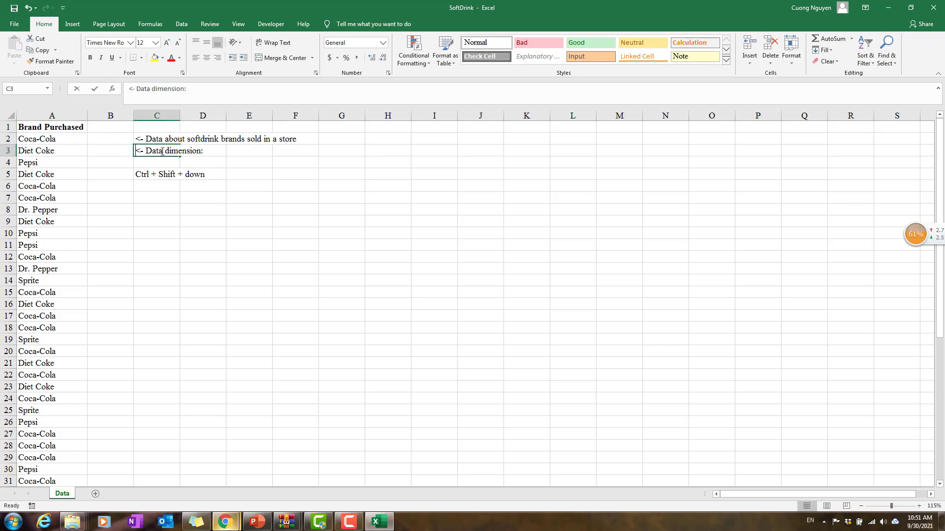
type("50 ob")
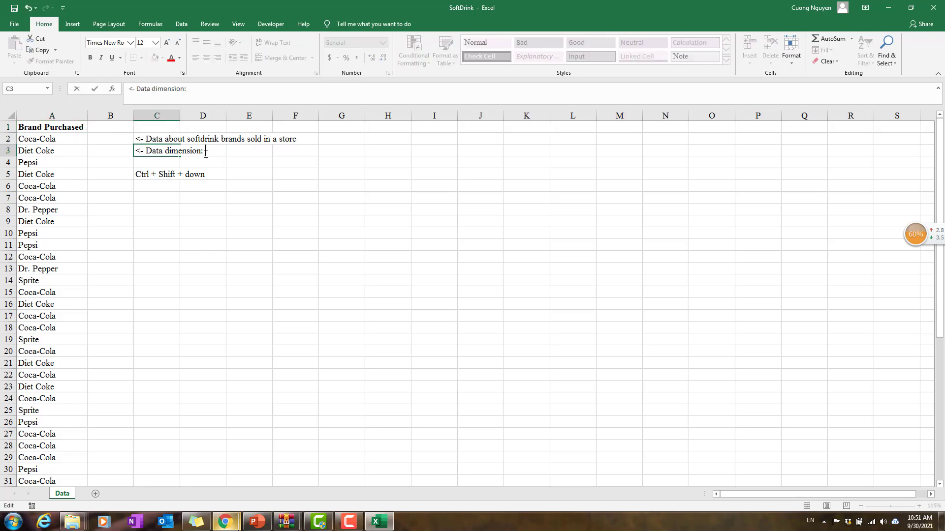
type("servations,")
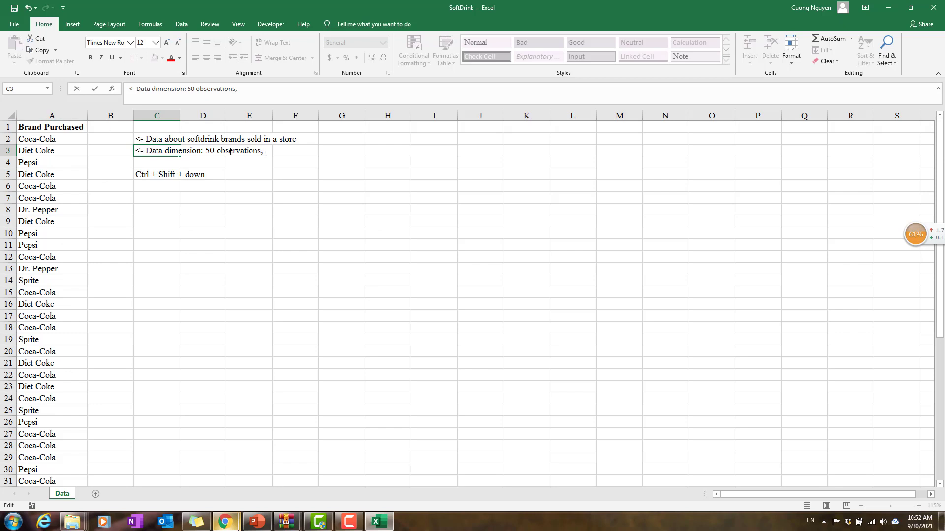
type("1 variable")
key("Return")
left_click(165, 174)
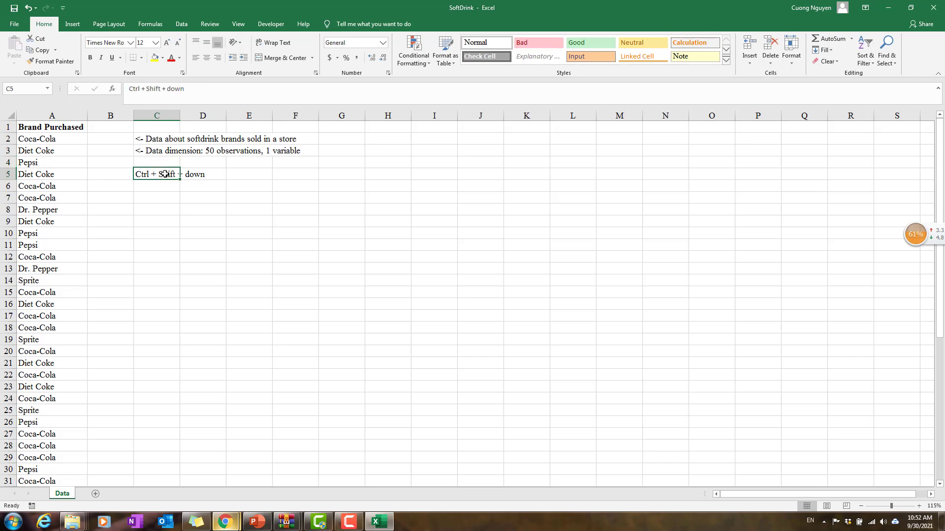
key("Delete")
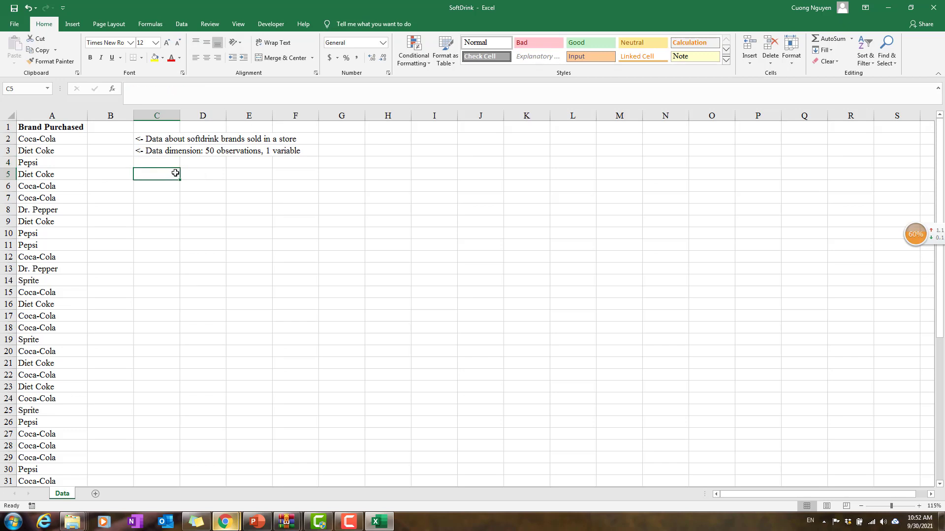
Step: Enter the heading "Descriptive Statistics: Frequency (relative frequency table)" in cell C5
type("De")
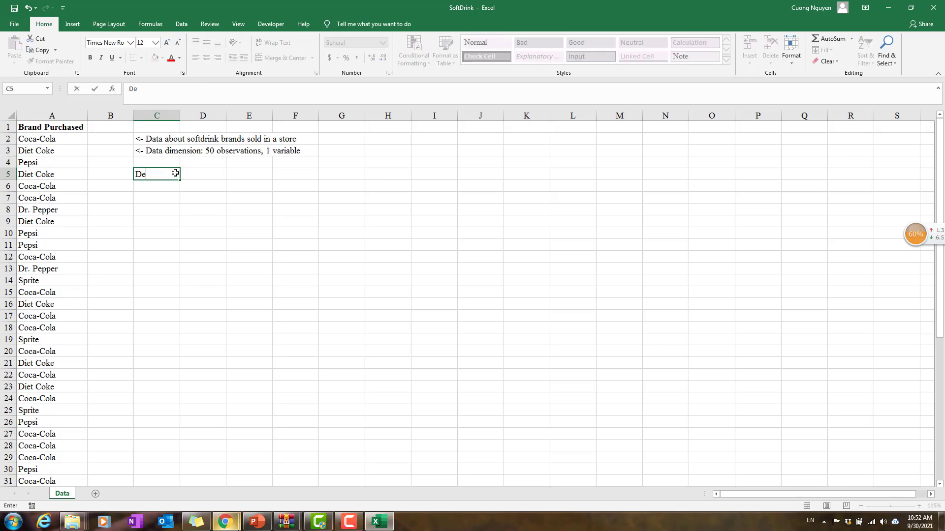
type("scriptive Statistics:")
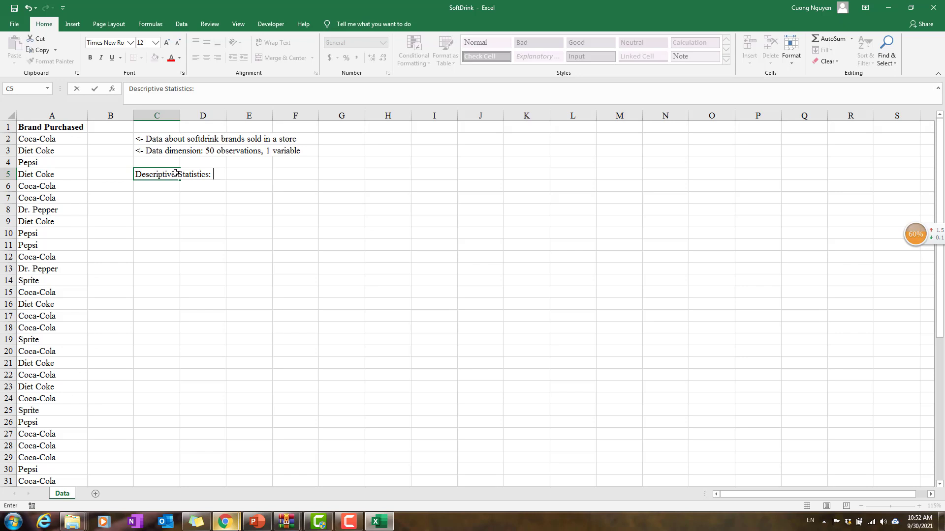
type(" Frequency (relati")
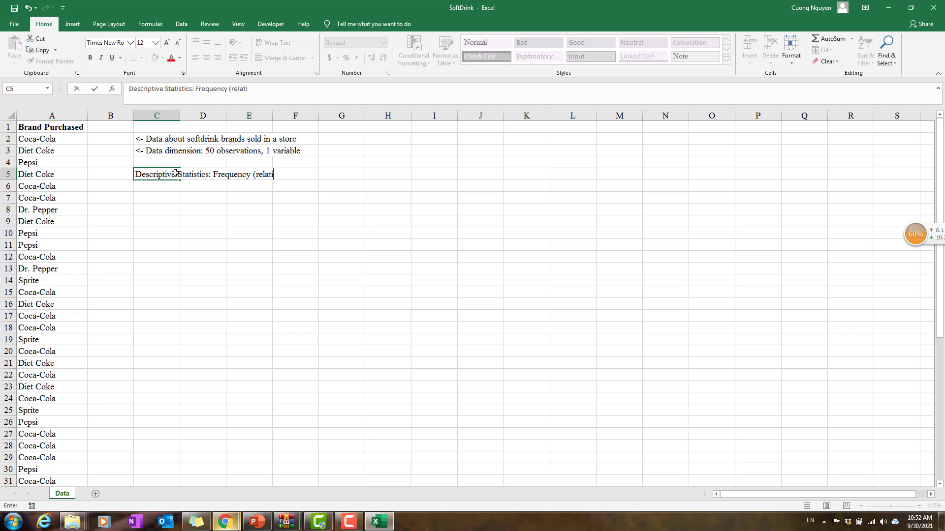
type("ve unec")
key("BackSpace")
key("BackSpace")
key("BackSpace")
type("ency table")
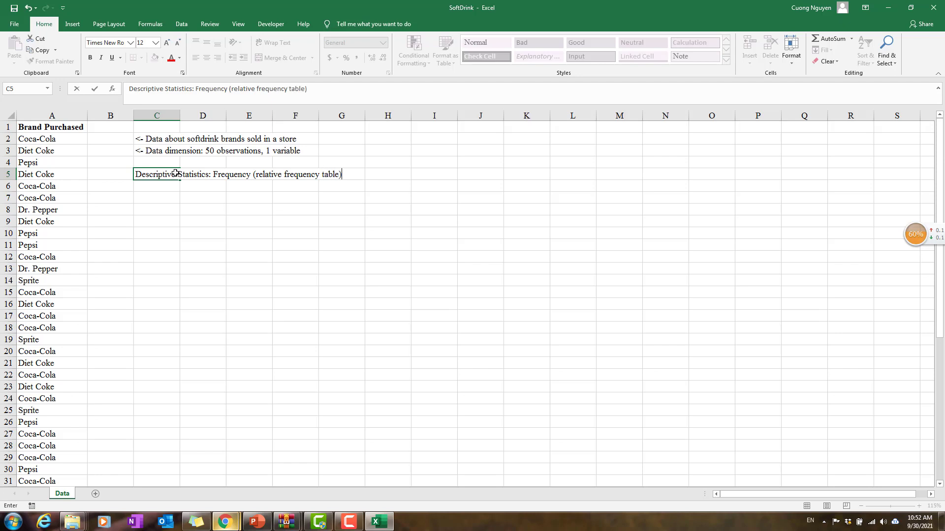
type(")")
key("Return")
Step: Enter the heading "Graphs (bar chart + Pie chart)" in cell L5
key("Right")
key("Right")
key("Right")
key("Right")
key("Up")
key("Right")
key("Right")
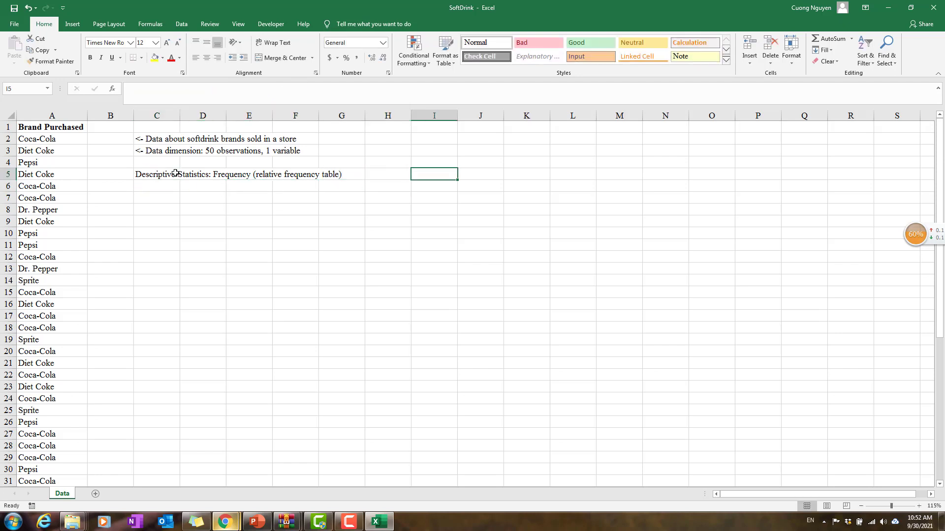
key("Right")
key("Right")
key("Right")
key("Right")
key("Right")
key("Right")
key("Left")
key("Left")
key("Left")
type("G")
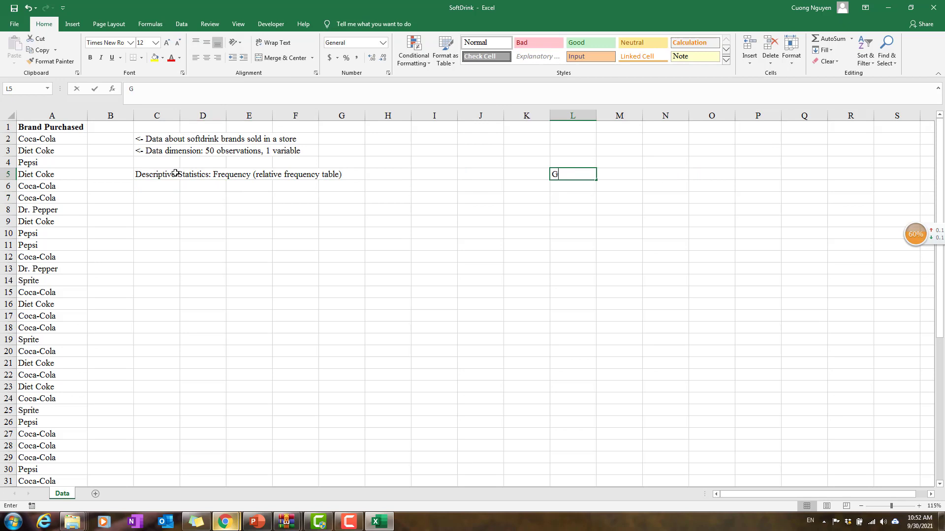
type("raphs")
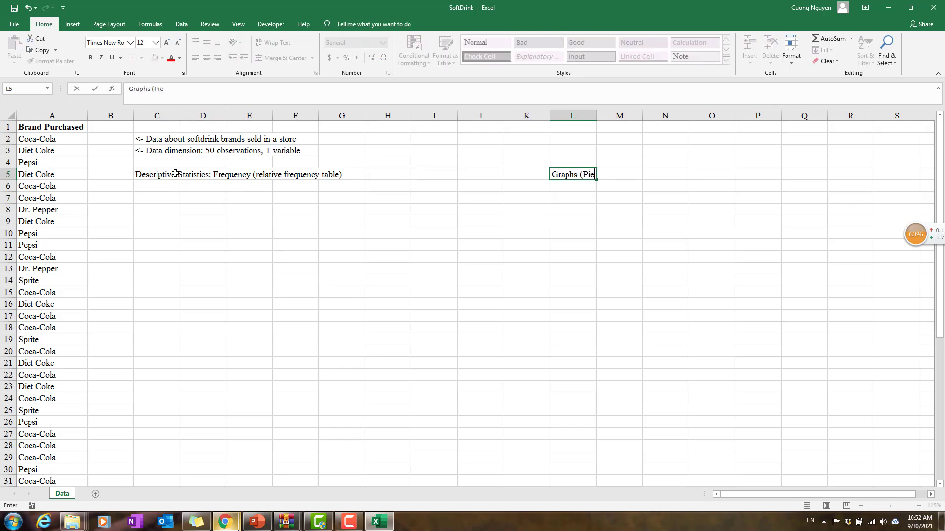
type(" (bar chart + Pie chart")
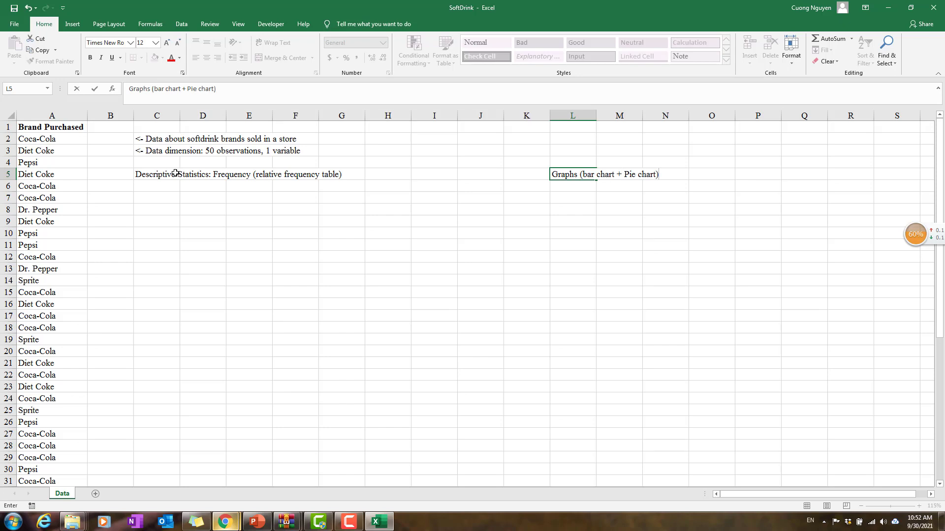
key("Return")
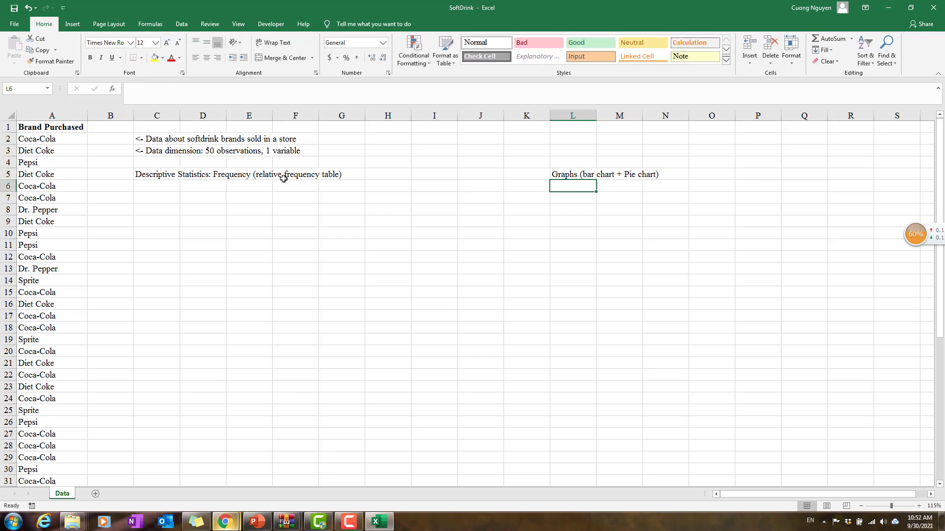
Step: Check different ways of selecting the whole Brand Purchased data range, and return to its header in A1
left_click(29, 219)
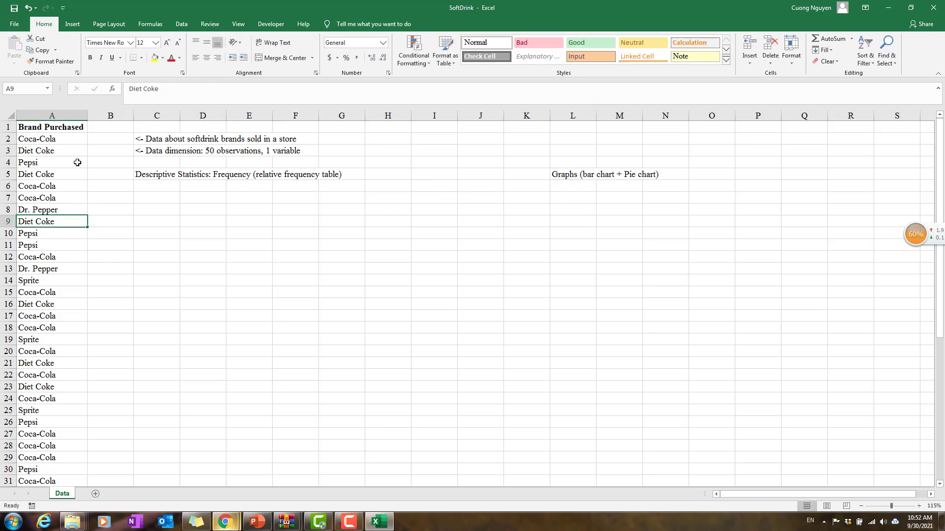
left_click(44, 182)
left_click_drag(46, 125, 70, 485)
left_click(68, 343)
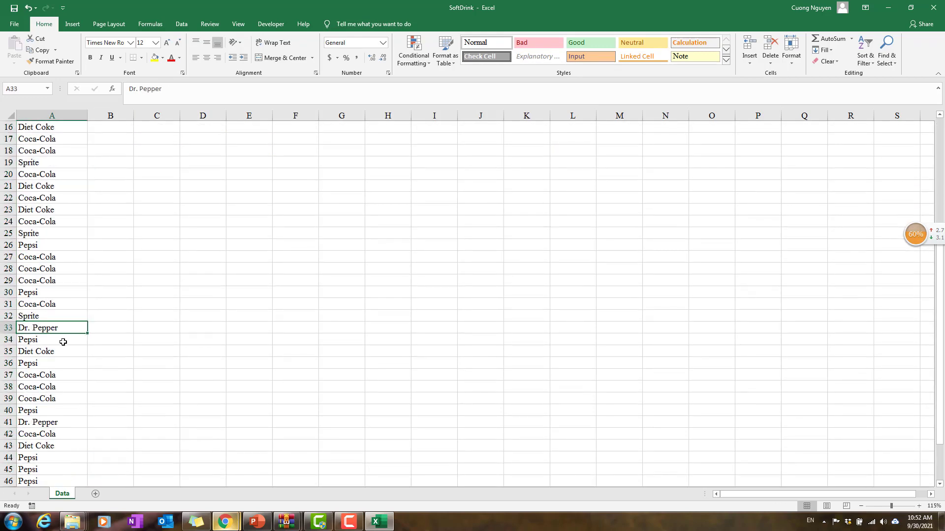
scroll(65, 335, "up", 5)
left_click(47, 185)
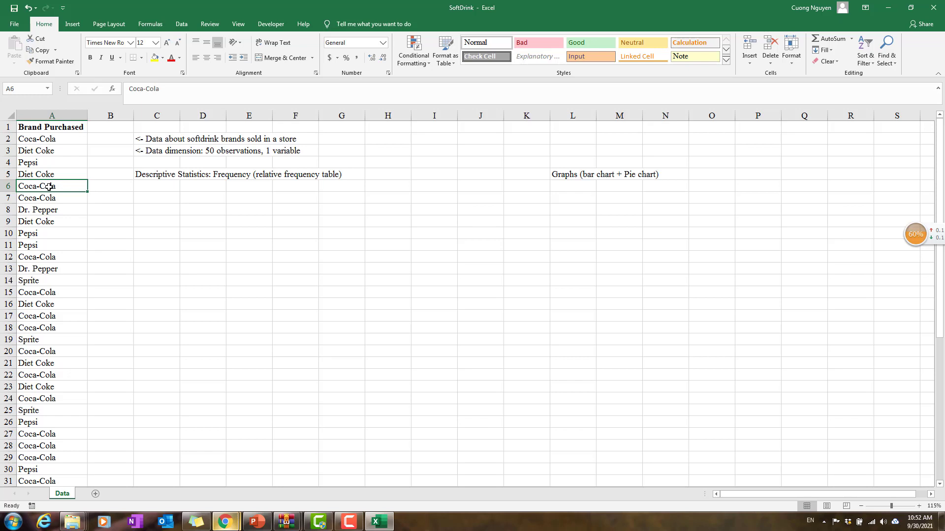
key("ctrl+a")
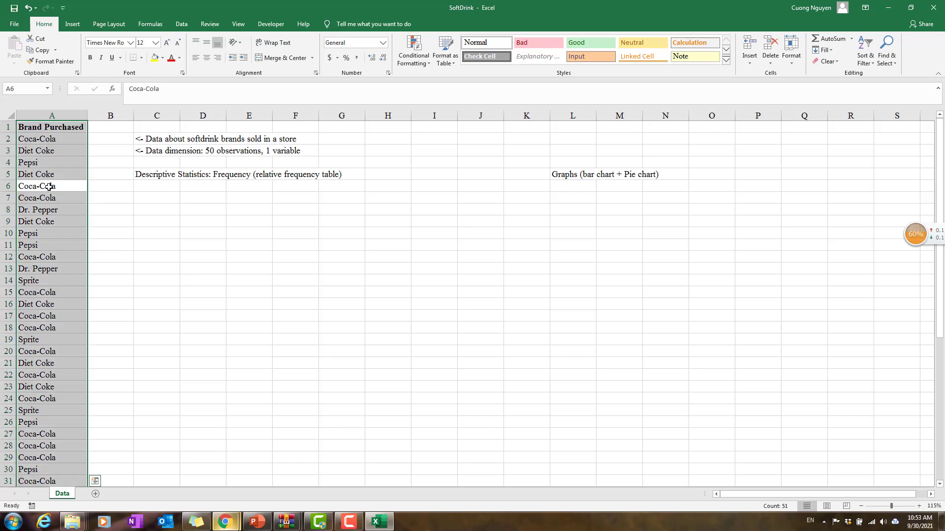
left_click(55, 165)
key("Up")
key("Up")
key("Up")
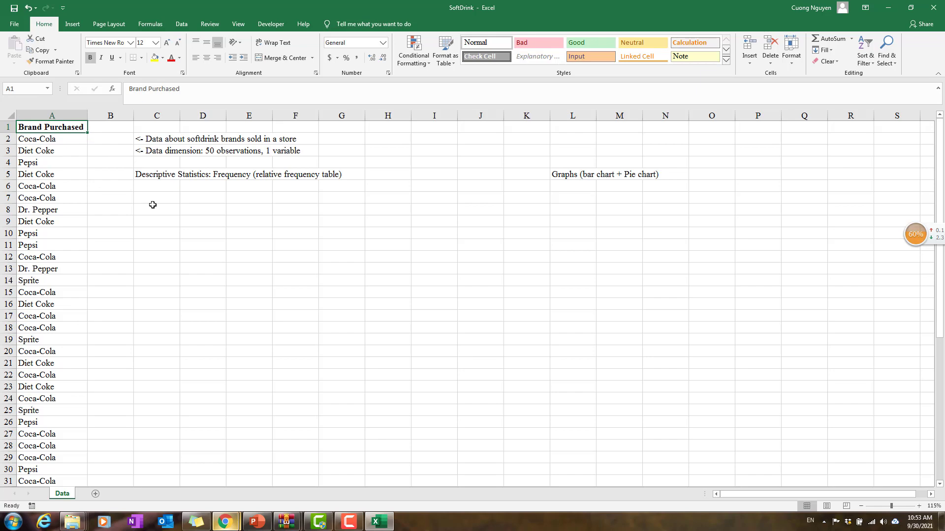
Step: Insert the recommended Clustered Column chart for the full Brand Purchased column and move it closer to its count table
key("ctrl+shift+Down")
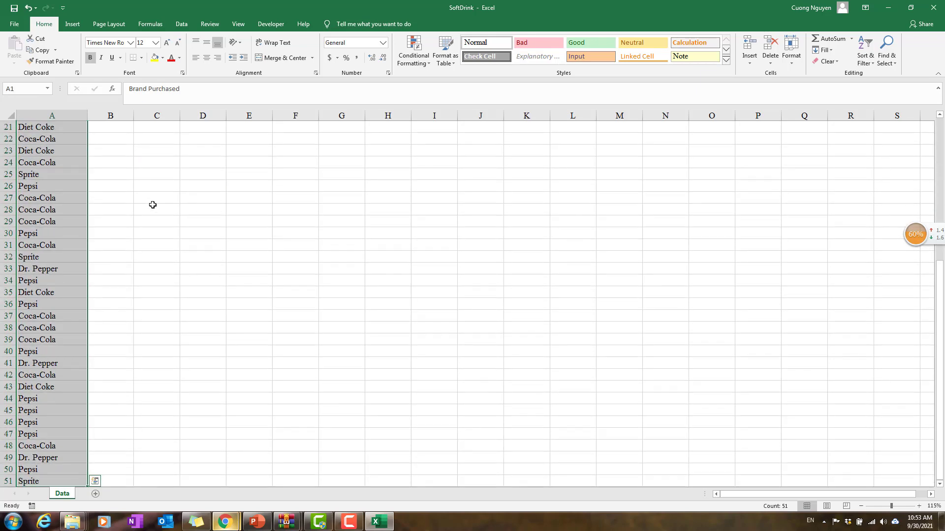
scroll(255, 245, "up", 8)
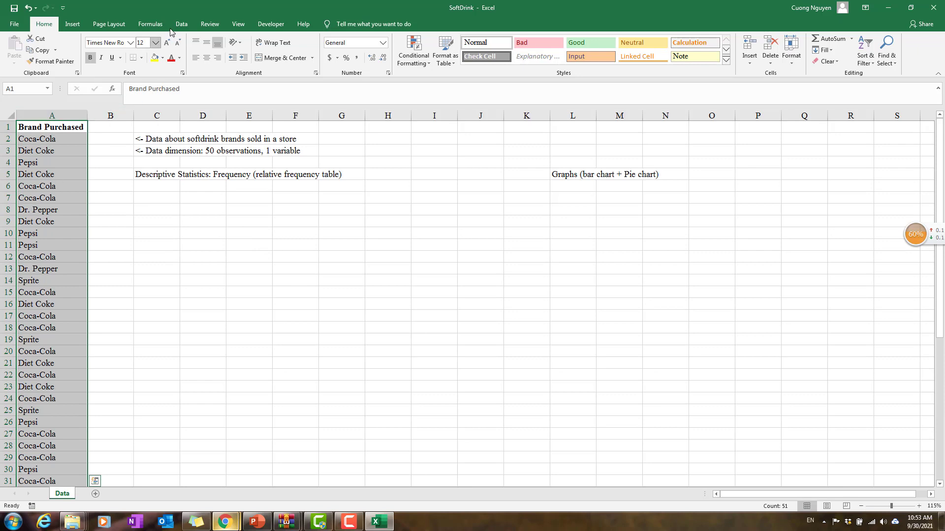
left_click(76, 24)
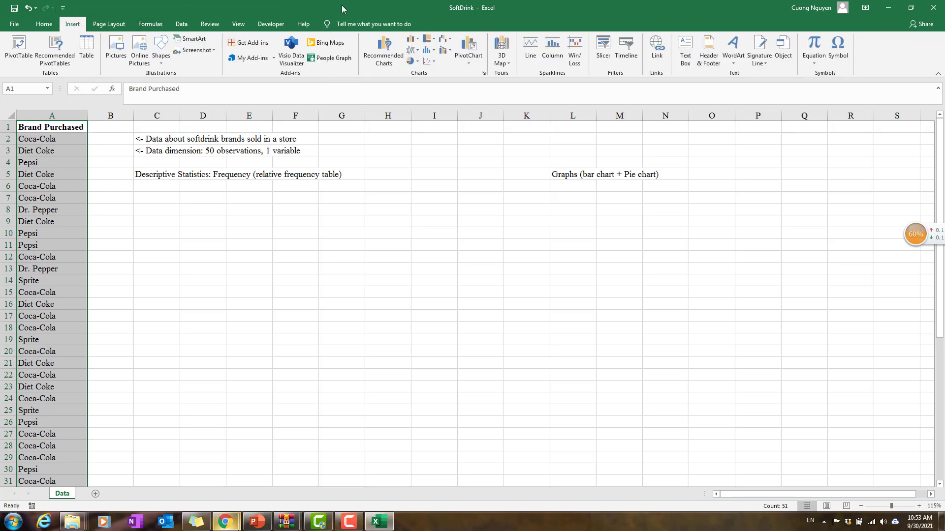
left_click(462, 61)
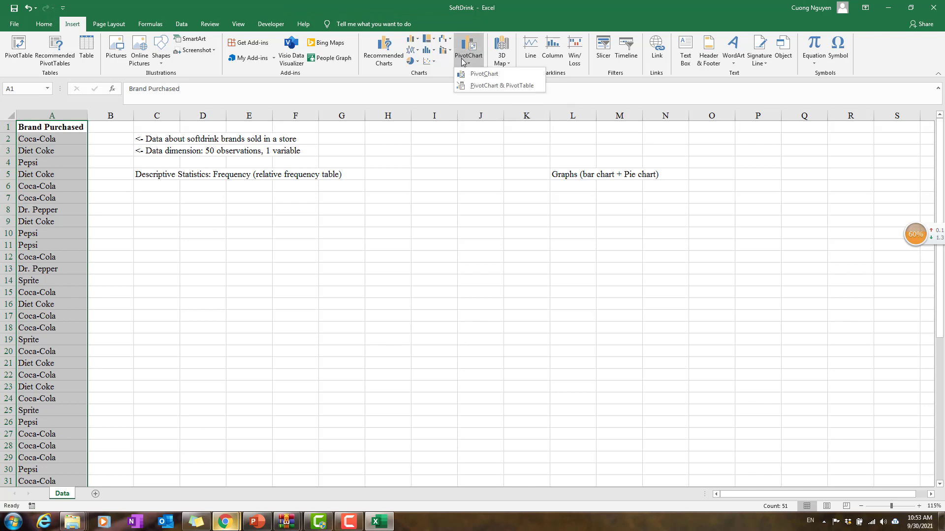
left_click(396, 13)
left_click(388, 65)
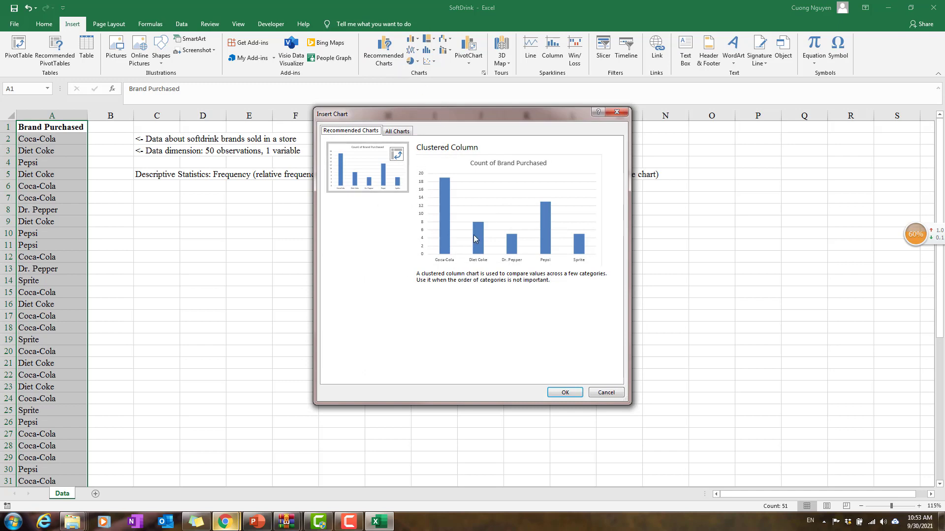
left_click(565, 393)
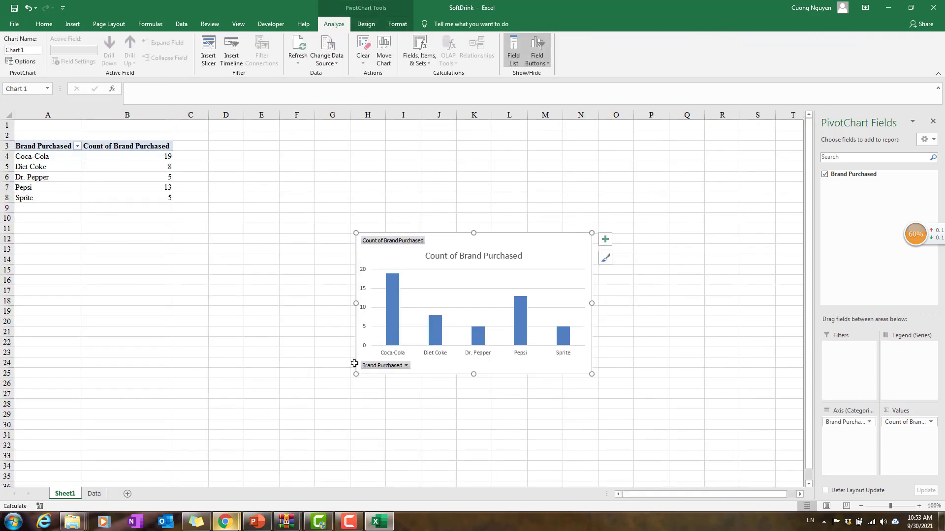
left_click_drag(498, 239, 443, 165)
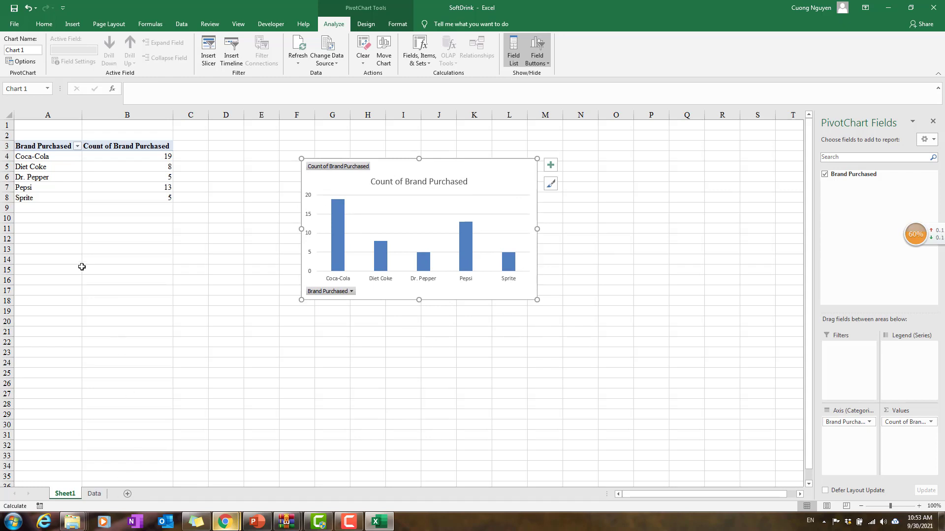
Step: Create a PivotChart and PivotTable from the Brand Purchased column at C7 of the Data sheet, placing the chart under the Graphs heading
left_click(94, 494)
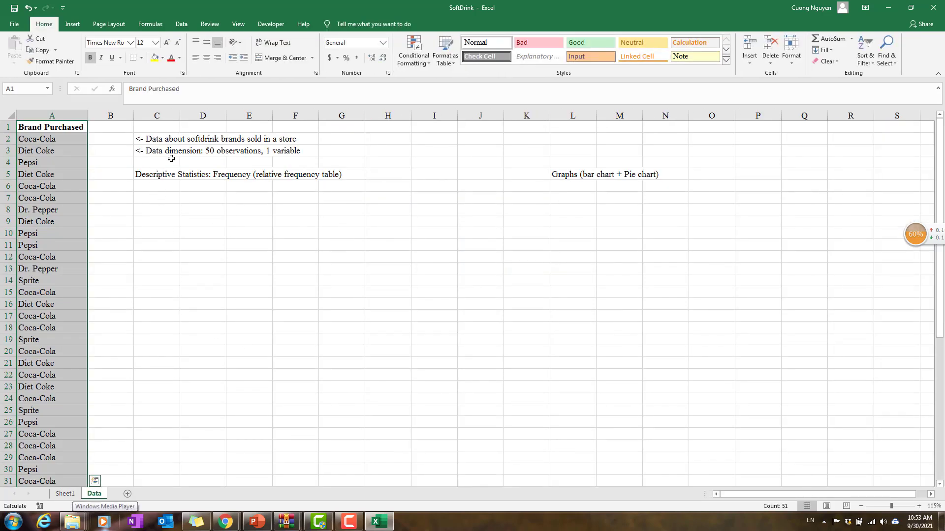
left_click(76, 25)
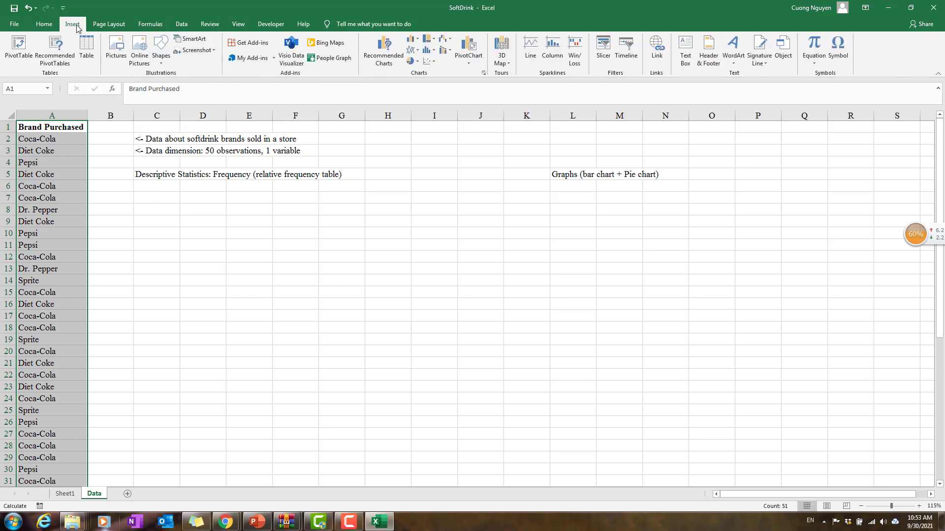
left_click(472, 65)
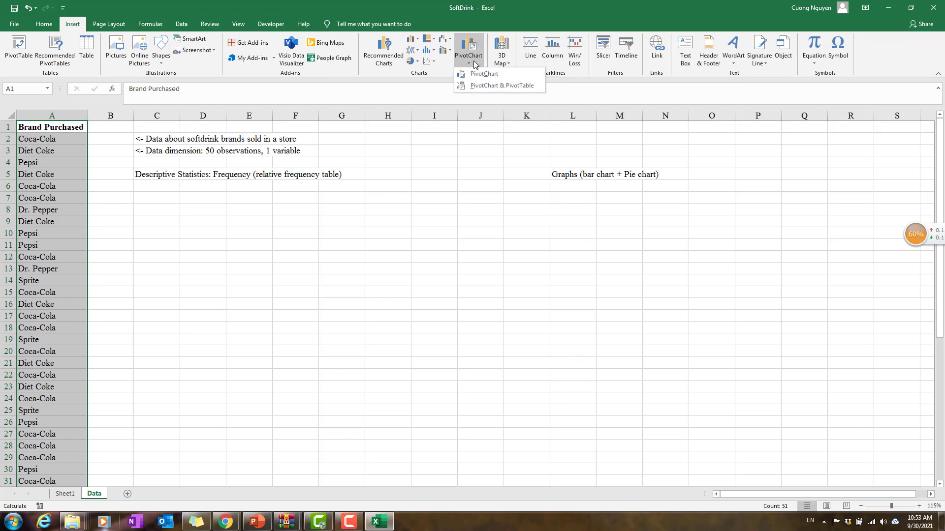
left_click(501, 86)
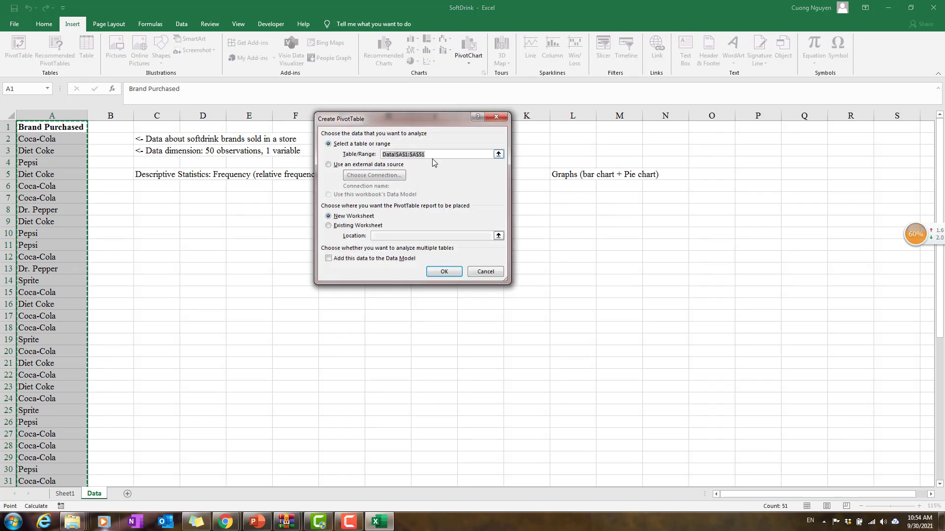
left_click(335, 227)
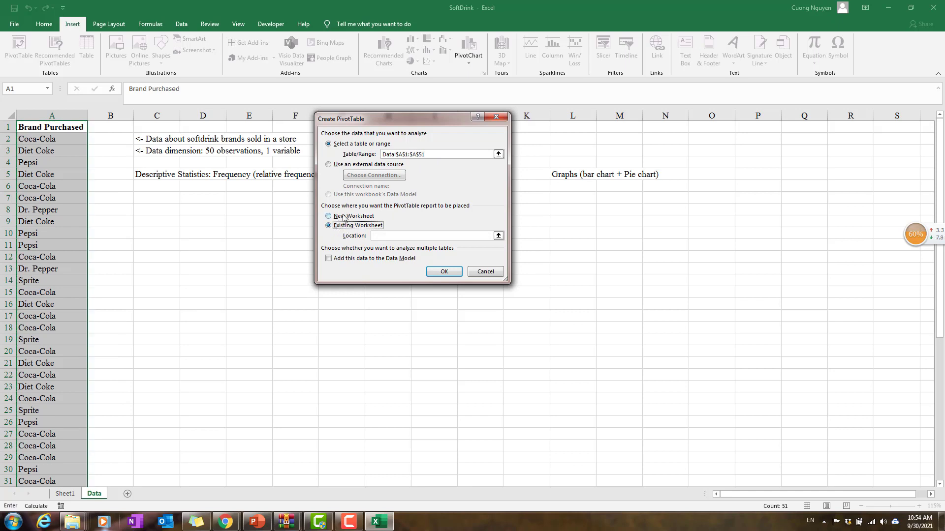
left_click(384, 236)
left_click(173, 199)
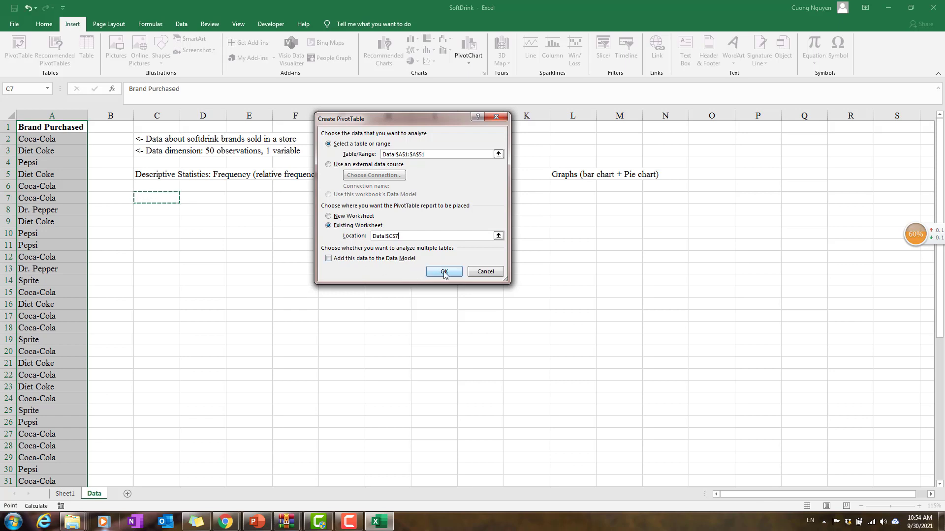
left_click(444, 273)
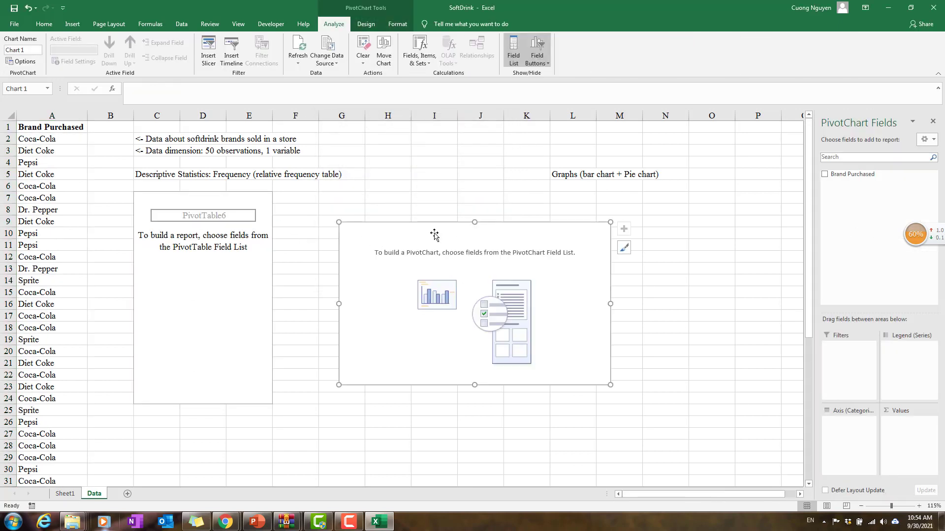
left_click_drag(434, 235, 566, 194)
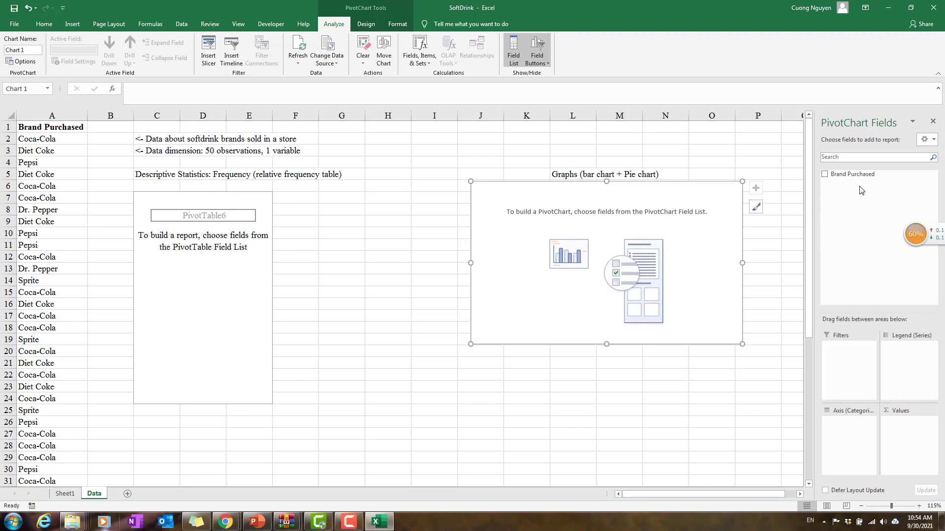
Step: Add the Brand Purchased field to both the axis categories and the values of the PivotChart
left_click_drag(911, 236, 885, 43)
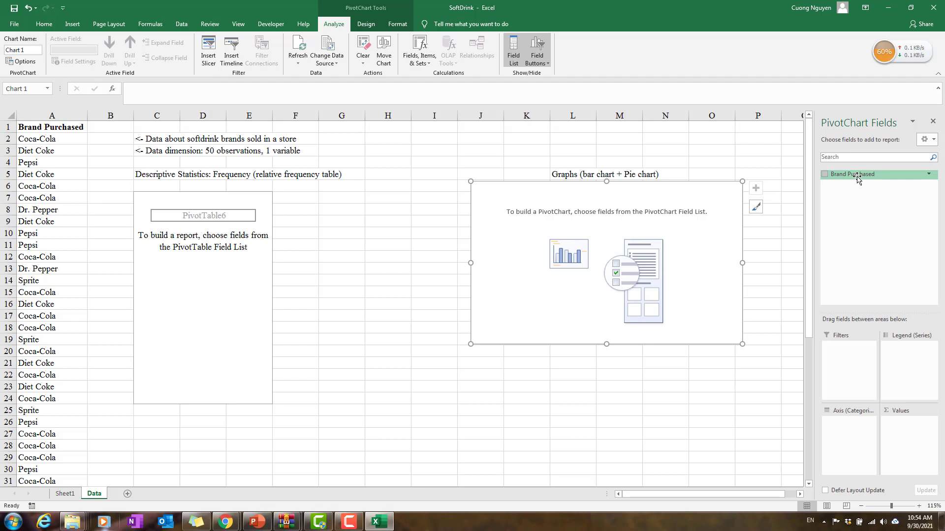
left_click_drag(857, 179, 853, 431)
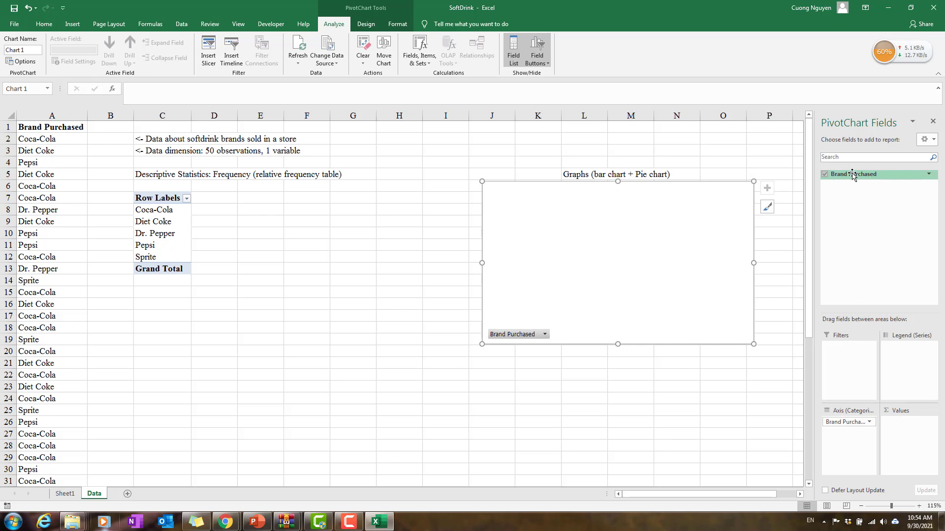
left_click_drag(853, 175, 907, 432)
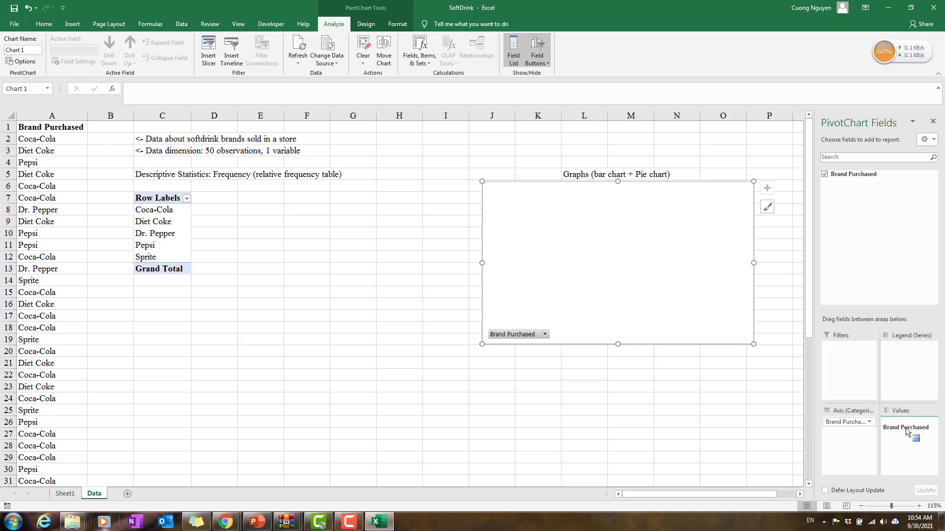
left_click_drag(907, 432, 907, 432)
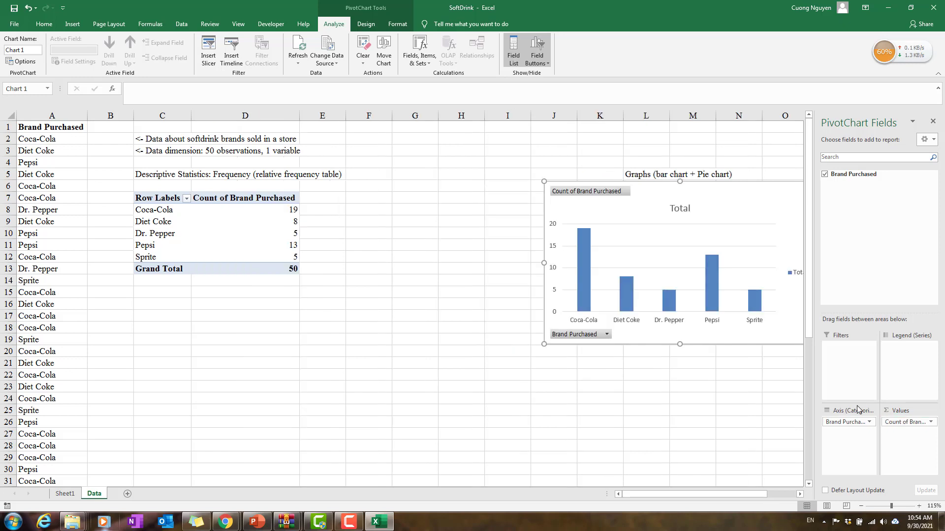
Step: Summarize the Brand Purchased value field by Count, and move the PivotChart closer to the PivotTable
left_click(930, 422)
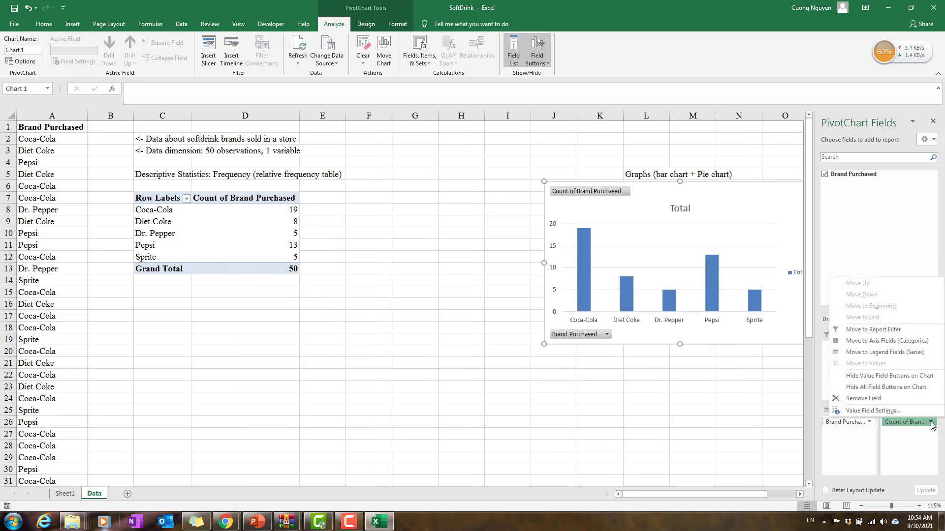
left_click(873, 411)
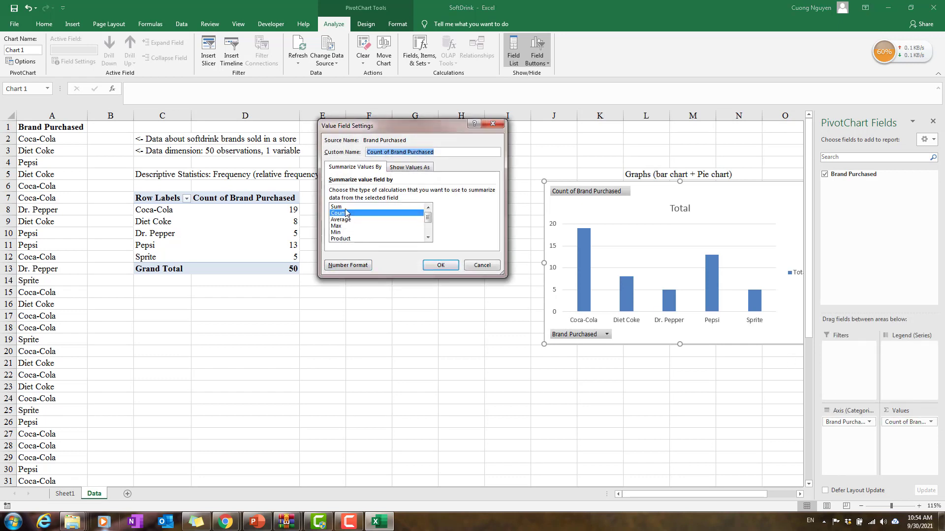
left_click_drag(440, 126, 461, 130)
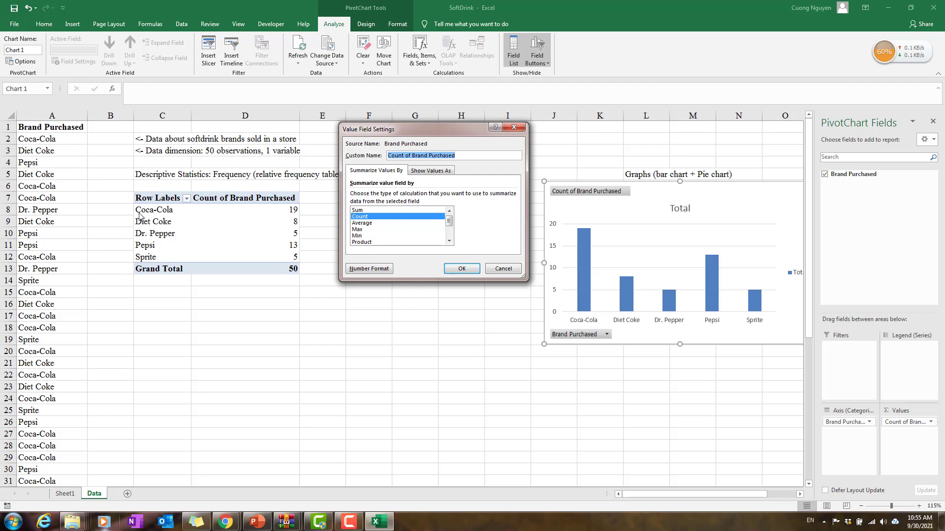
left_click(375, 219)
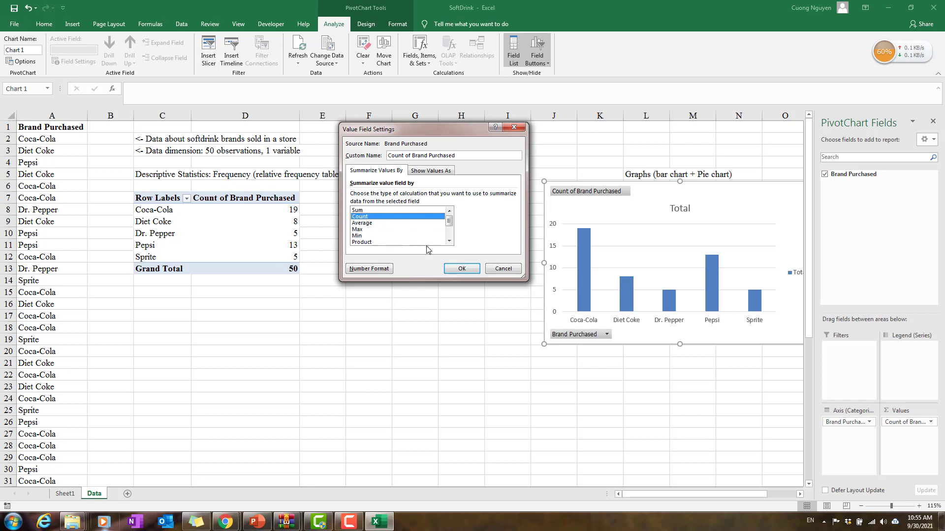
left_click(460, 269)
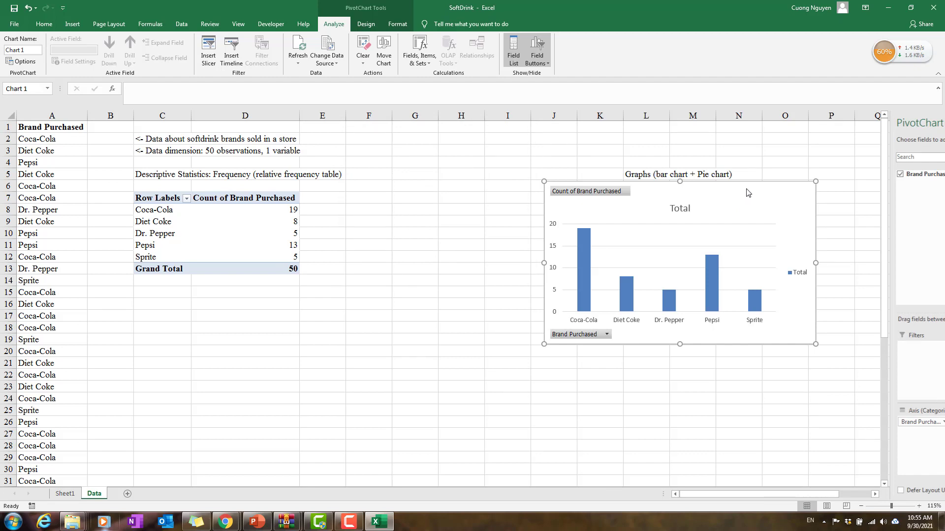
left_click_drag(746, 190, 700, 192)
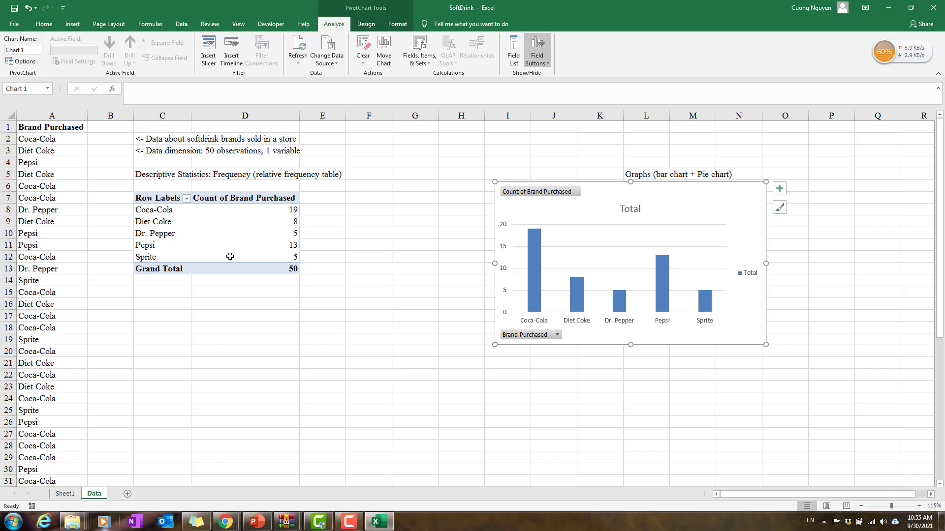
Step: Examine the brand counts in the PivotTable and the sort and filter options of its row labels
left_click(282, 213)
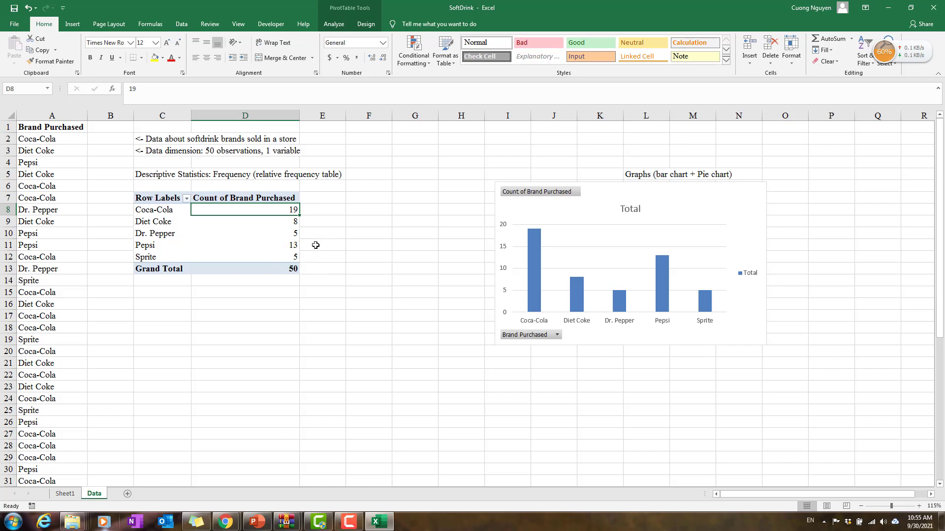
mouse_move(299, 246)
left_click(161, 212)
left_click(186, 198)
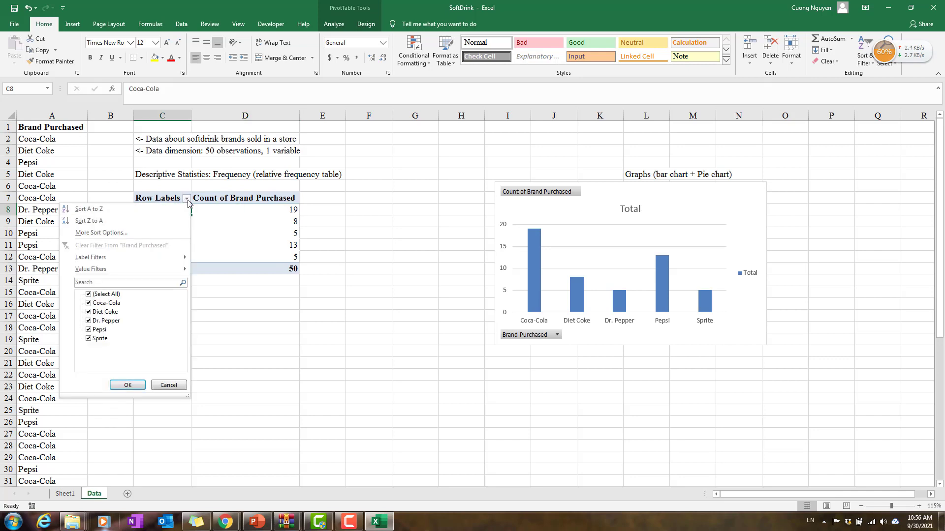
left_click(189, 199)
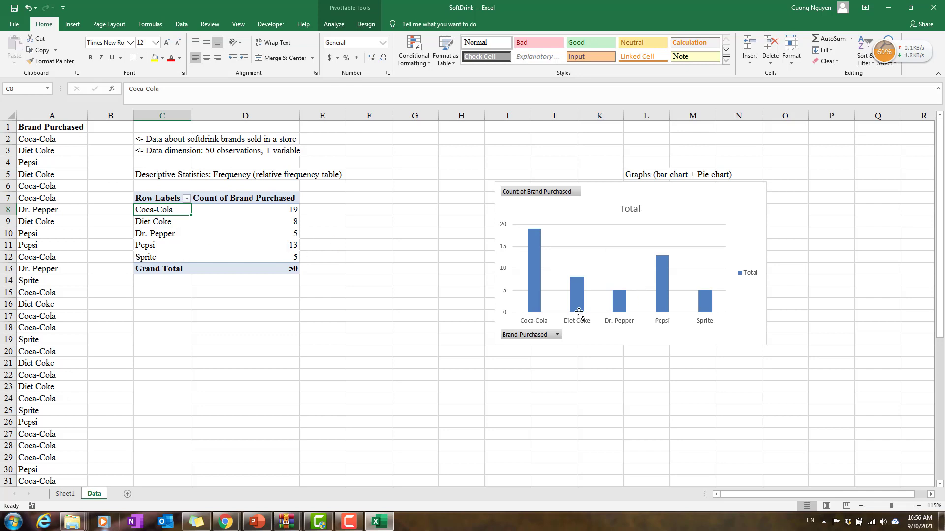
left_click(270, 211)
left_click(278, 222)
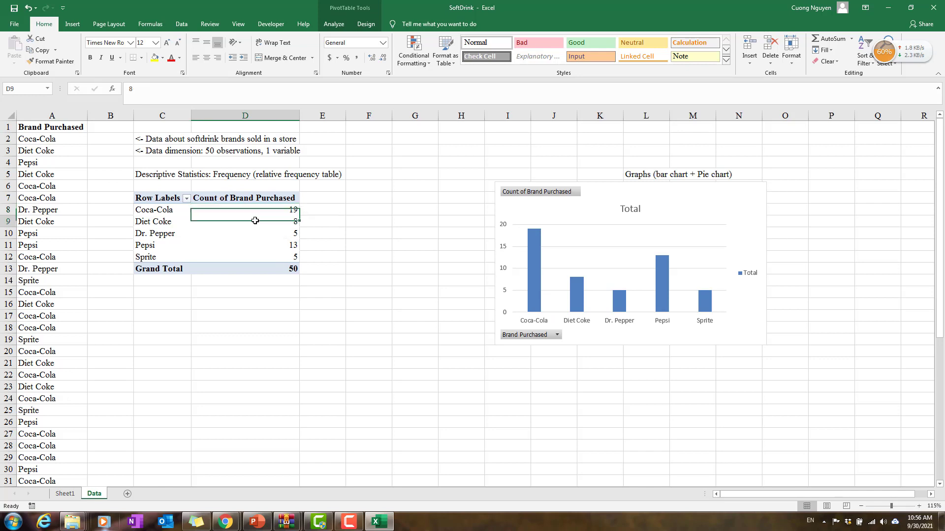
left_click(276, 257)
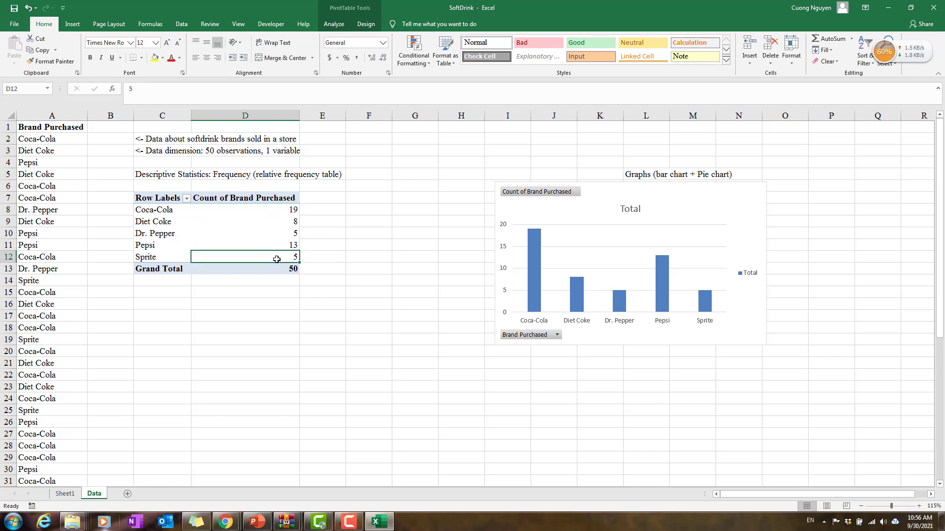
Step: Move Pepsi up two positions in the PivotTable rows, placing it directly below Coca-Cola
left_click(161, 246)
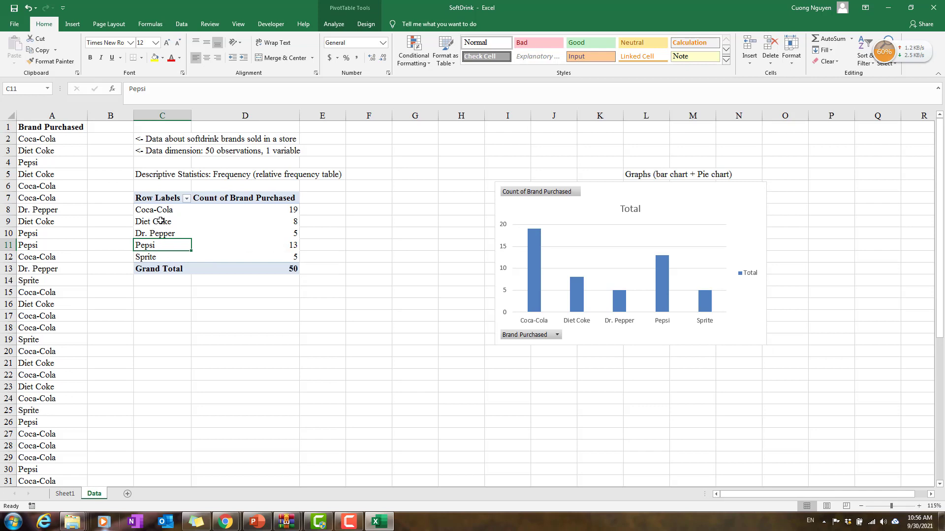
right_click(169, 246)
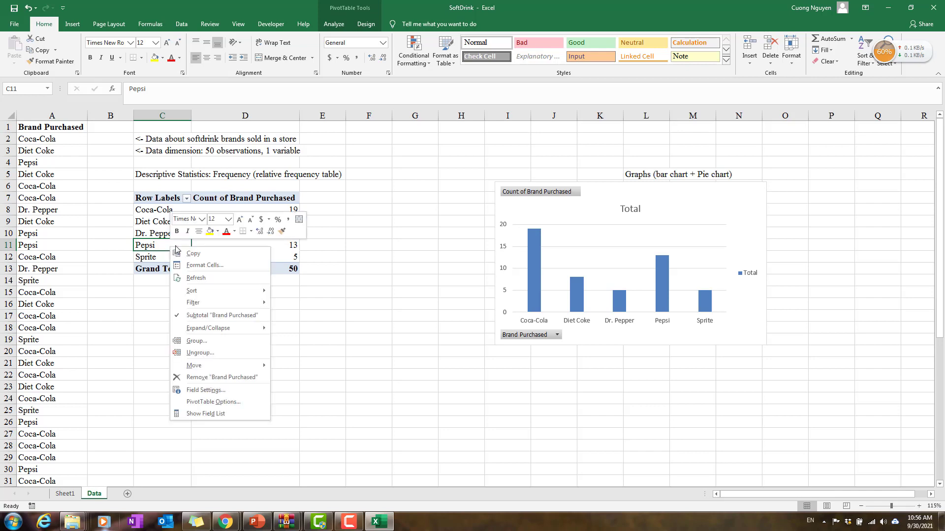
mouse_move(213, 367)
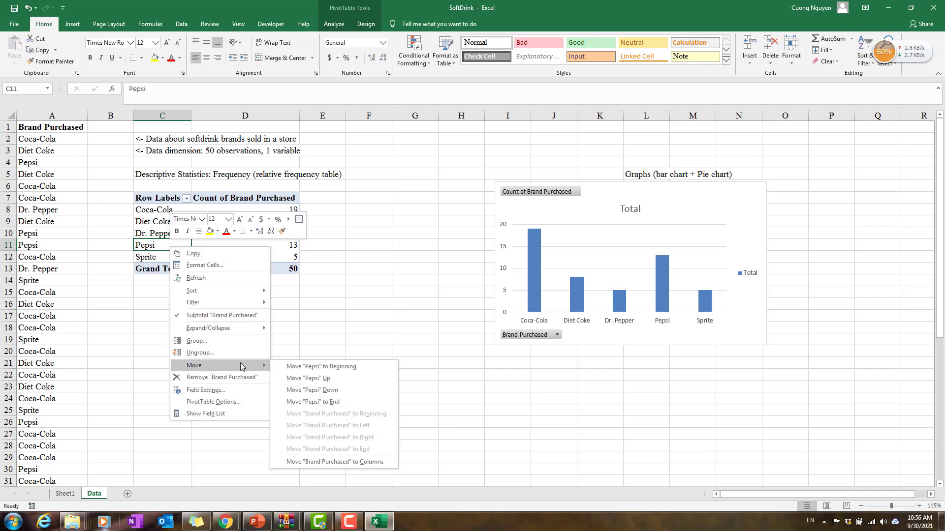
left_click(333, 378)
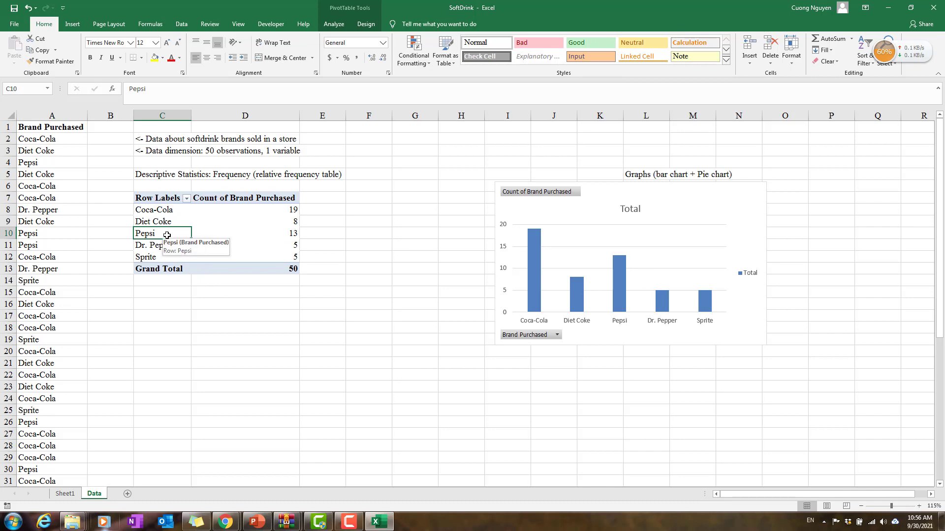
left_click(227, 234)
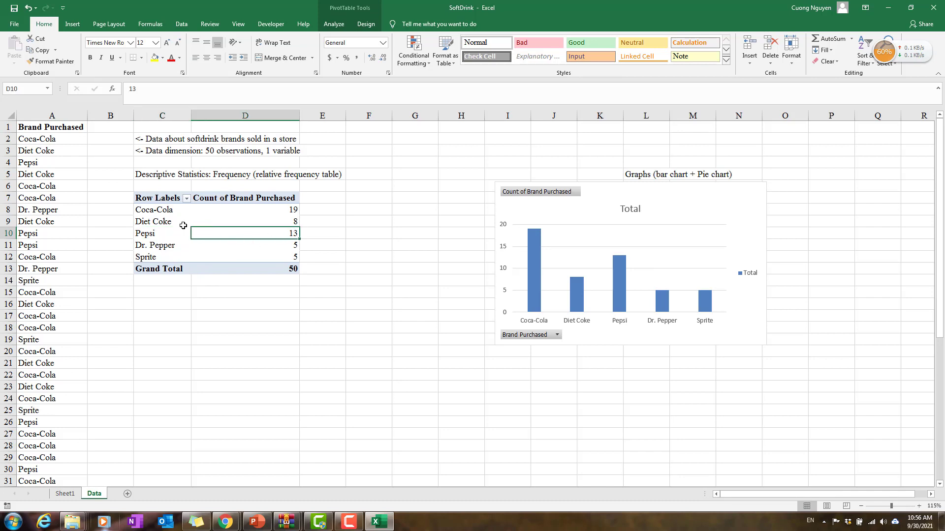
left_click(167, 236)
right_click(167, 240)
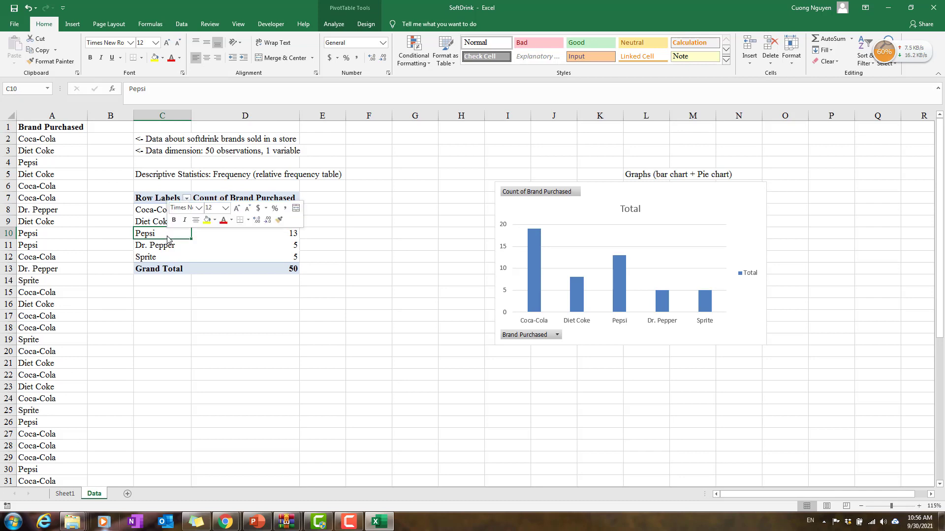
mouse_move(231, 354)
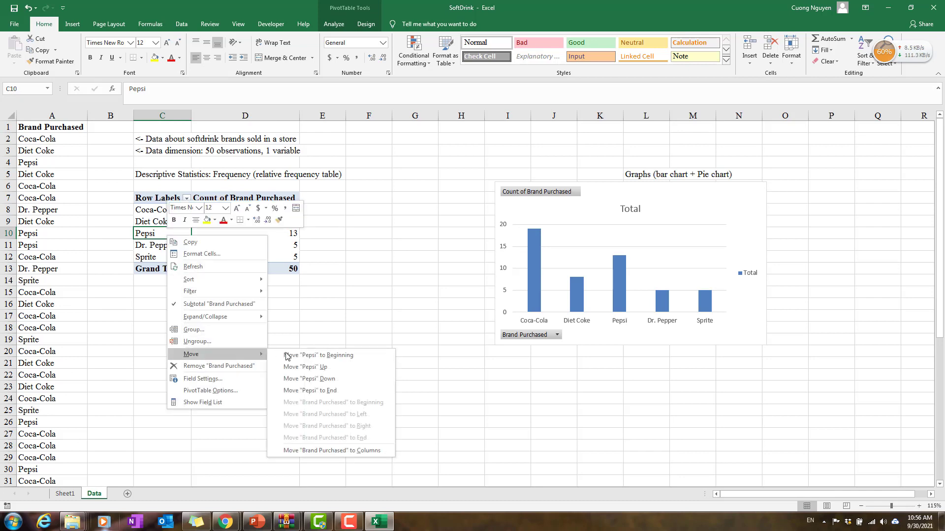
left_click(320, 366)
left_click(180, 225)
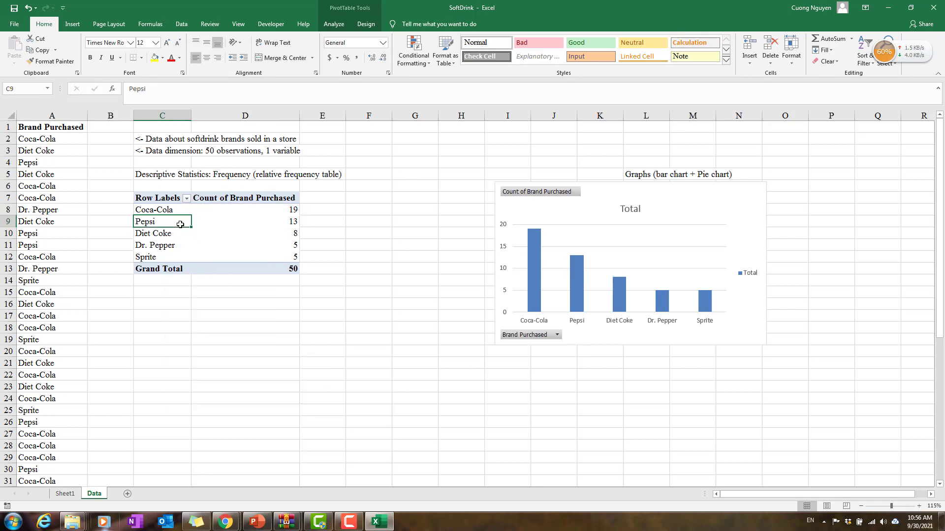
left_click(245, 220)
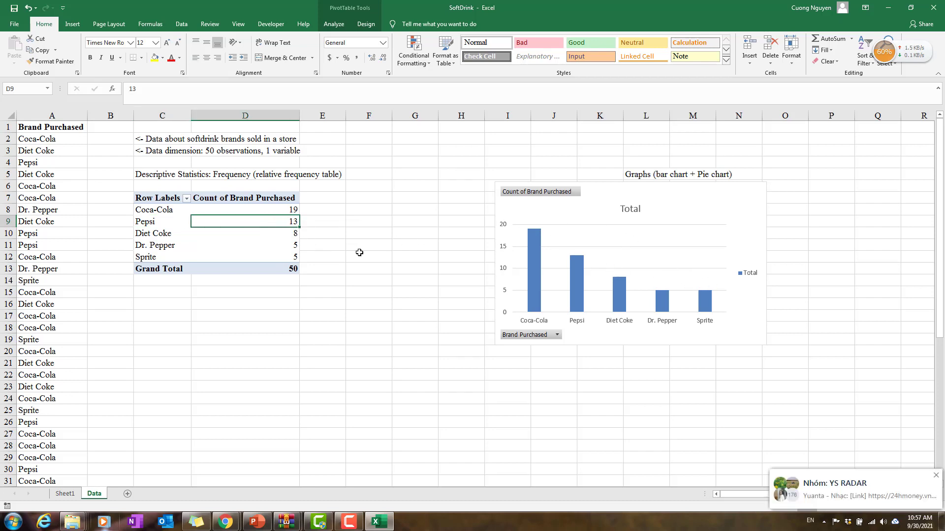
Step: Enter the note "<- people come to the store tend to buy more Coke and Pepsi" in C15
left_click(163, 289)
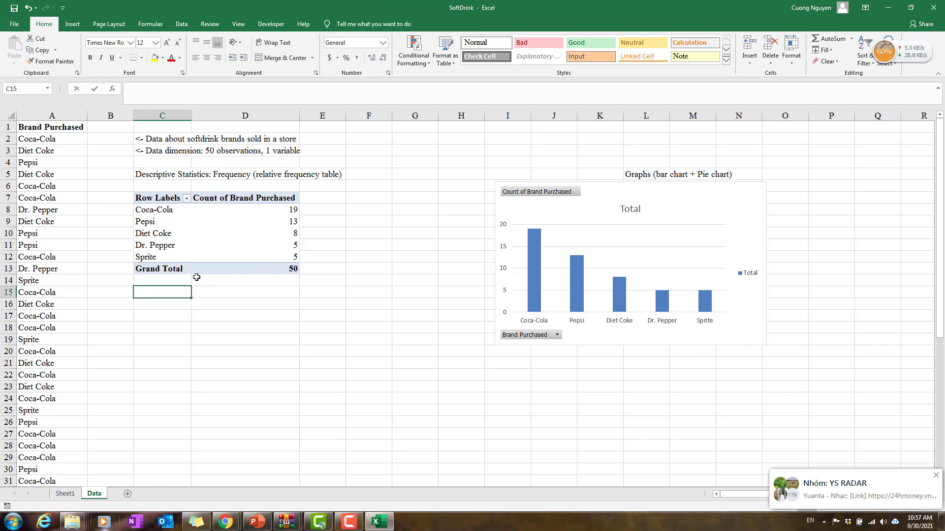
type("<-")
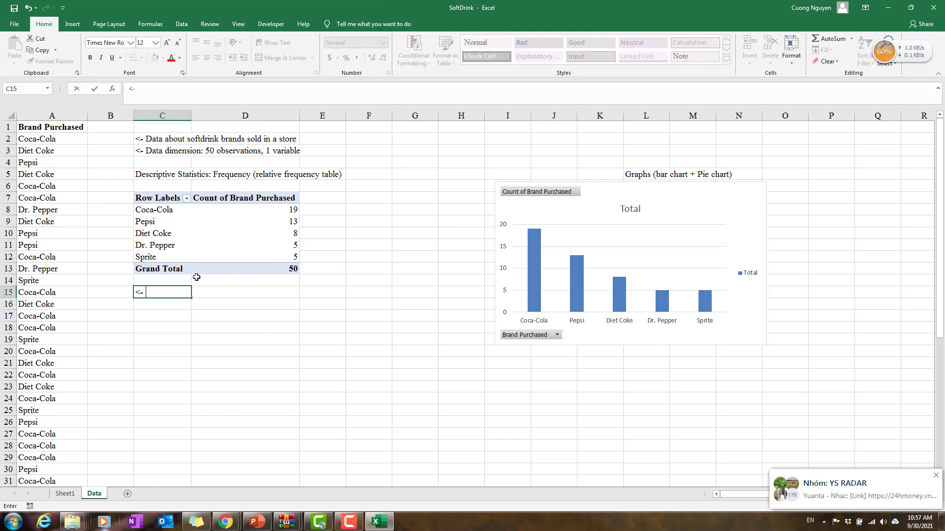
type(" people come to")
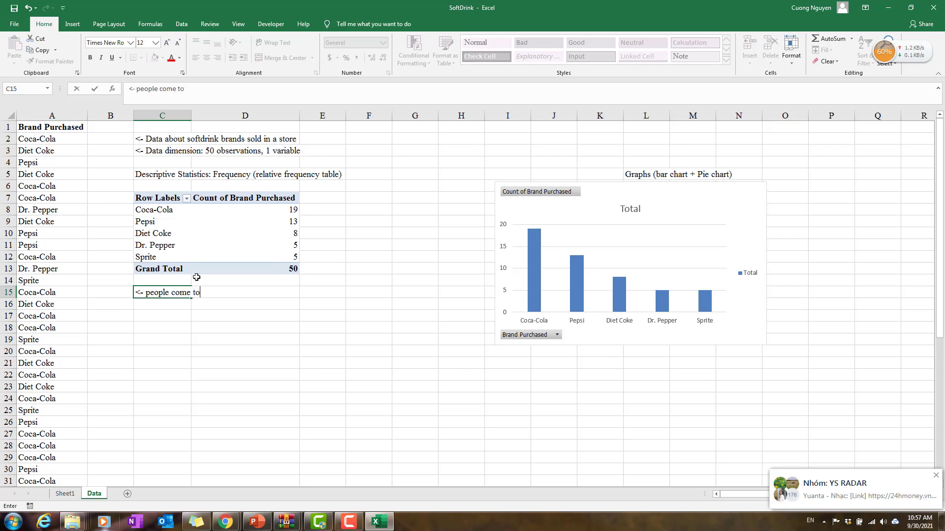
type(" the store")
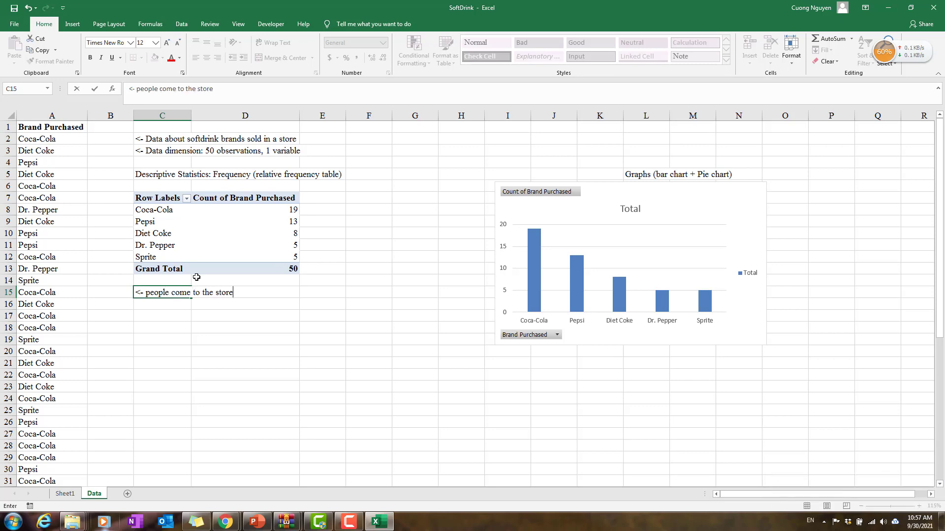
type(" tend to buy mor")
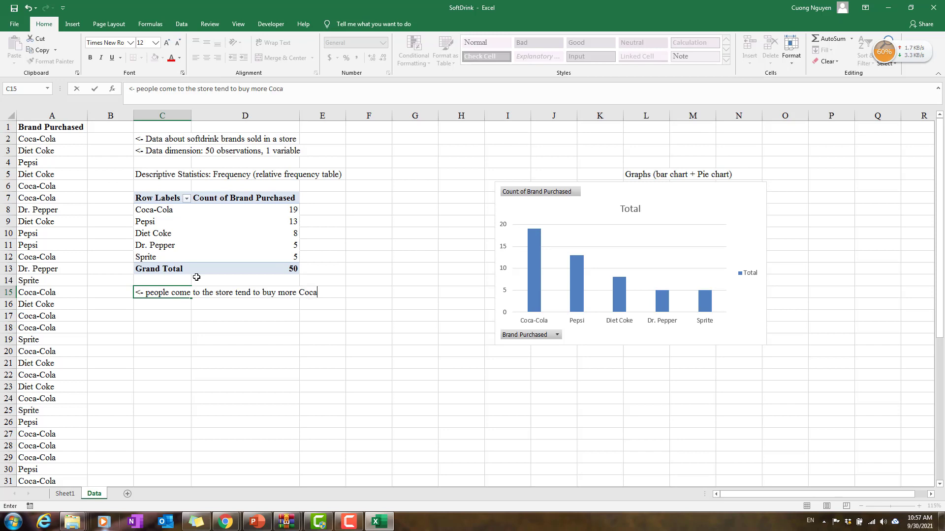
type("e Coke and Pepsi")
key("Return")
Step: Enter the note "<- People buy Dr. Pepper and Sprite least" in C16
type("<-")
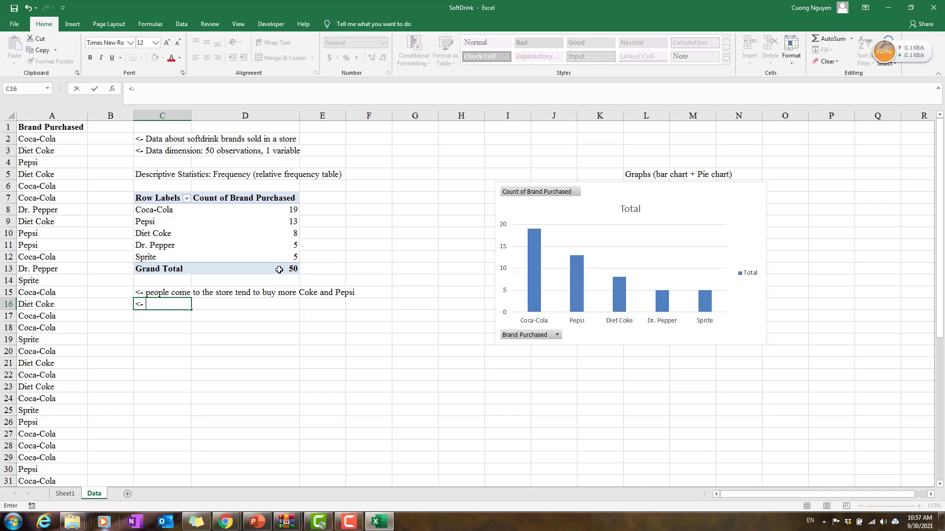
type("People buy Dr. pepe")
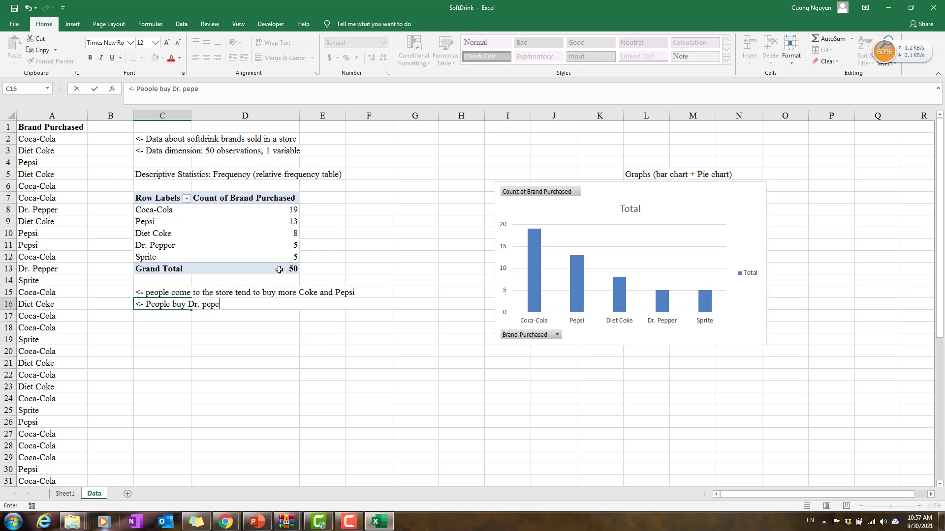
key("BackSpace")
key("BackSpace")
key("BackSpace")
type("pper and Sprite le")
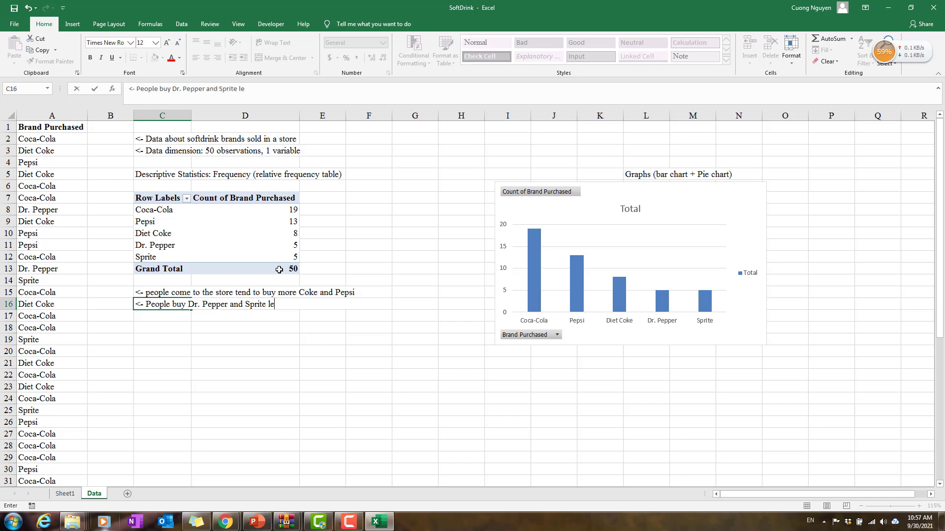
type("ast")
key("Return")
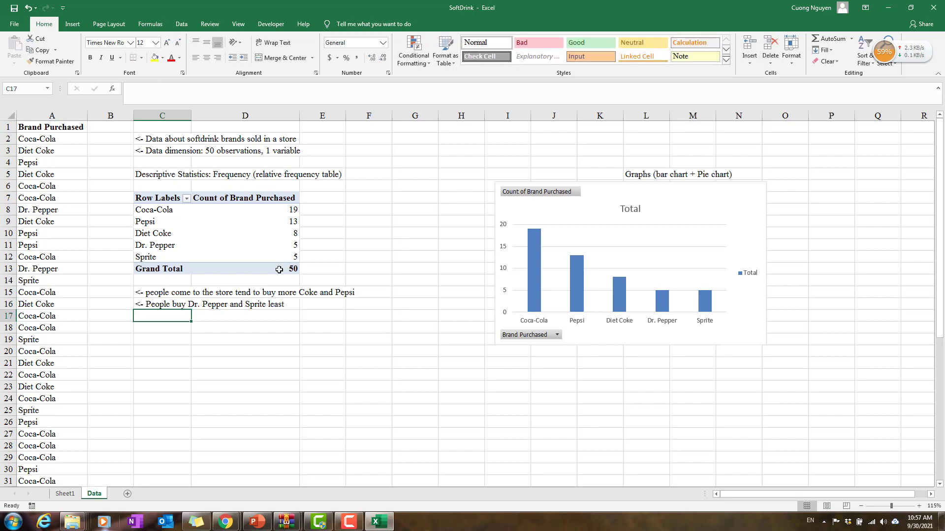
Step: Change the bar chart's title to "Frequency of Softdrink Brands Sold" and close the title formatting options
scroll(305, 318, "down", 1)
scroll(306, 318, "down", 1)
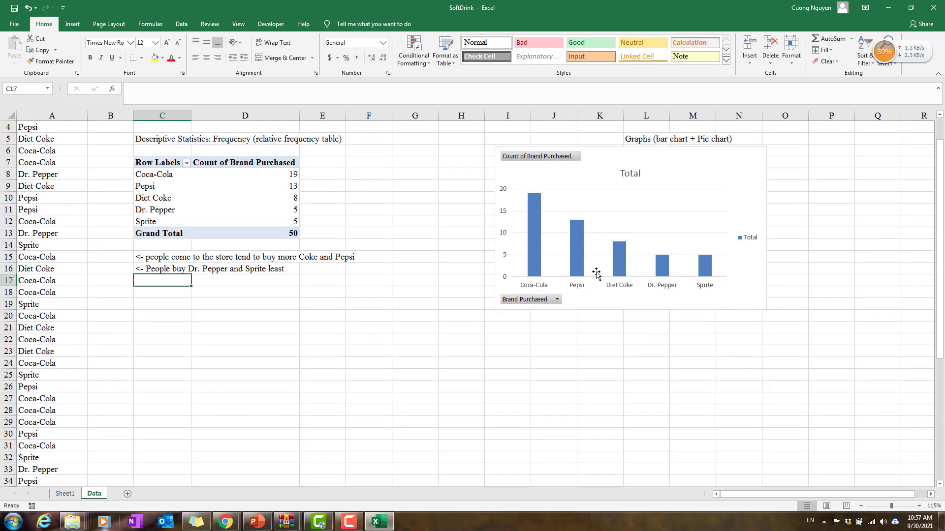
scroll(598, 276, "up", 2)
left_click(701, 232)
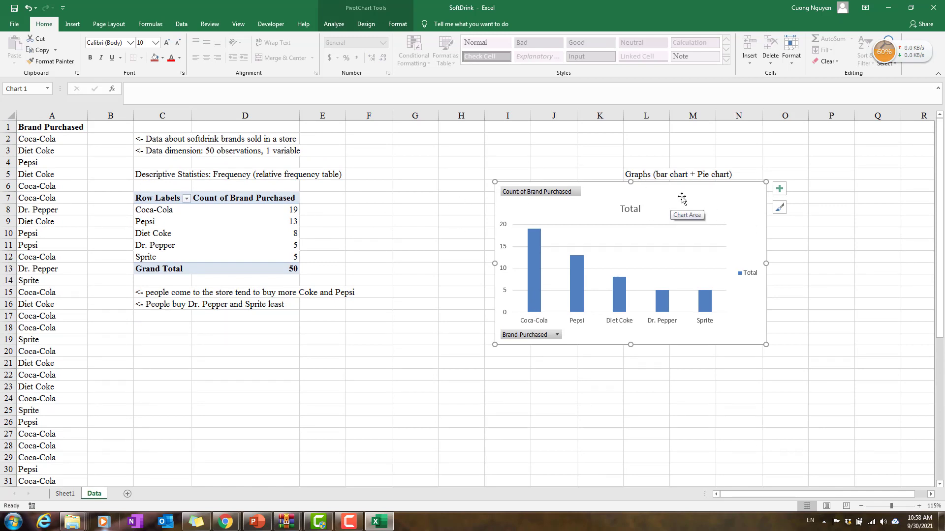
left_click(631, 209)
double_click(630, 209)
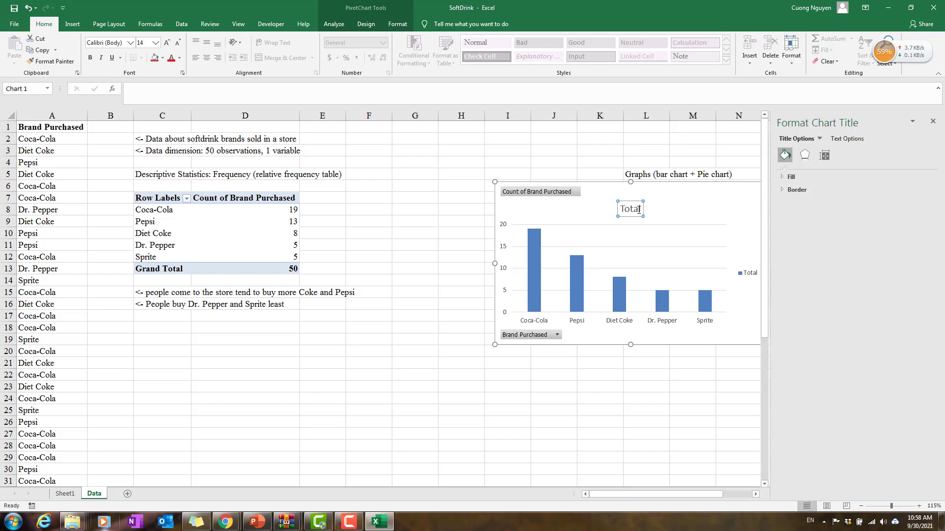
double_click(637, 208)
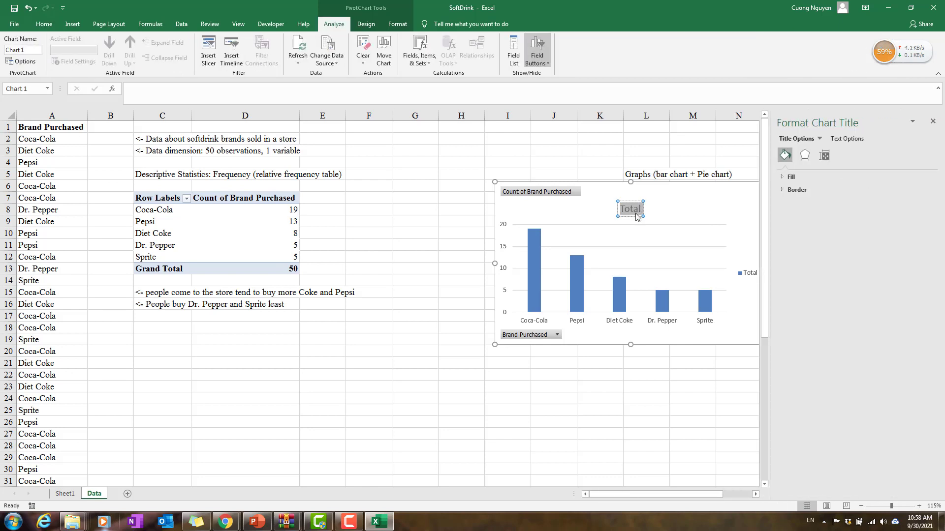
type("Freq")
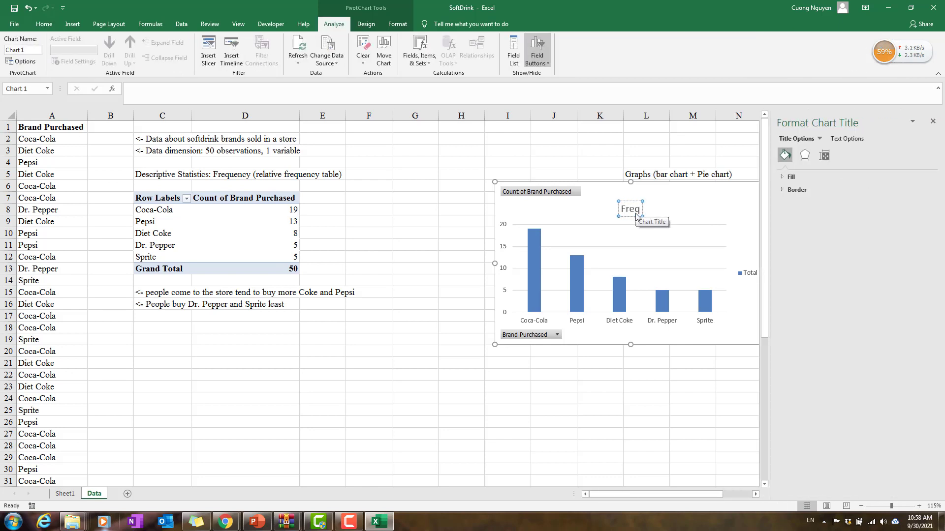
type("uency of")
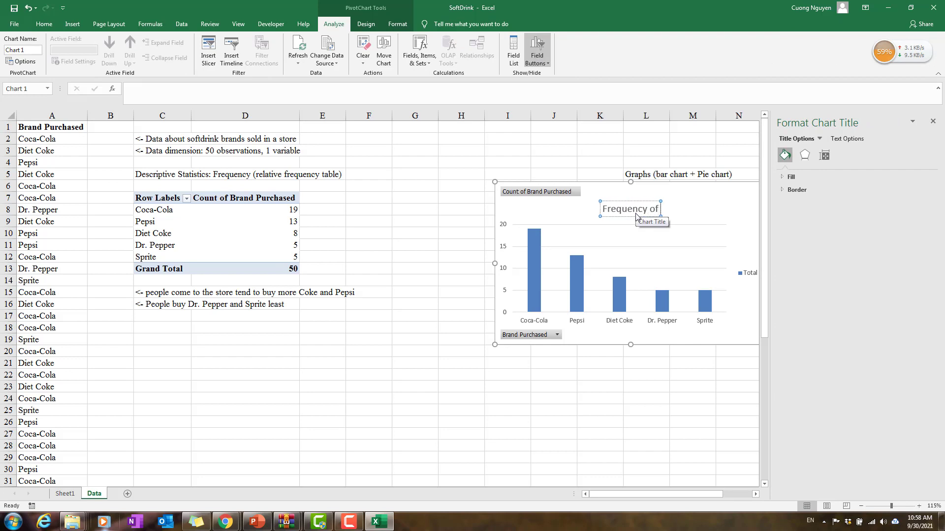
type(" Soft")
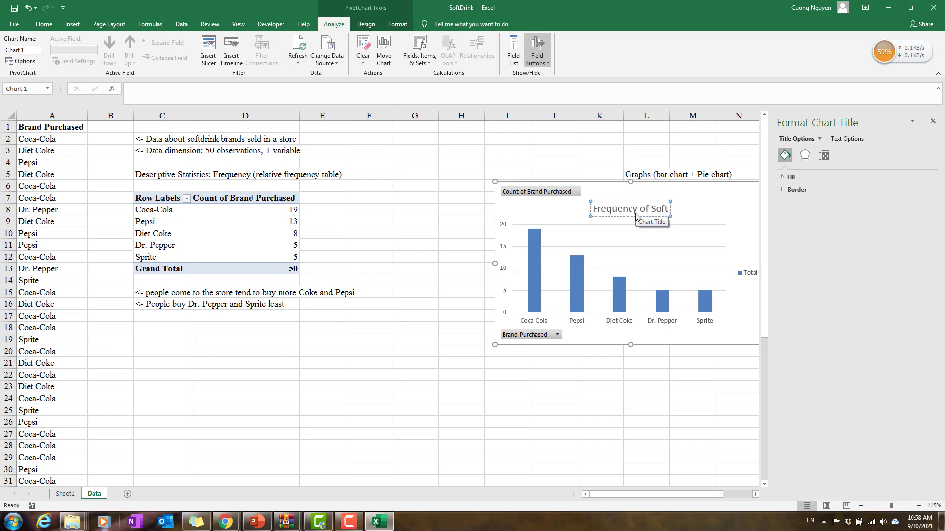
type("drink")
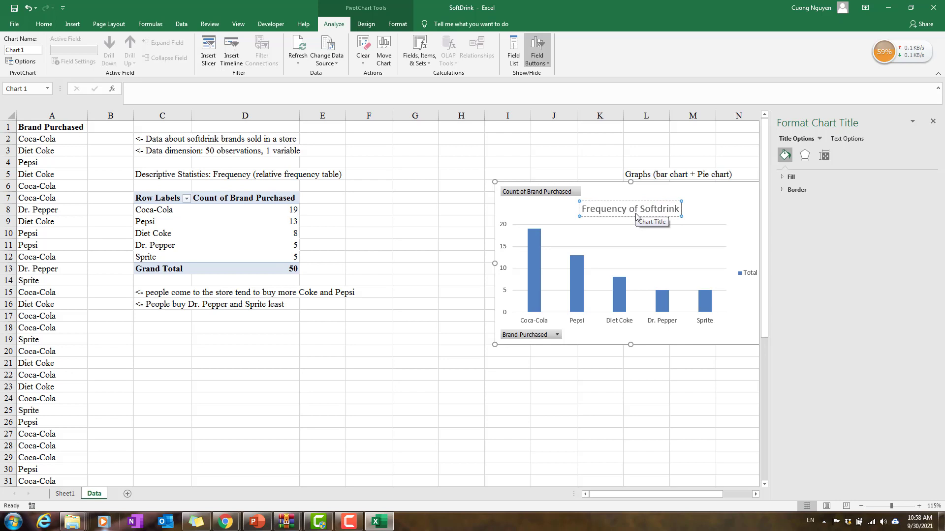
type(" Brands s")
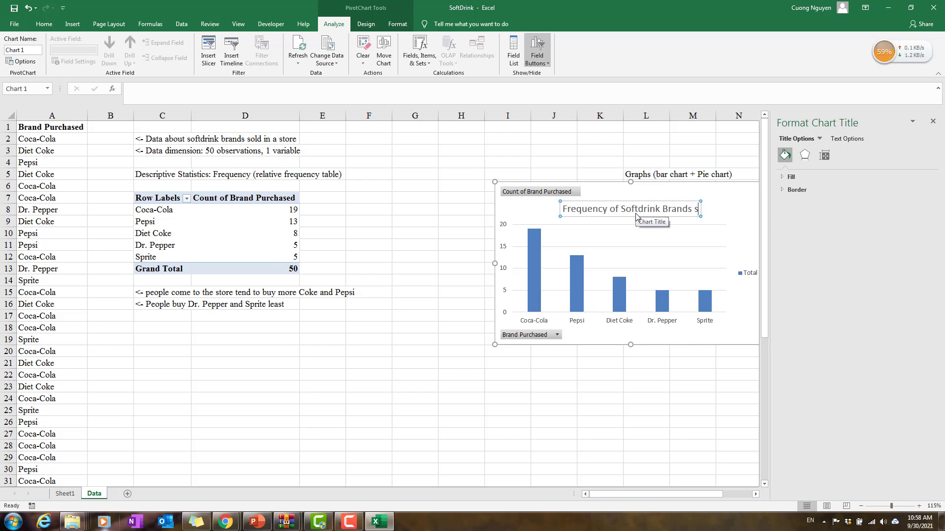
key("BackSpace")
type("Sold")
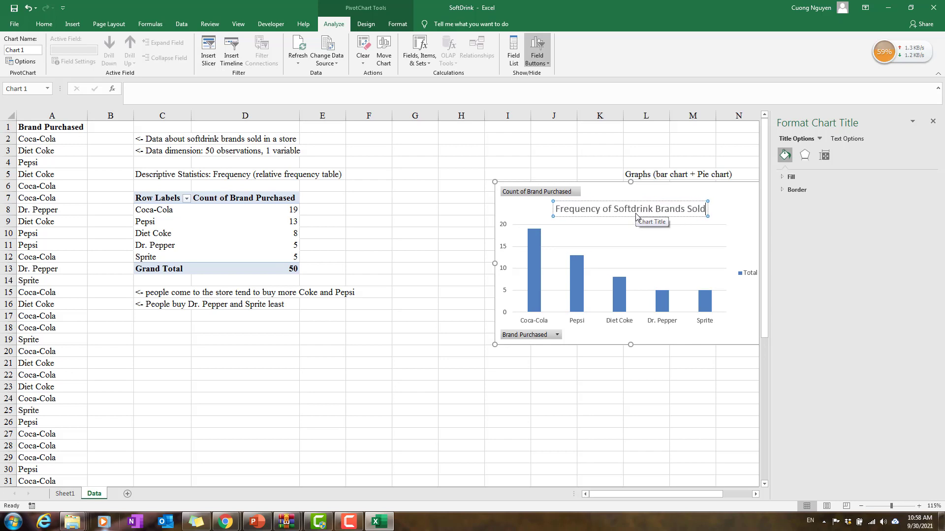
key("Return")
key("BackSpace")
left_click(734, 203)
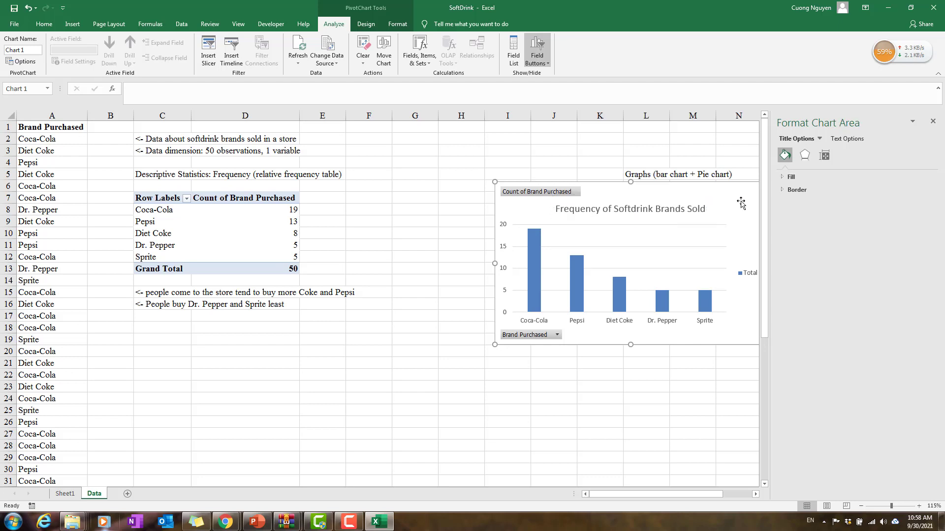
left_click(933, 121)
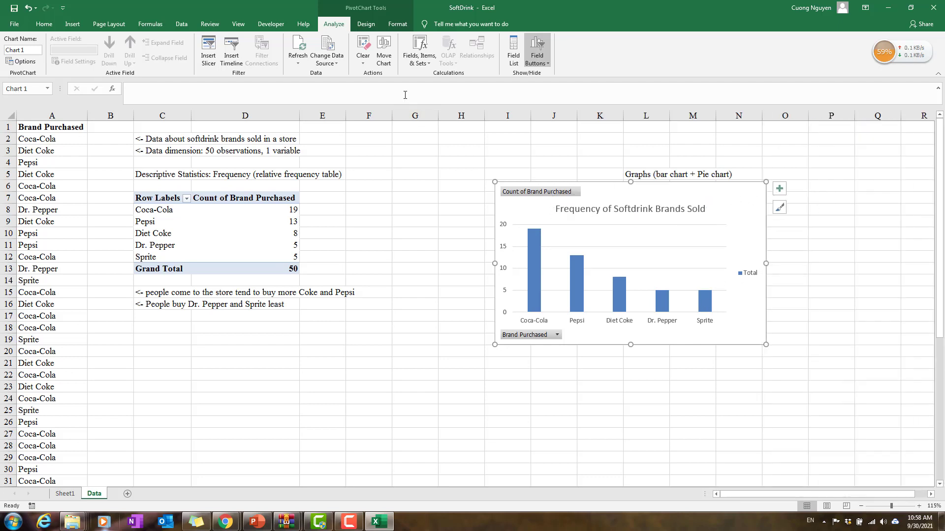
Step: Apply the sixth chart style, with light-blue gradient columns, to the bar chart and add axis titles
left_click(365, 24)
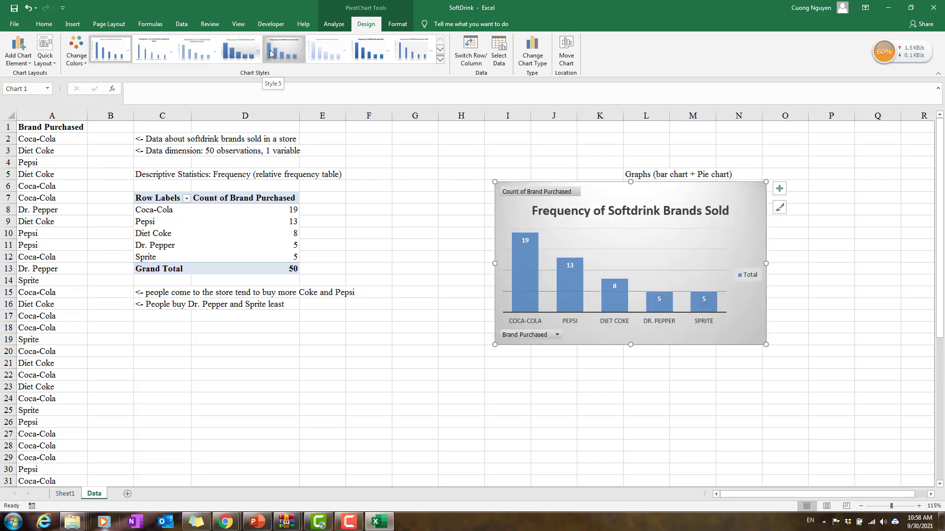
left_click(371, 49)
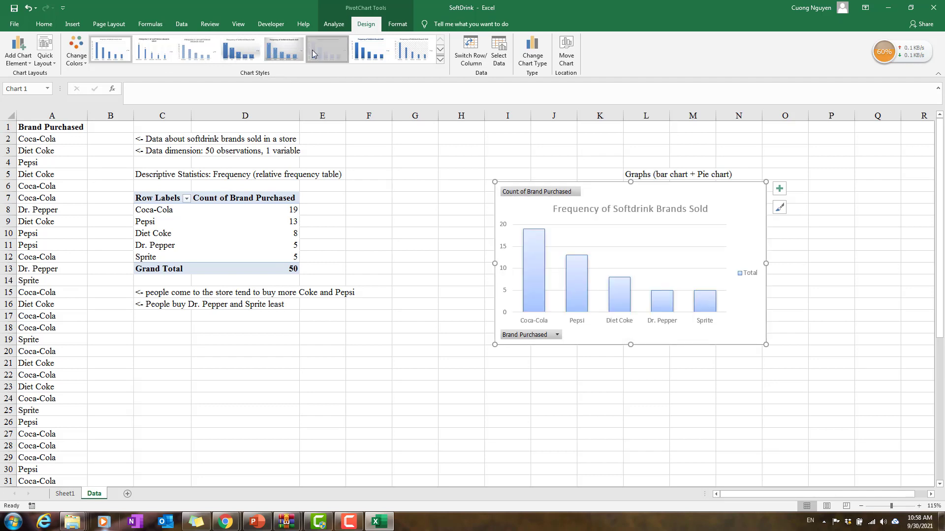
left_click(779, 189)
left_click(803, 211)
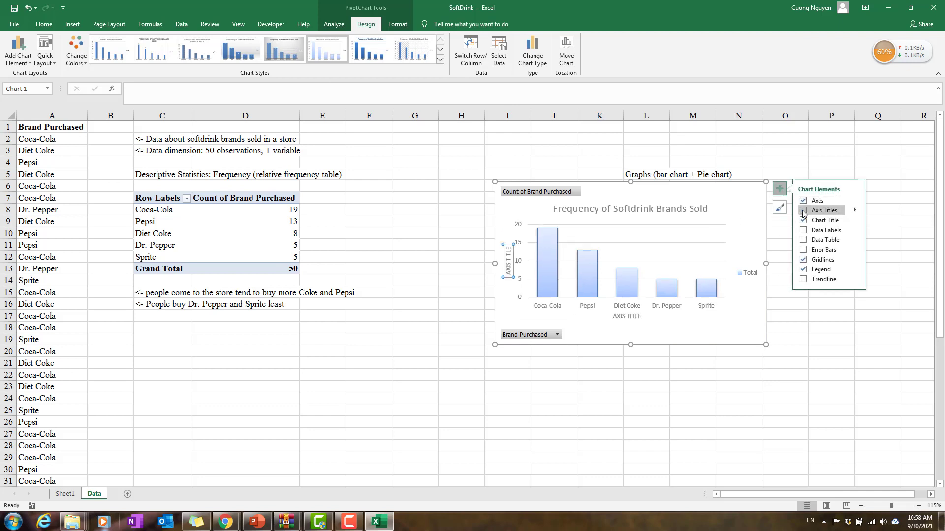
Step: Set the bar chart's horizontal axis title to "BRANDS"
double_click(629, 317)
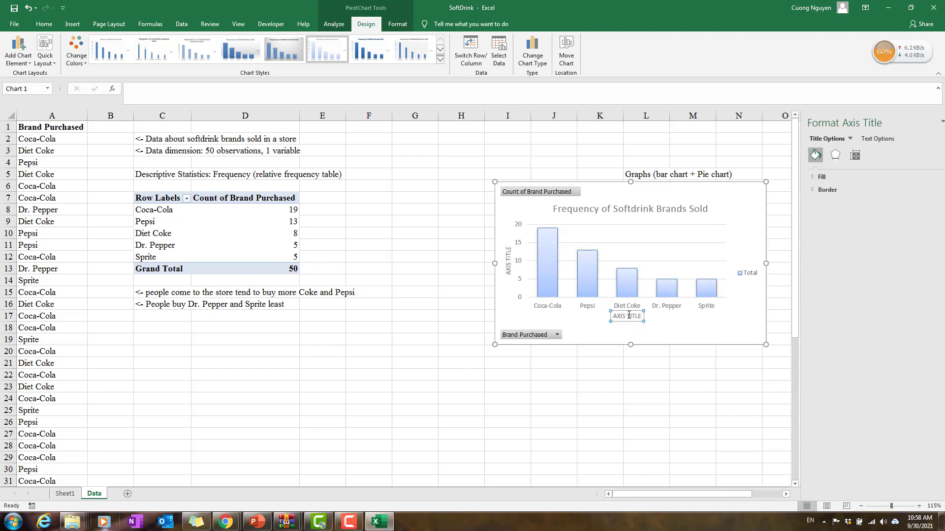
key("ctrl+a")
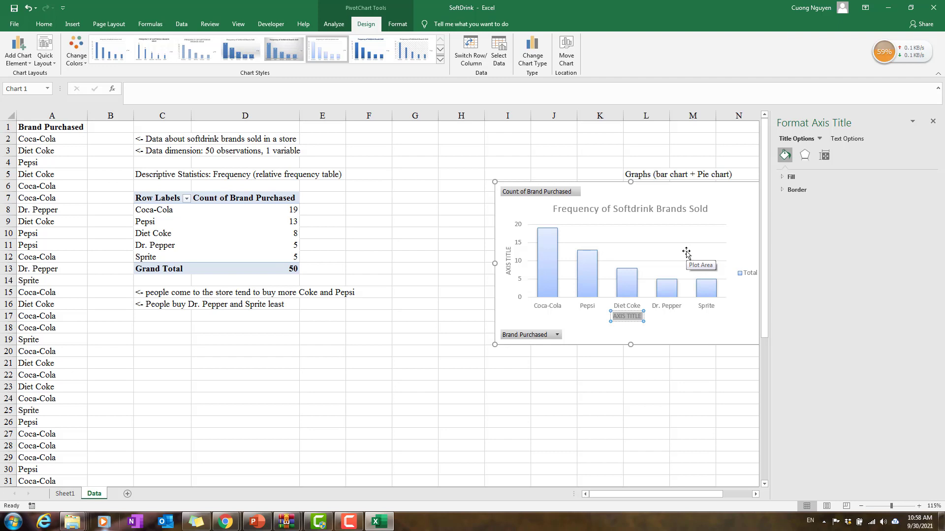
type("BRANDS")
Step: Set the bar chart's vertical axis title to "FREQUENCY"
left_click(512, 269)
triple_click(509, 269)
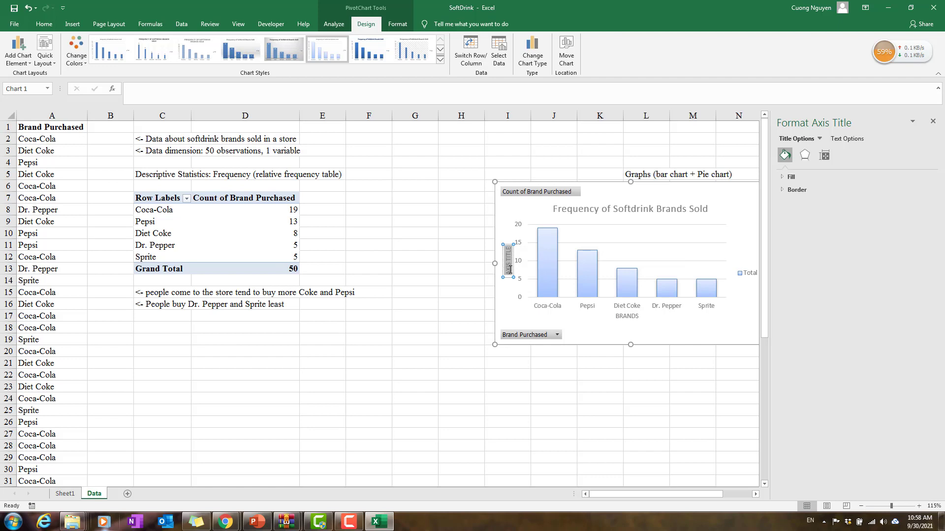
type("FRE")
type("N")
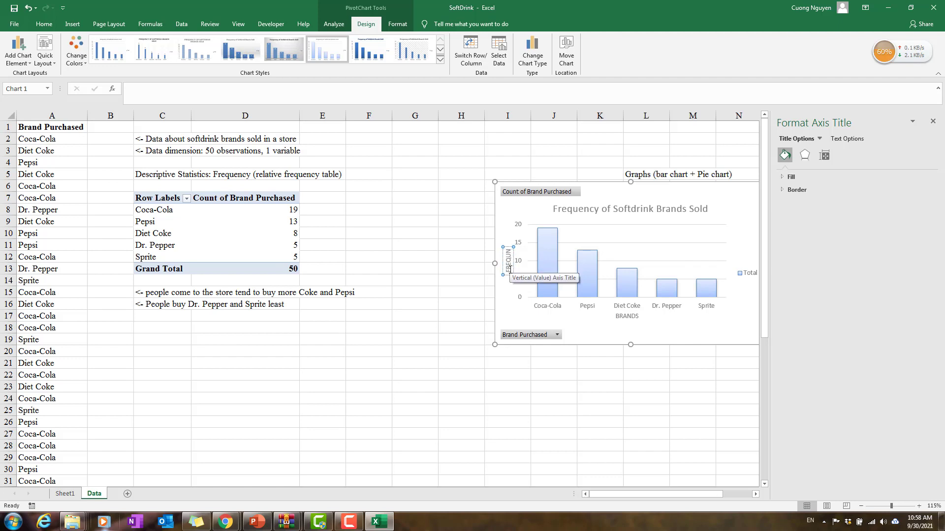
key("BackSpace")
key("BackSpace")
type("UENCY")
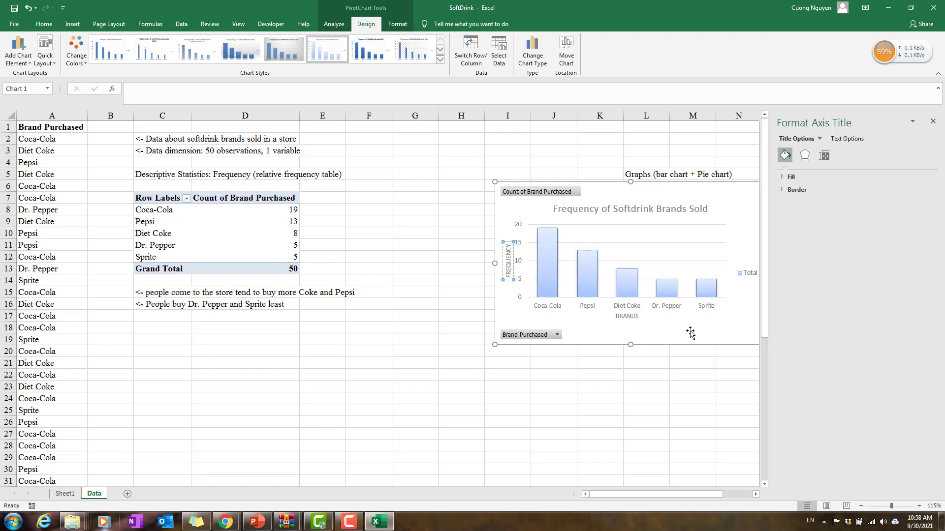
left_click(704, 321)
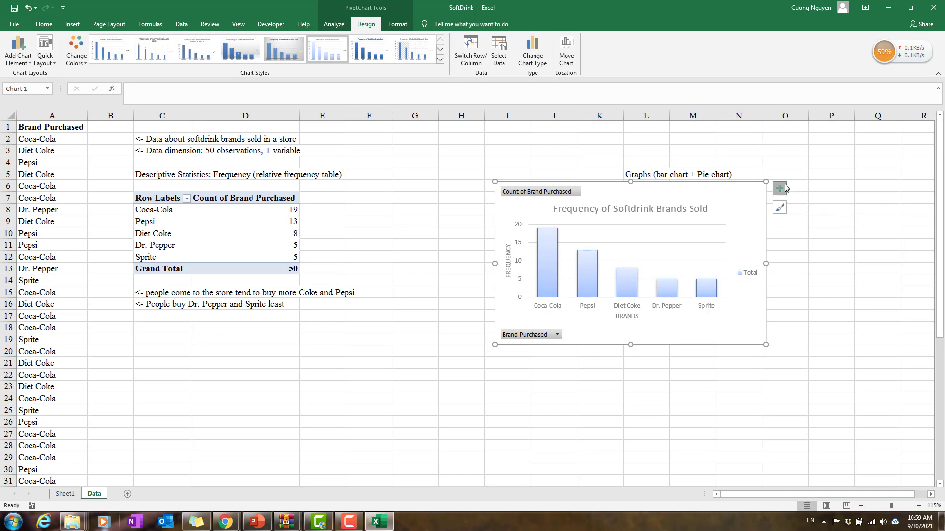
Step: Add Data Callout labels to the columns of the bar chart
left_click(785, 188)
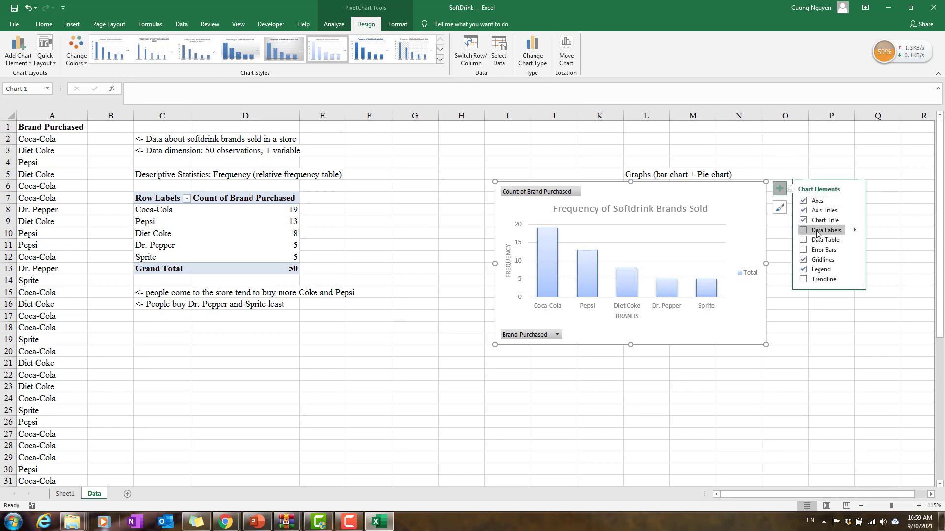
left_click(855, 230)
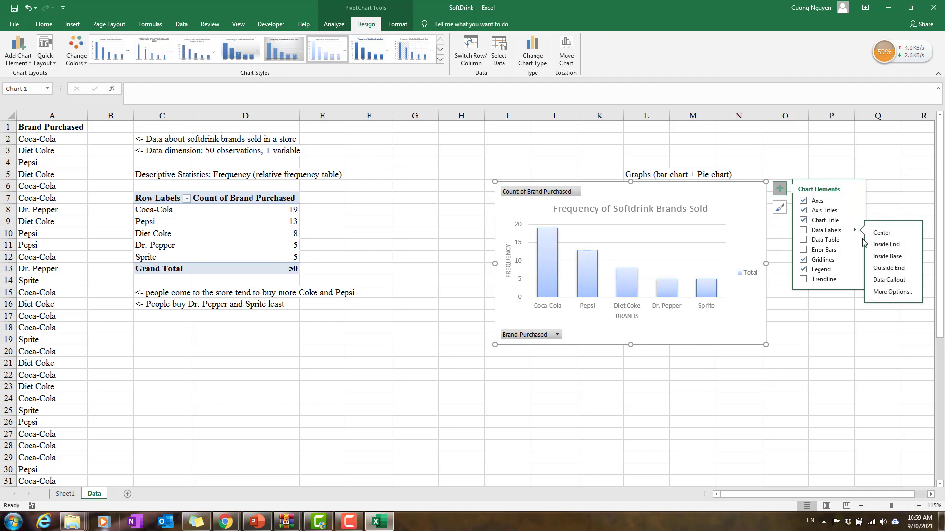
left_click(886, 280)
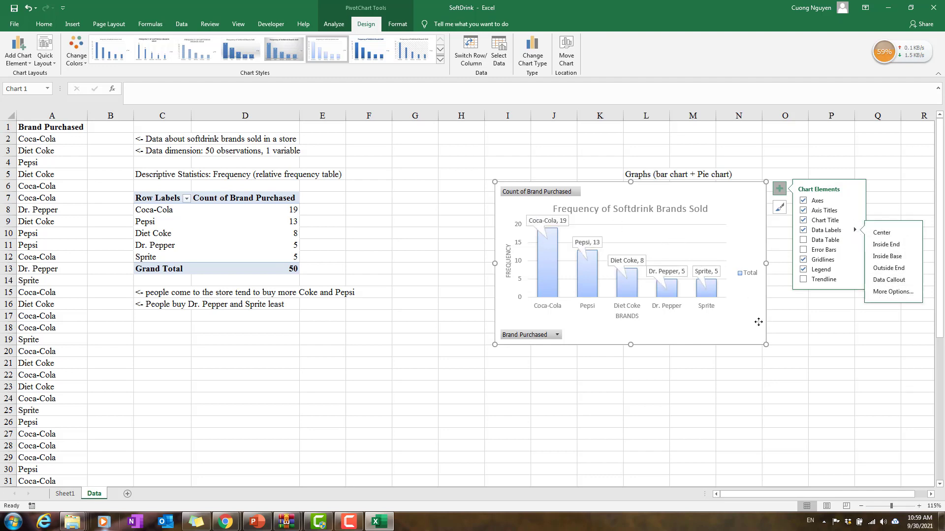
left_click(759, 389)
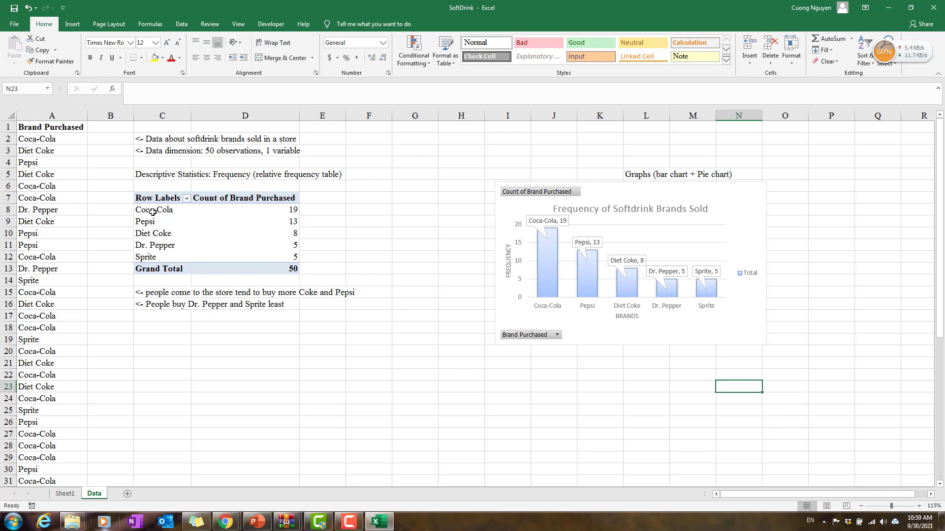
Step: Copy the brand names and counts in C8:D12 of the PivotTable and paste them starting at C19
left_click_drag(157, 212, 264, 260)
key("ctrl+c")
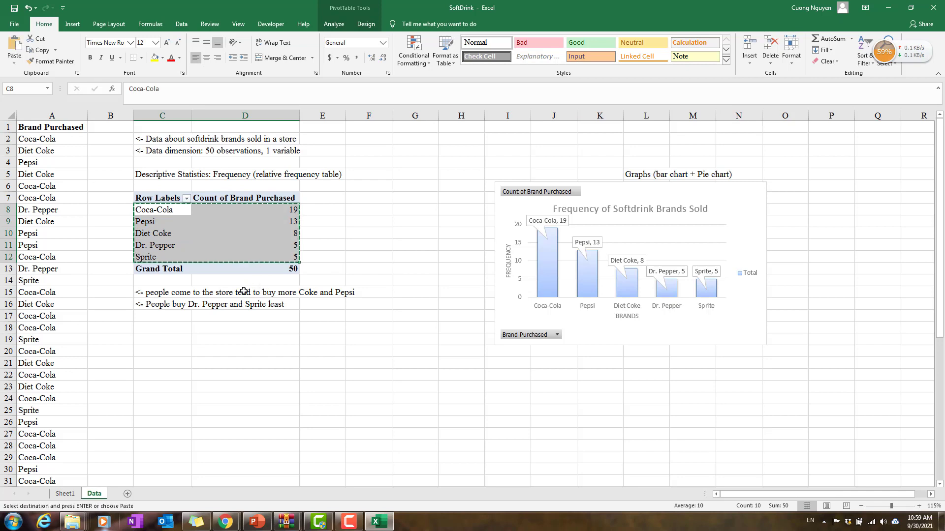
left_click(174, 341)
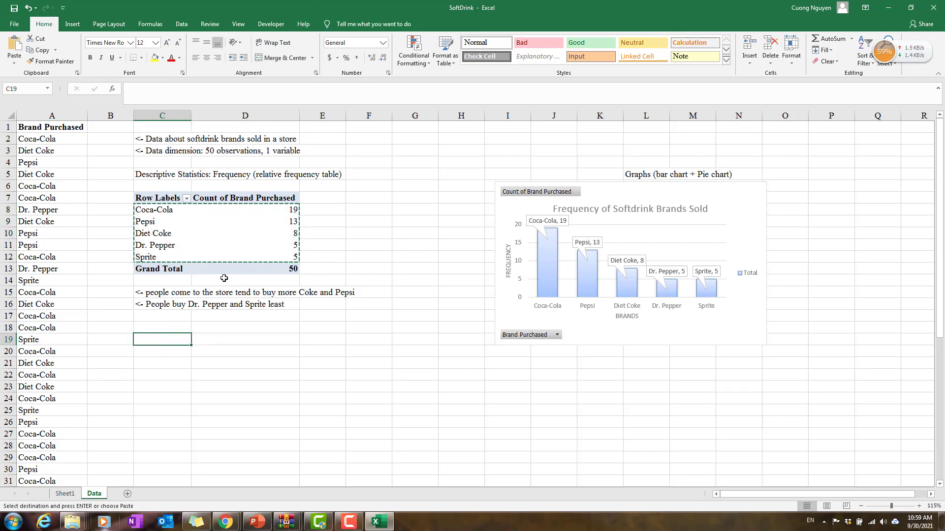
left_click(325, 205)
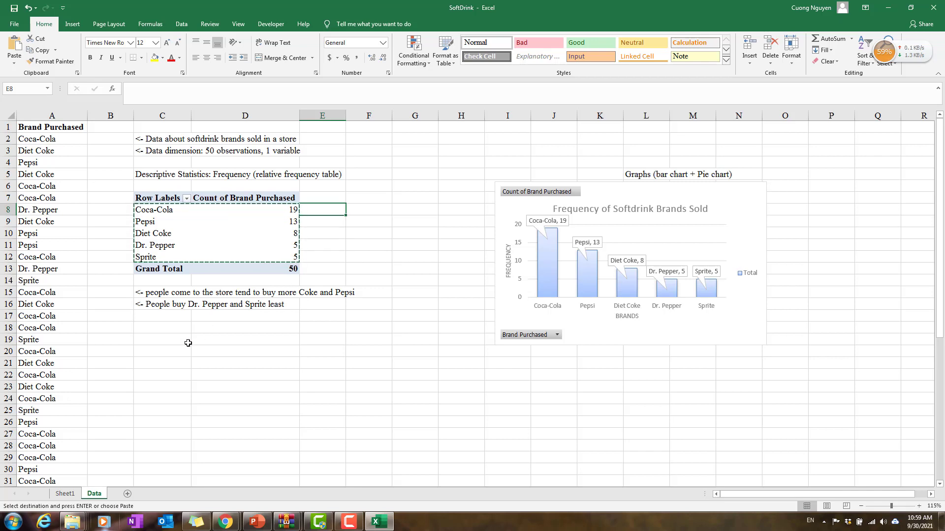
left_click(172, 340)
key("ctrl+v")
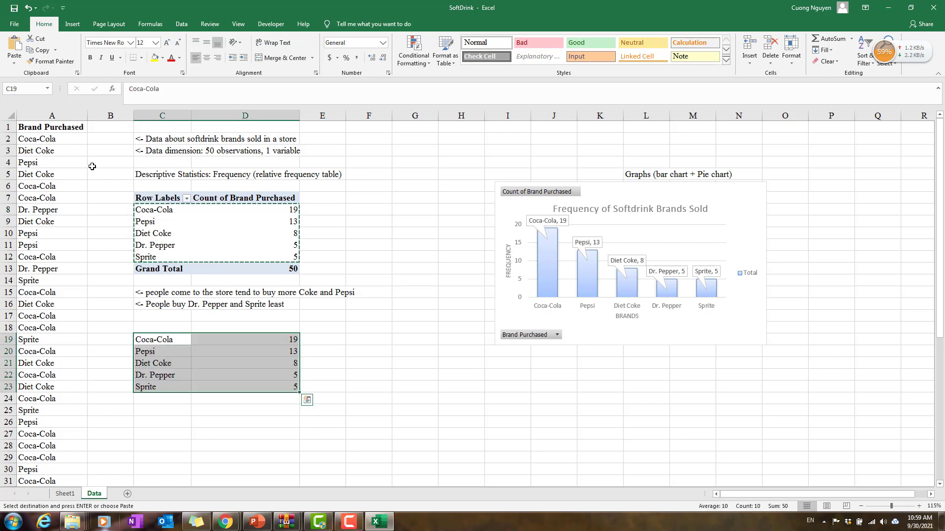
Step: Copy the "Brand Purchased" header from A1 to C18 and widen column C to fit it
left_click(49, 129)
key("ctrl+c")
left_click(158, 327)
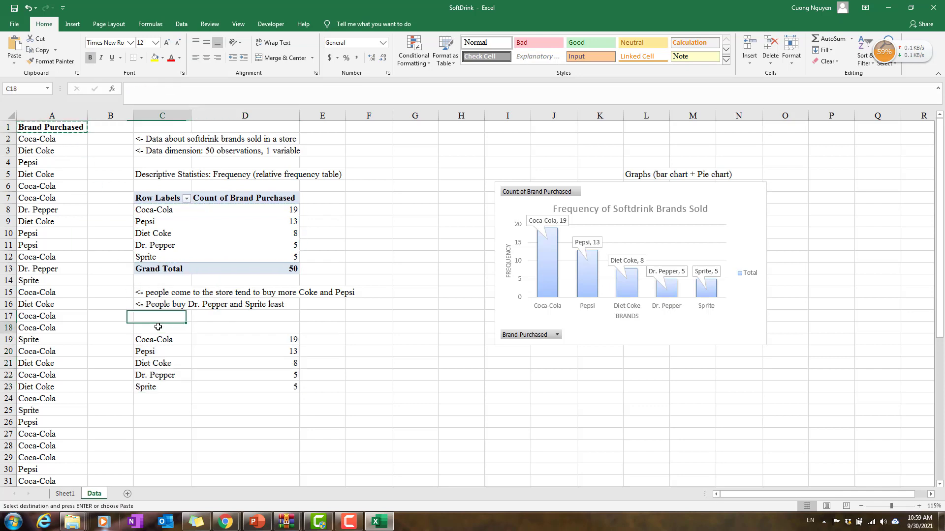
key("ctrl+v")
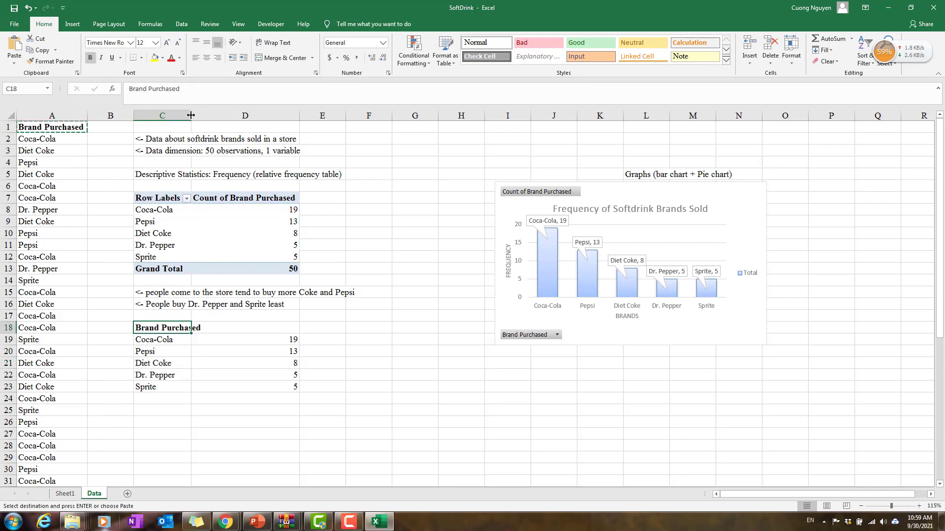
left_click_drag(191, 115, 204, 115)
Step: Enter the headers "Frequency" in D18 and "Relative Frequency" in E18 beside "Brand Purchased"
left_click(287, 331)
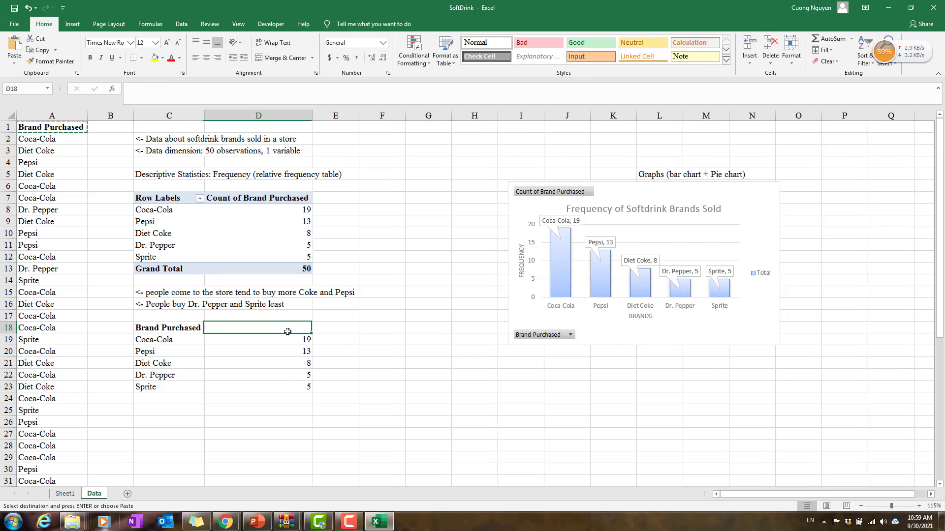
type("Fre")
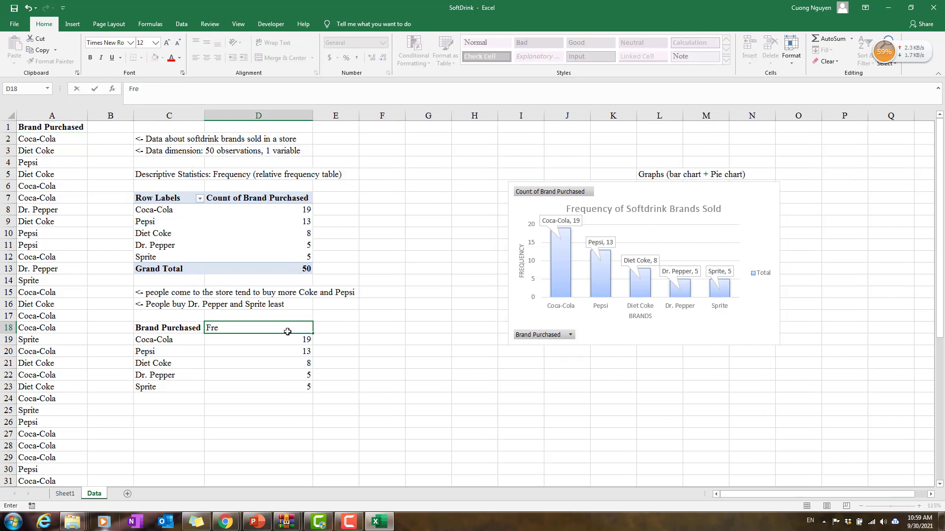
type("quency")
key("Tab")
type("Re")
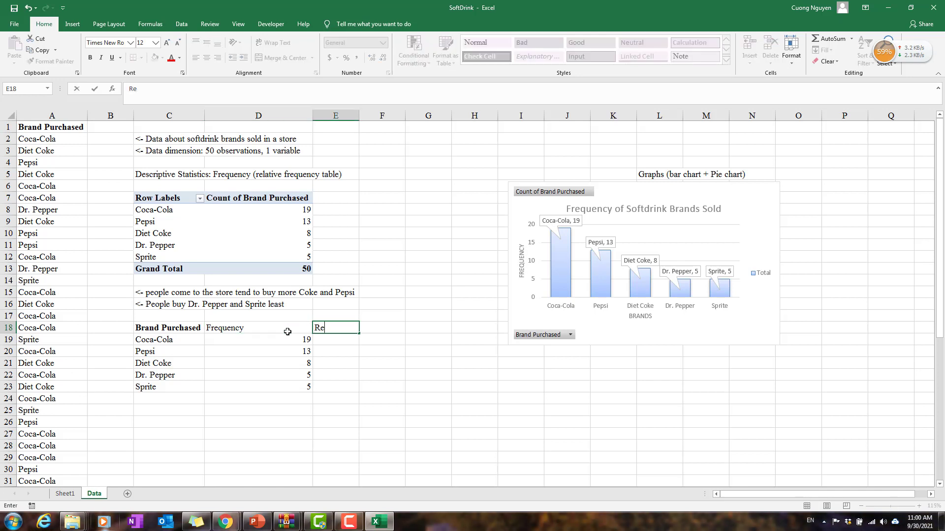
type("lative Frequency")
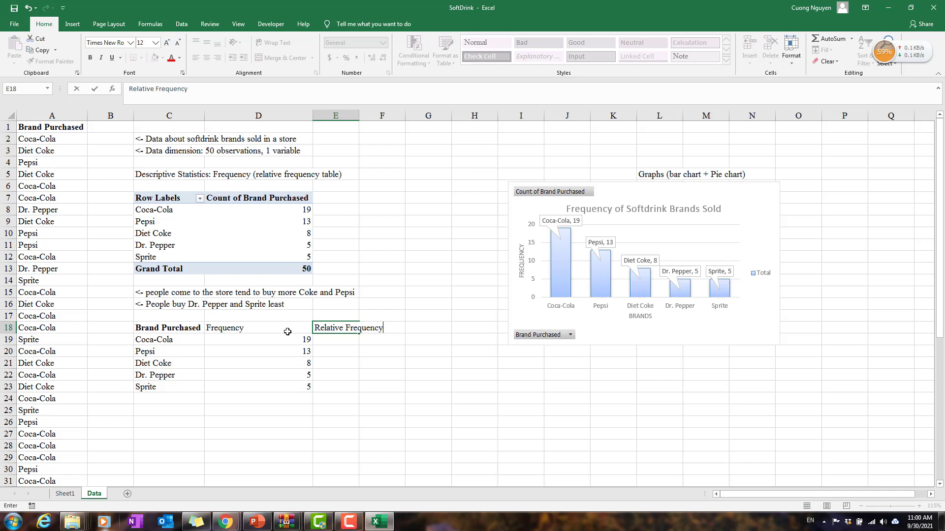
Step: Widen column E so the "Relative Frequency" header fits with a little extra room
left_click(363, 115)
double_click(360, 115)
left_click(360, 116)
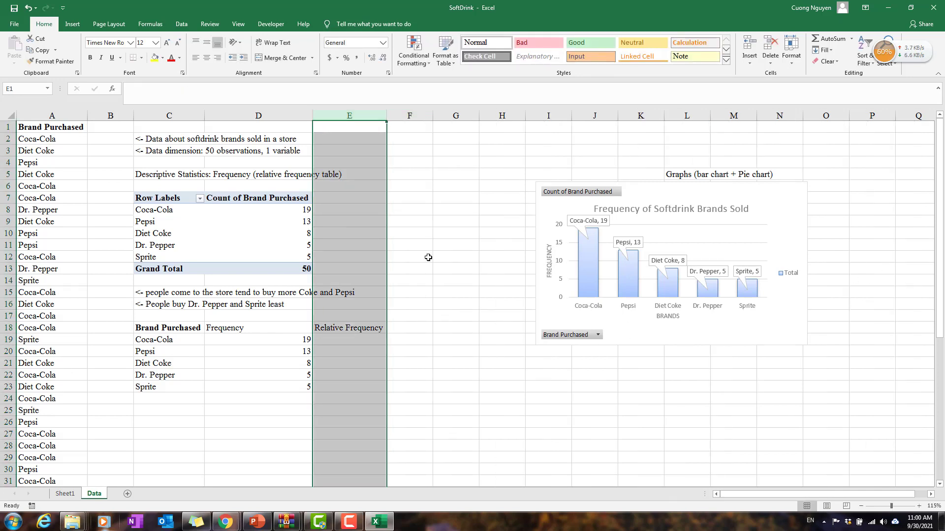
left_click_drag(387, 115, 392, 116)
left_click(344, 339)
Step: Add the row label "Total" in C24 below the copied brand names
left_click(185, 401)
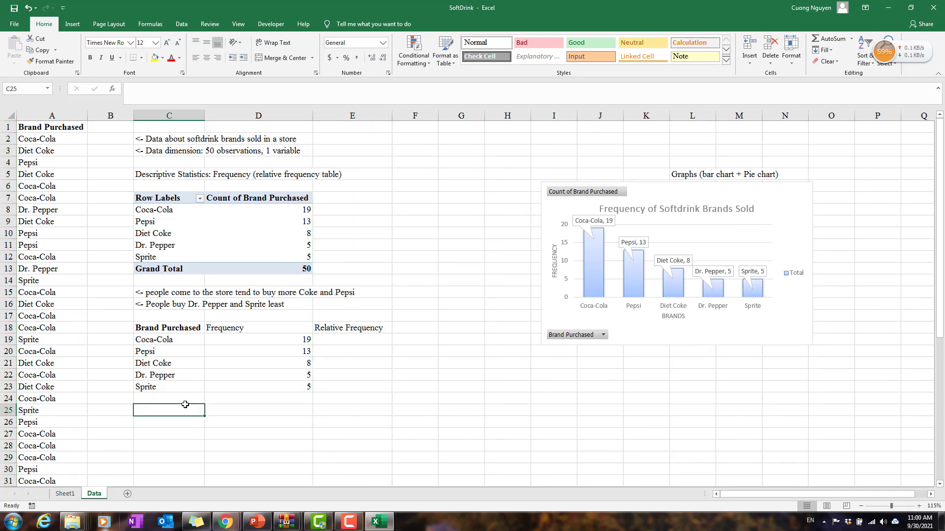
left_click(374, 338)
left_click(285, 338)
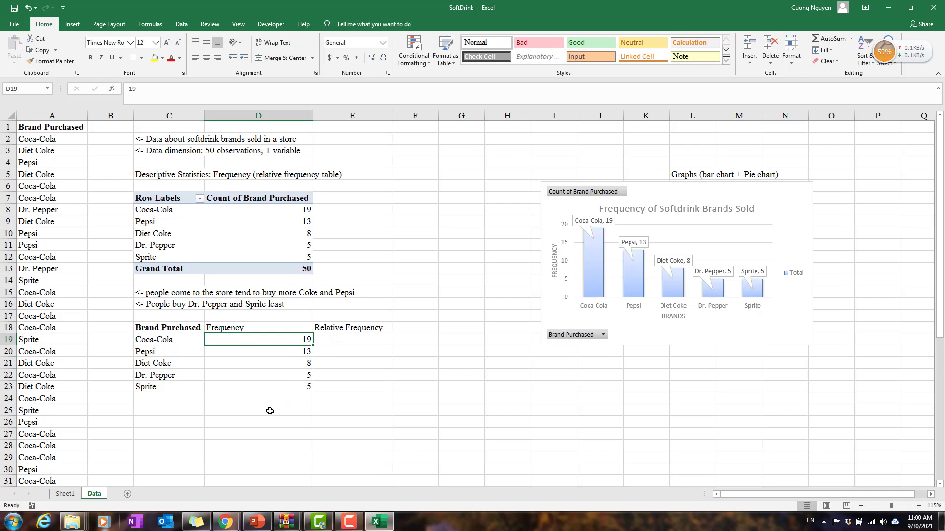
left_click(186, 397)
type("To")
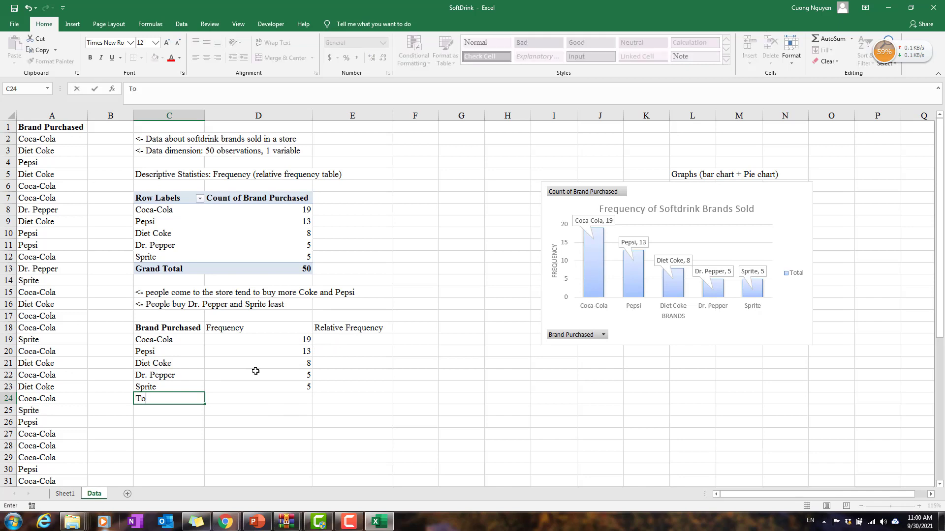
type("tal")
key("Return")
Step: Enter the formula =SUM(D19:D23) in D24 by hand, and clear the cell again
key("Right")
key("Up")
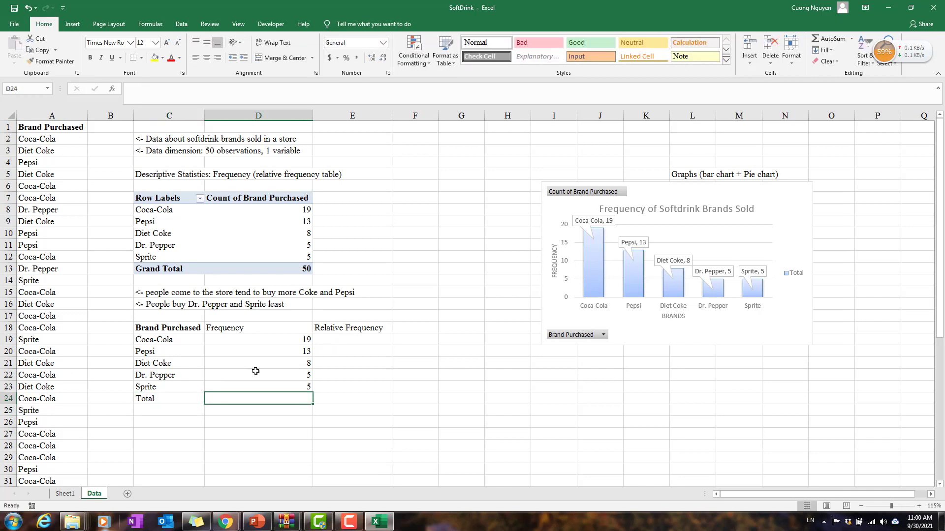
type("=sum(")
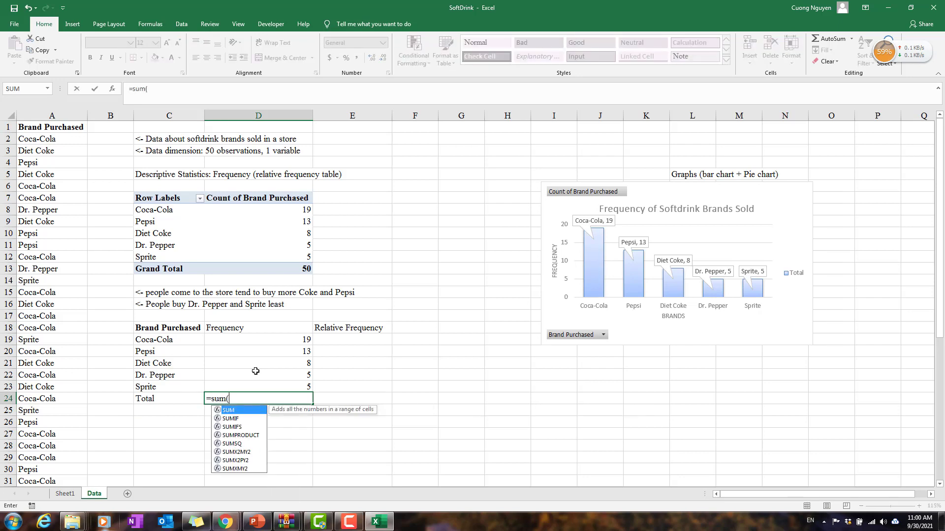
left_click_drag(285, 337, 287, 389)
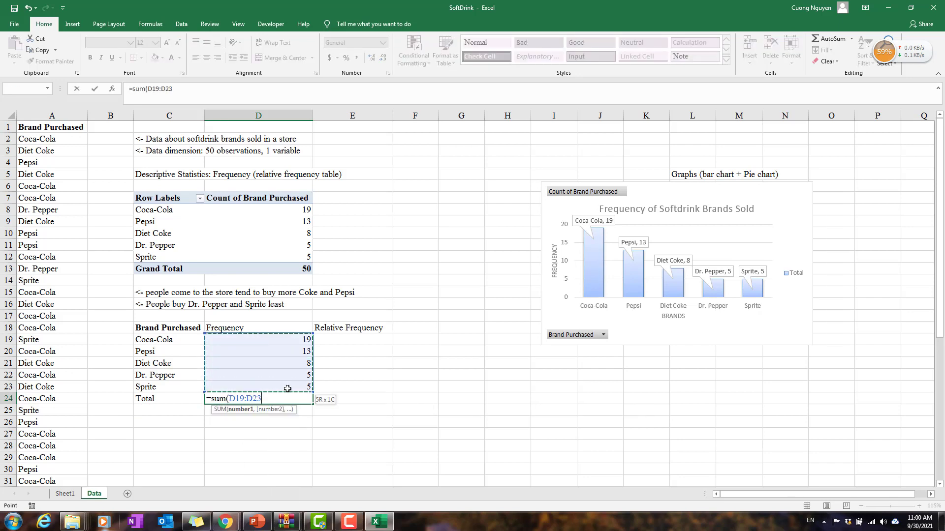
type(")")
key("Return")
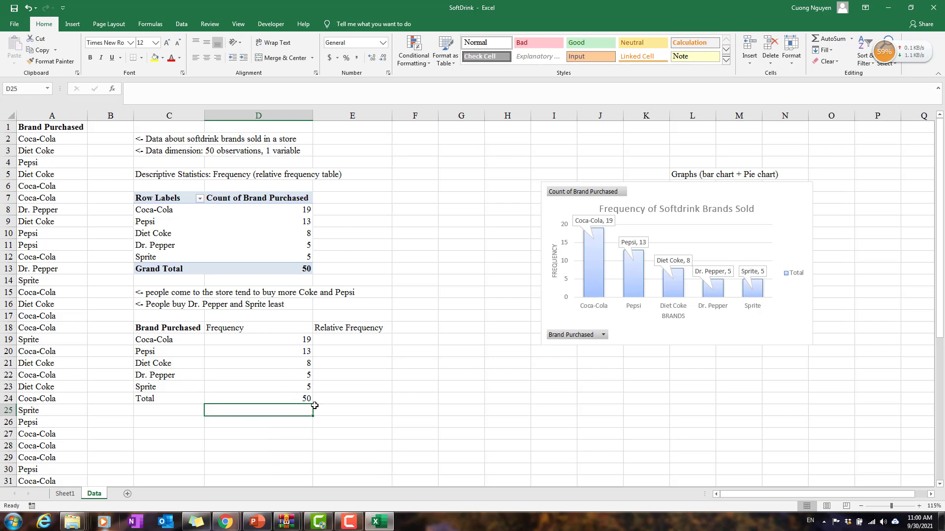
left_click(302, 397)
key("Delete")
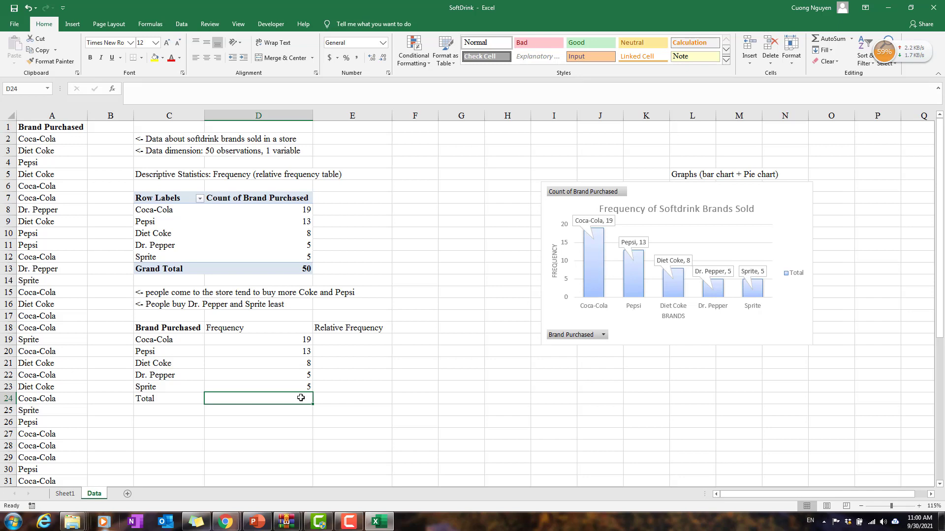
Step: Use AutoSum in D24 to total the frequencies in D19:D23
key("alt")
key("alt+=")
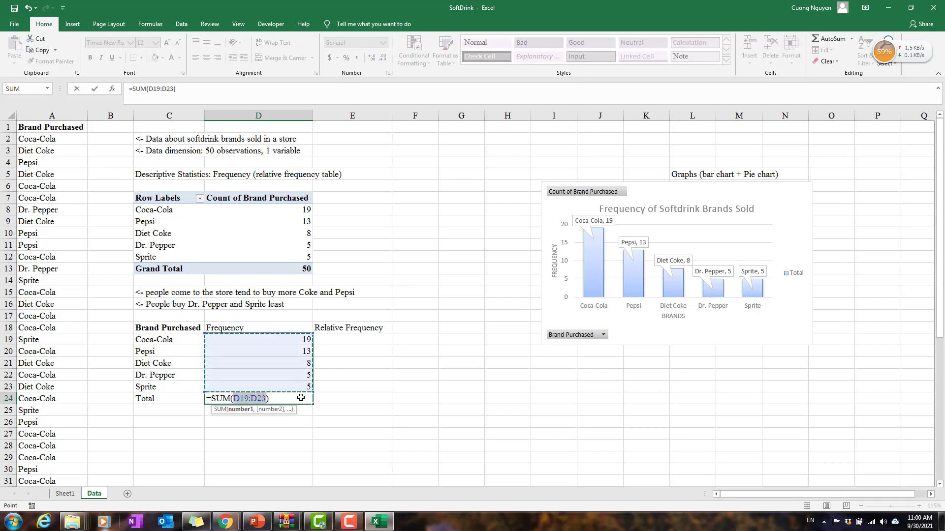
key("Return")
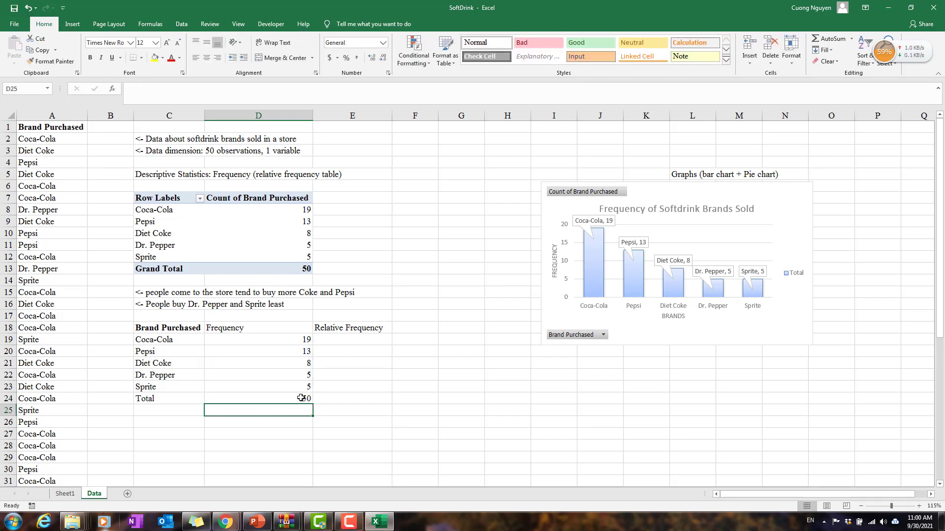
Step: Calculate Coca-Cola's relative frequency in E19 with =D19/$D$24, keeping the total as an absolute reference
left_click(355, 337)
type("=")
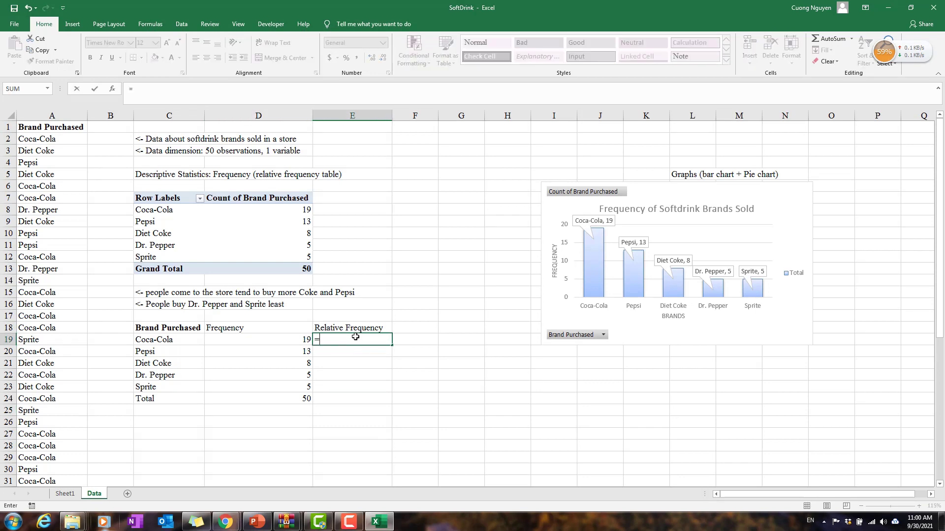
key("Left")
type("/")
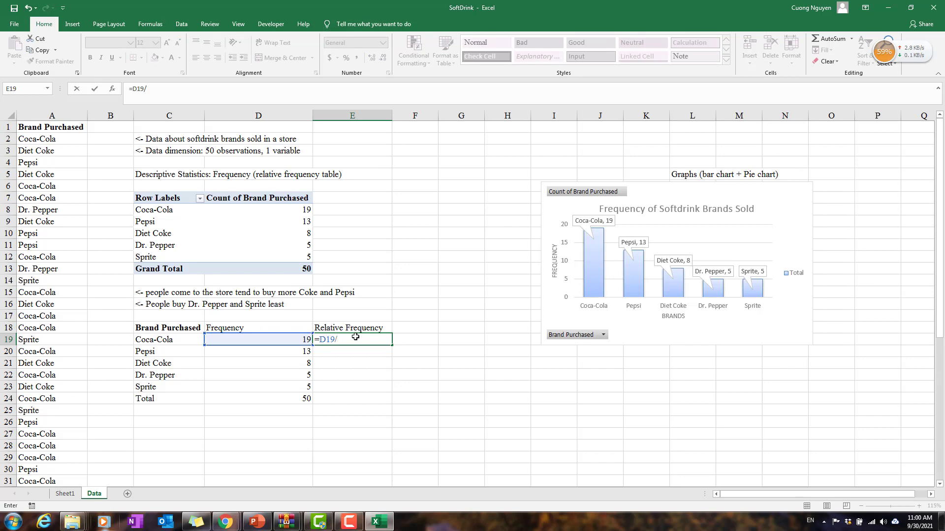
left_click(305, 397)
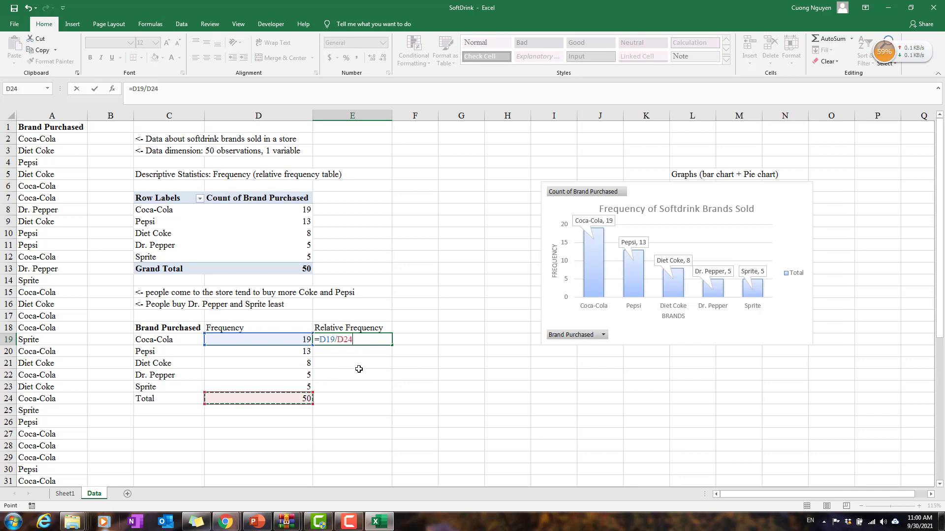
key("F4")
key("ctrl+Return")
key("Return")
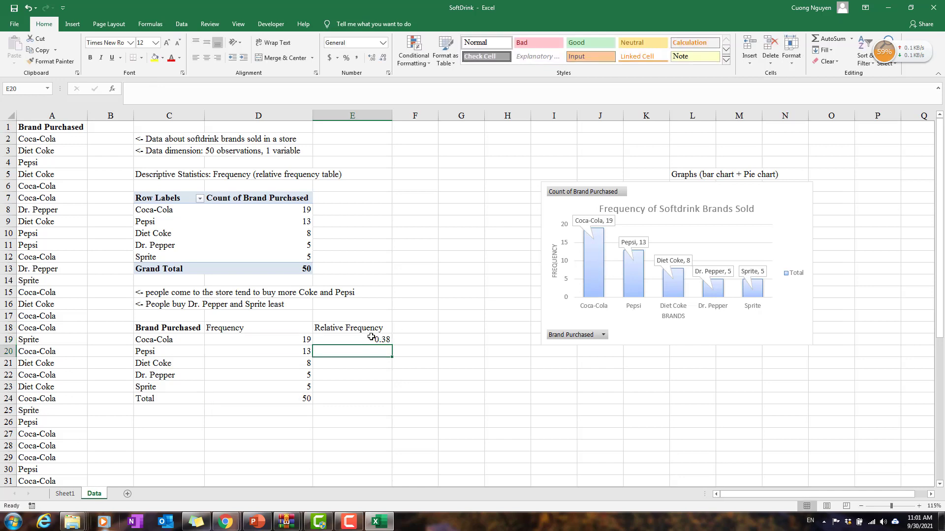
Step: Fill the E19 formula down through E24 and format E19:E24 as percentages
left_click(372, 337)
left_click_drag(392, 346, 384, 402)
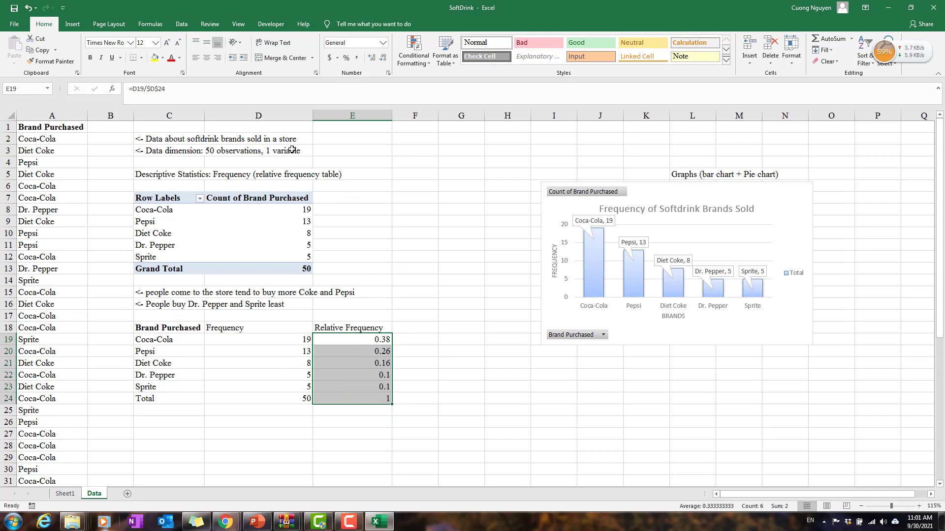
left_click(346, 58)
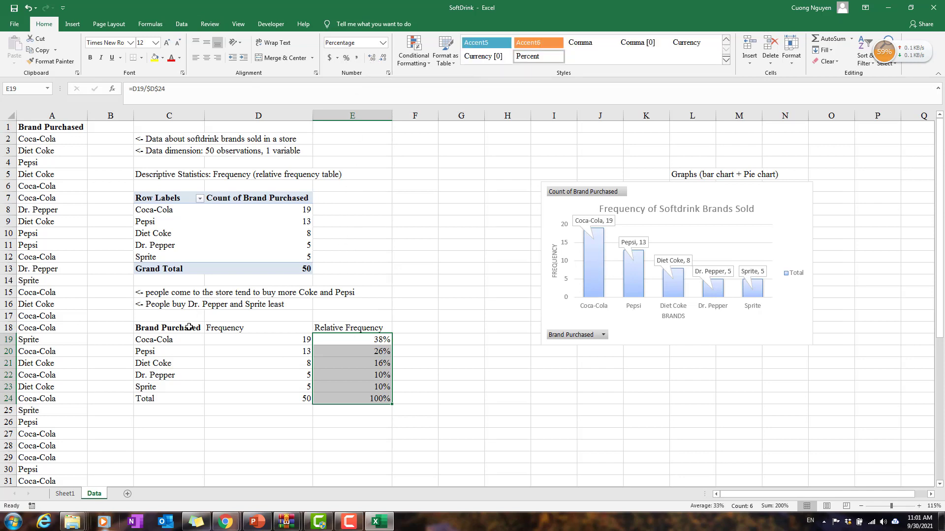
Step: Apply all borders and thick outside borders to the frequency table in C18:E24
left_click_drag(189, 327, 374, 399)
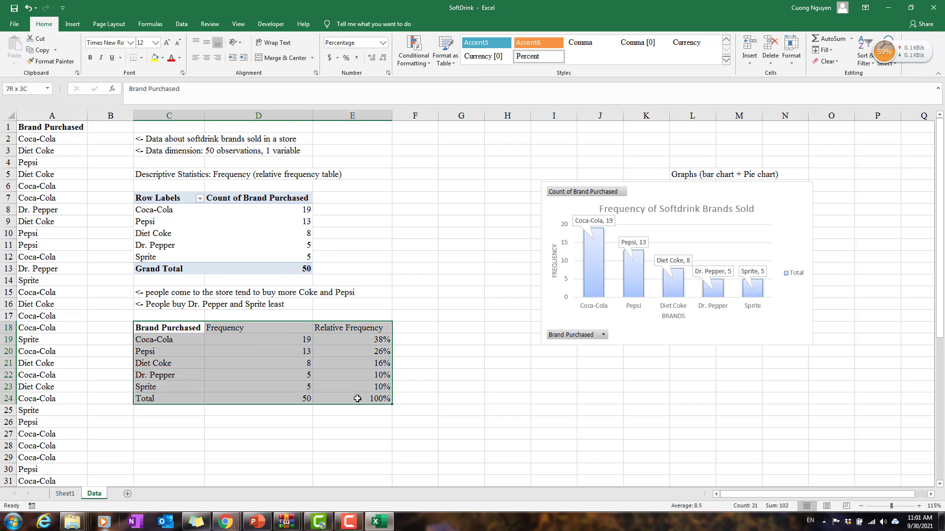
left_click(141, 57)
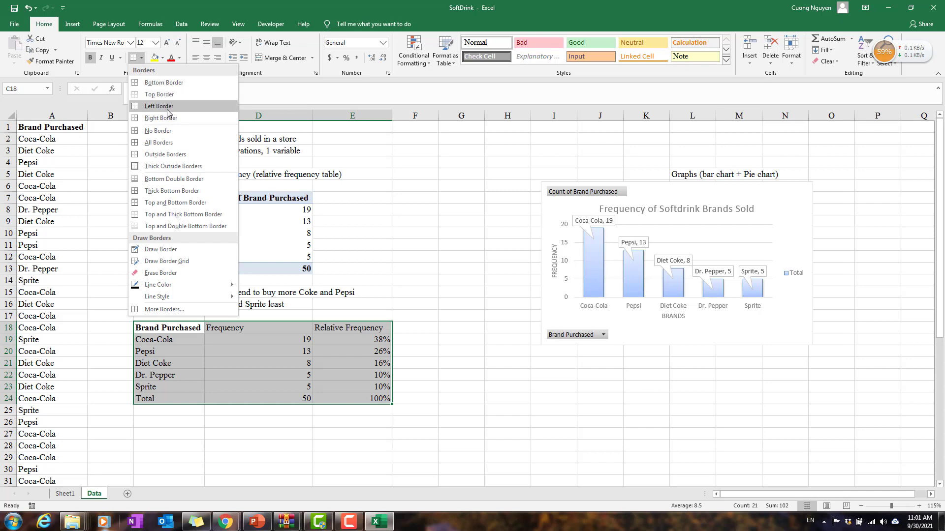
left_click(178, 143)
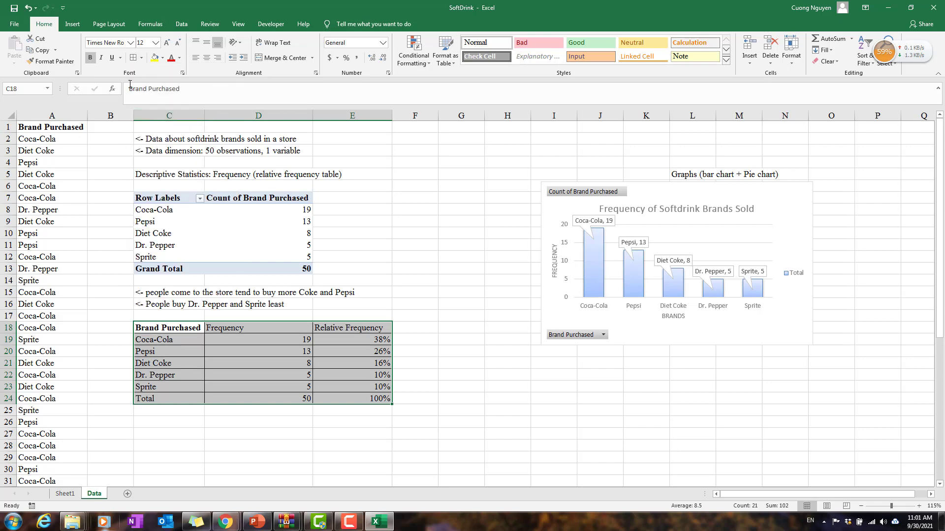
left_click(141, 57)
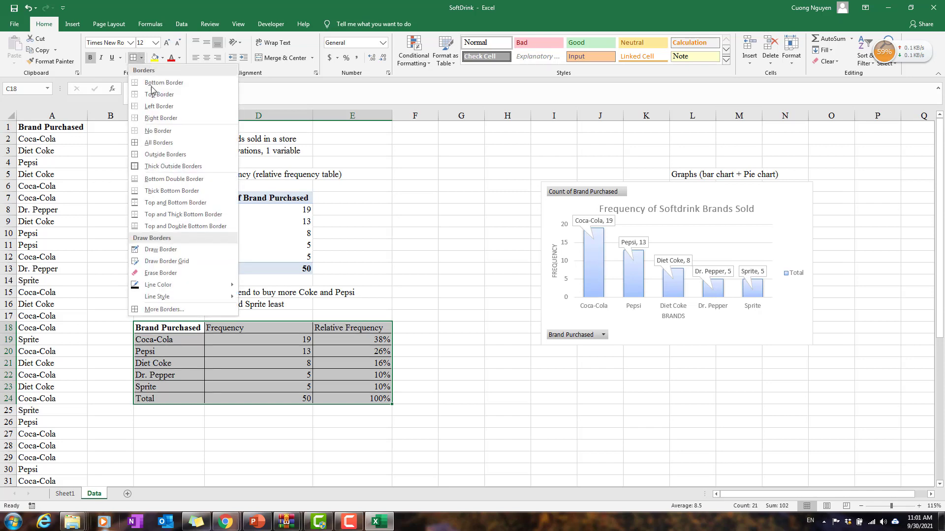
left_click(172, 166)
left_click(506, 339)
Step: Center the contents of the frequency table in C18:E24 horizontally
left_click(182, 331)
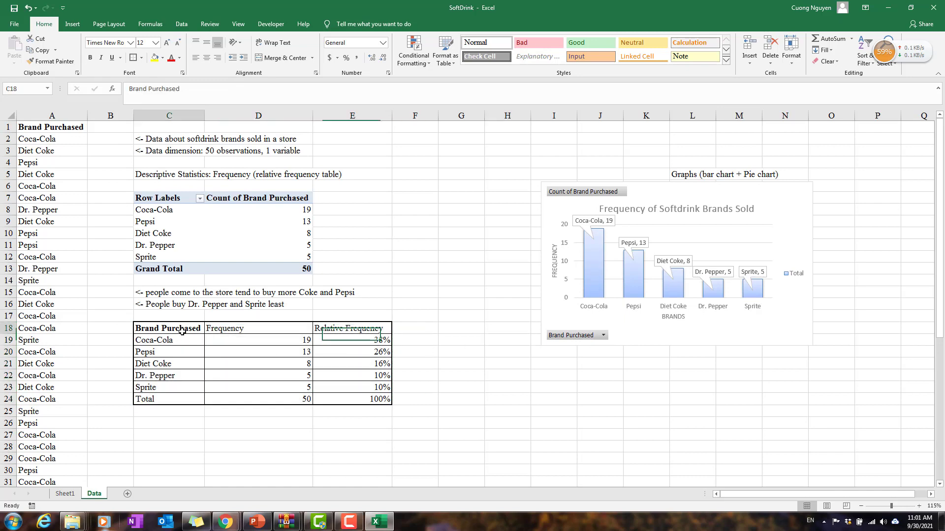
left_click_drag(182, 332, 389, 401)
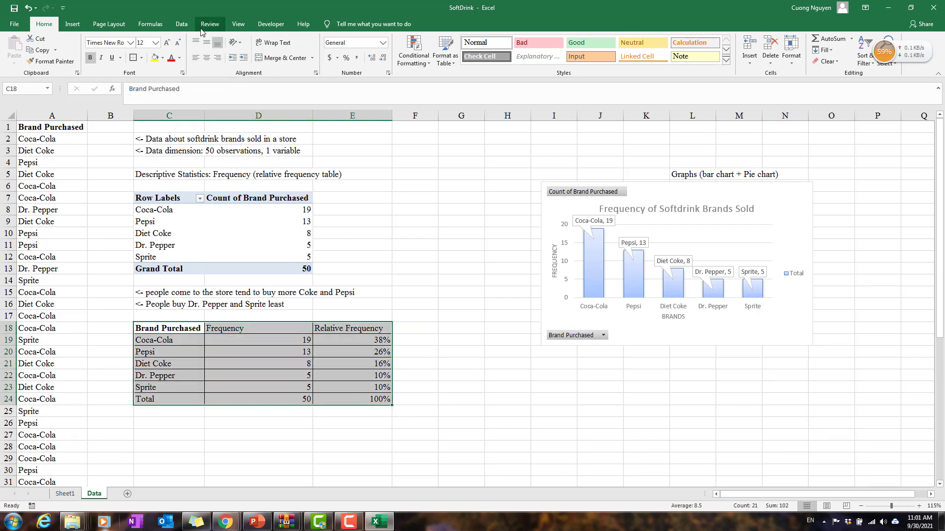
left_click(207, 58)
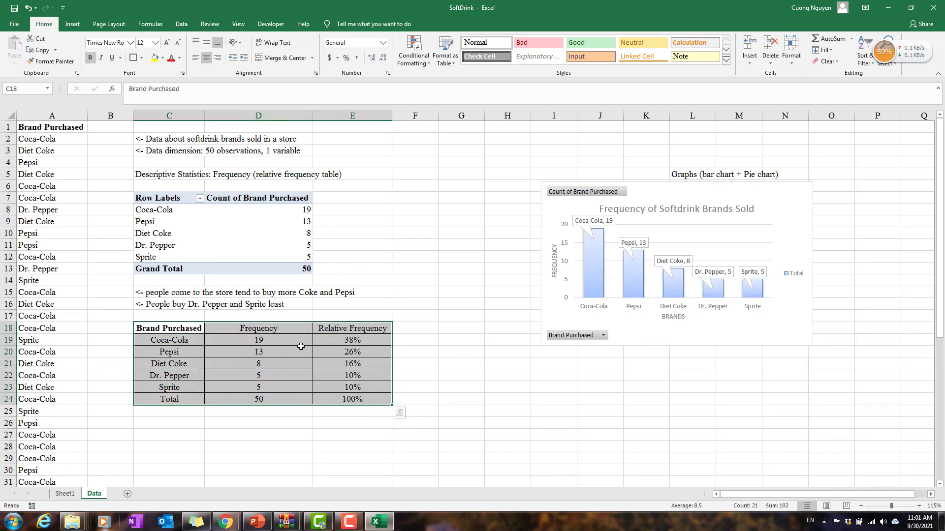
left_click(301, 364)
Step: Bold the headers in D18:E18 and fill the header row C18:E18 with a tan theme color
left_click_drag(238, 331, 386, 329)
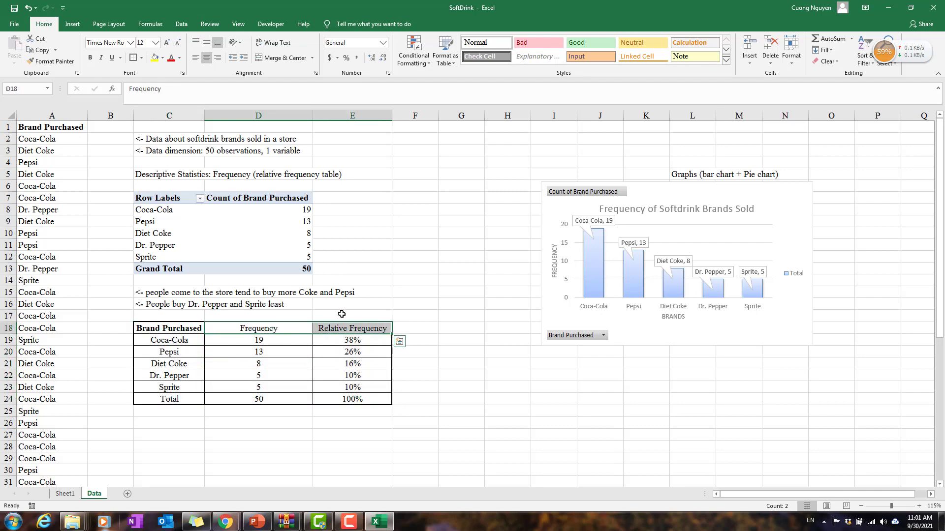
left_click(91, 57)
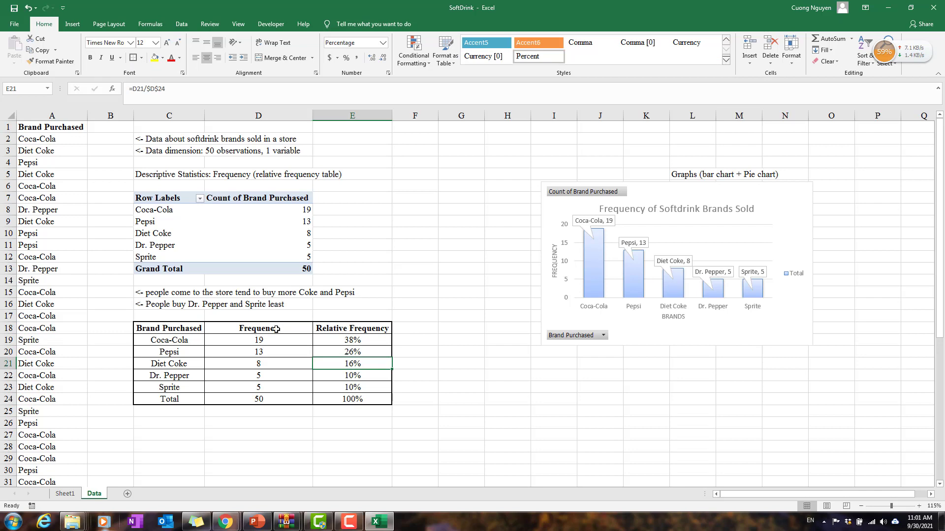
left_click_drag(199, 330, 366, 332)
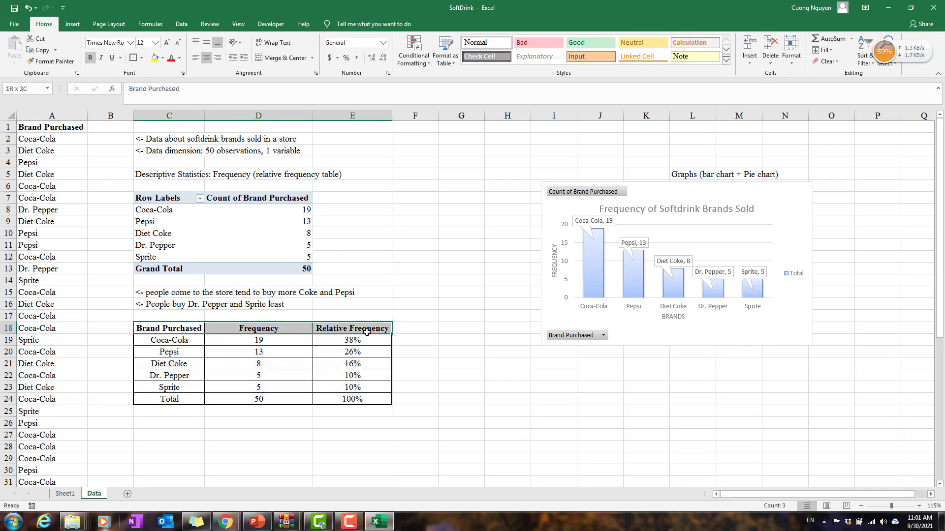
left_click(154, 57)
left_click(162, 58)
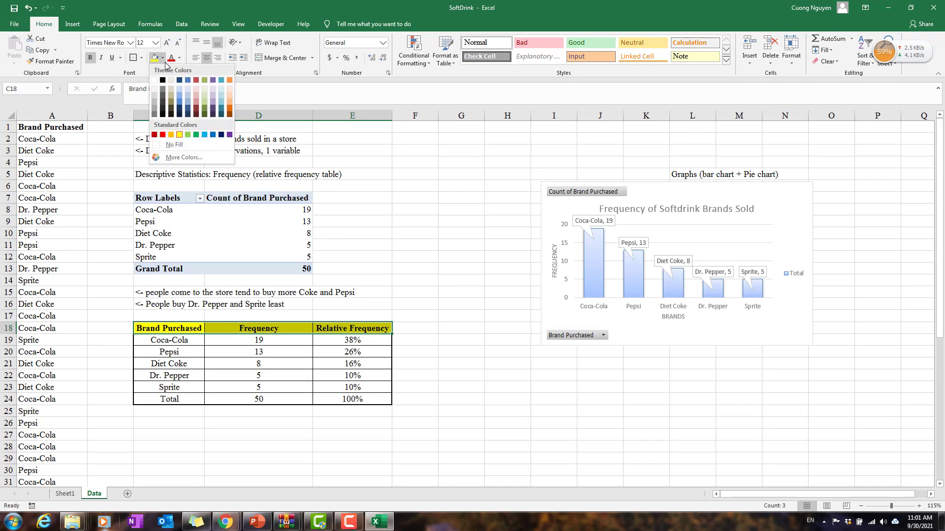
left_click(174, 92)
left_click(411, 267)
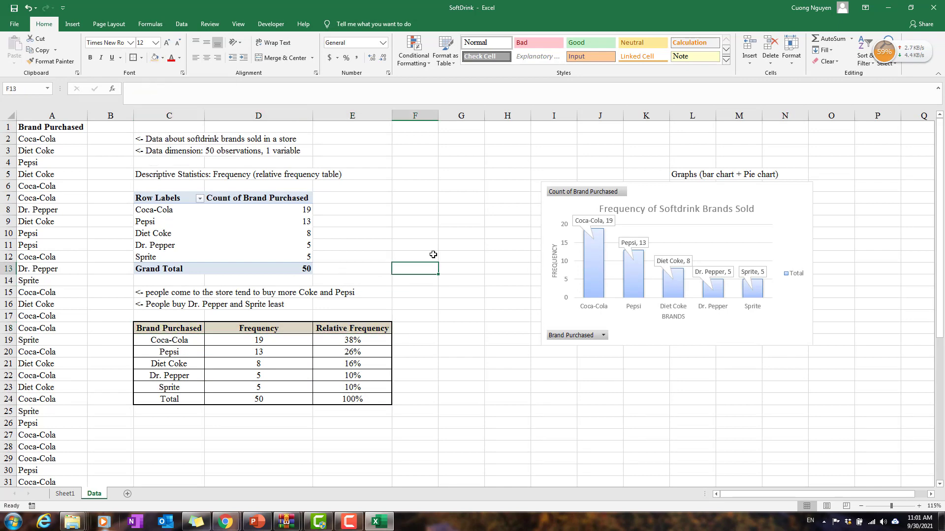
left_click(507, 399)
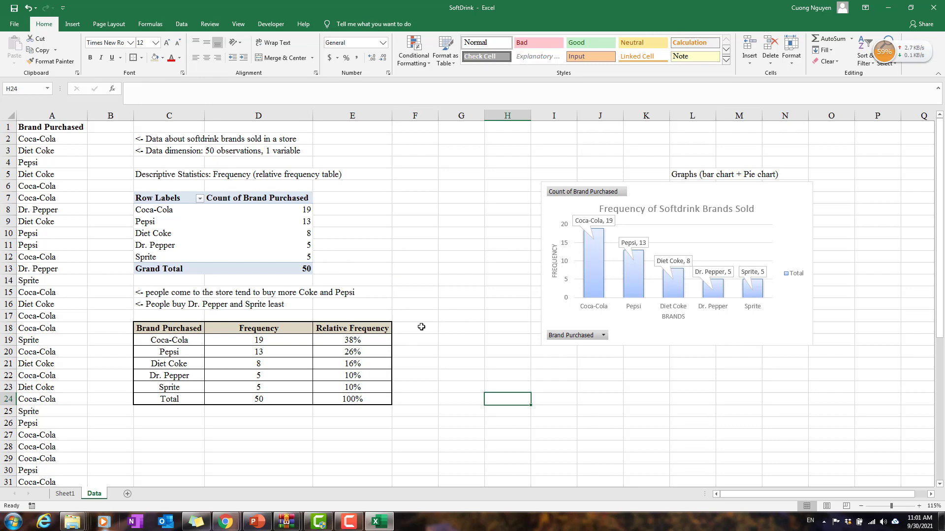
scroll(570, 347, "down", 1)
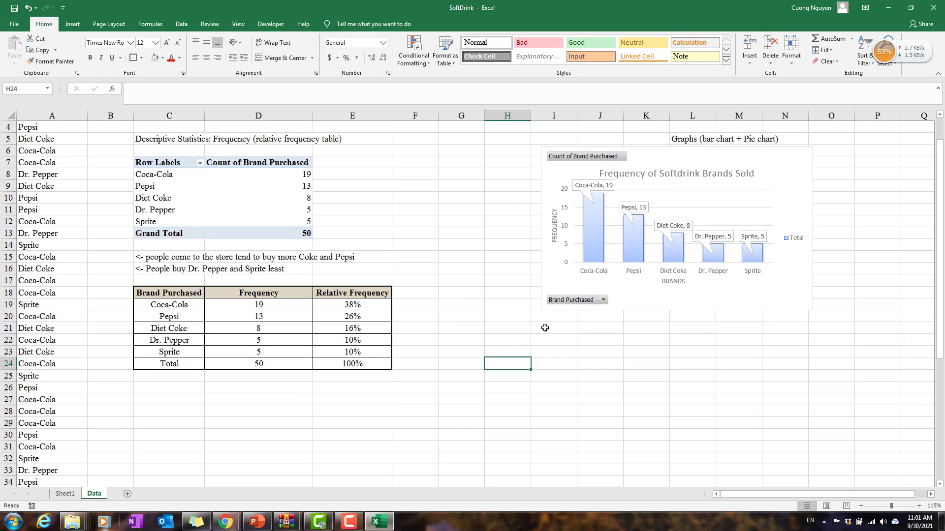
Step: Enter the label "Pie chart" in cell I20 below the bar chart
left_click(560, 318)
type("P")
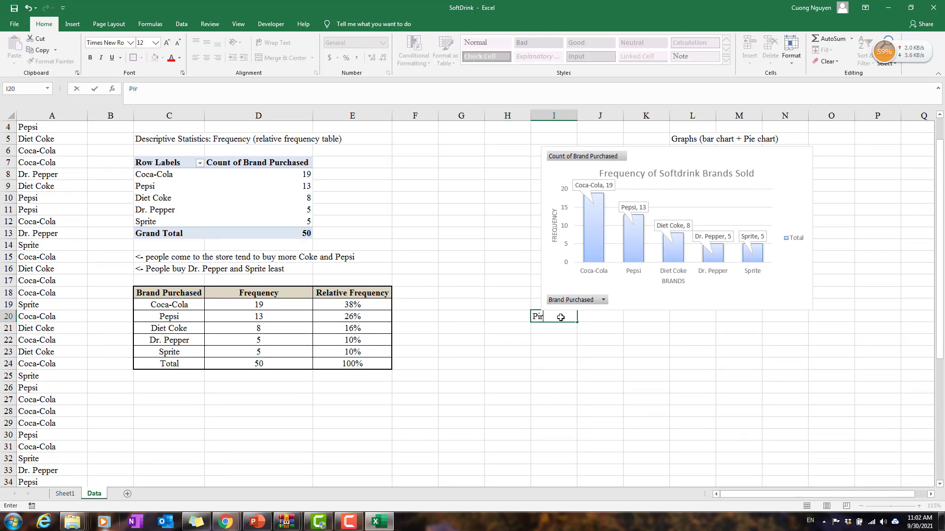
type("ie chart")
key("Return")
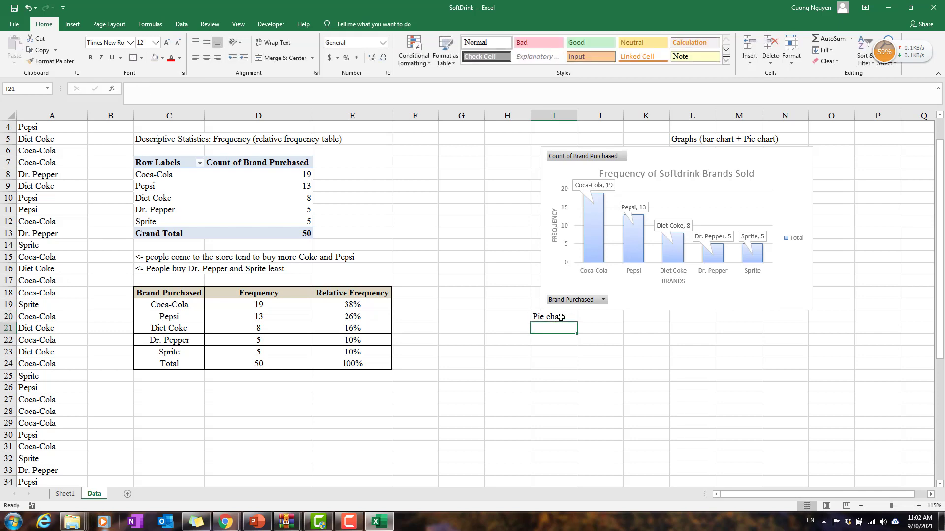
left_click(561, 317)
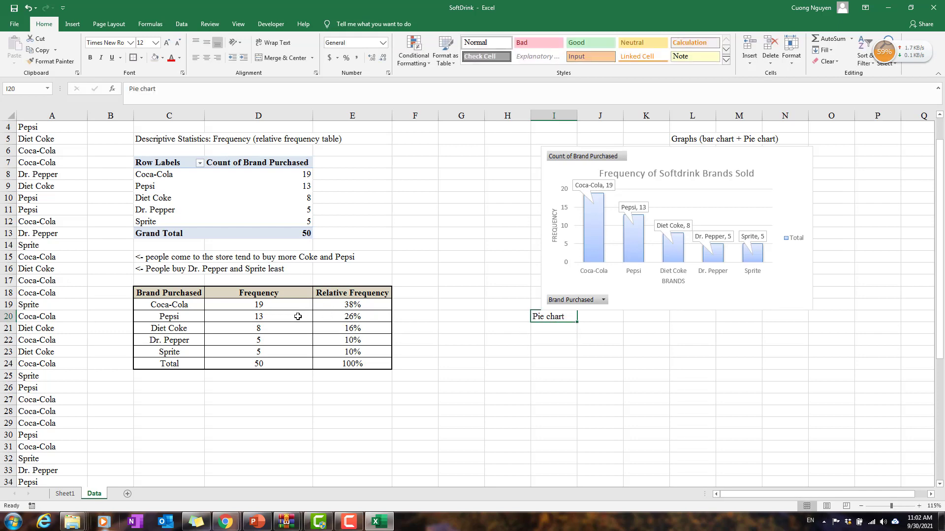
Step: Insert a recommended pie chart of C18:C23 and E18:E23 and place it directly below the "Pie chart" label
left_click_drag(375, 290, 364, 349)
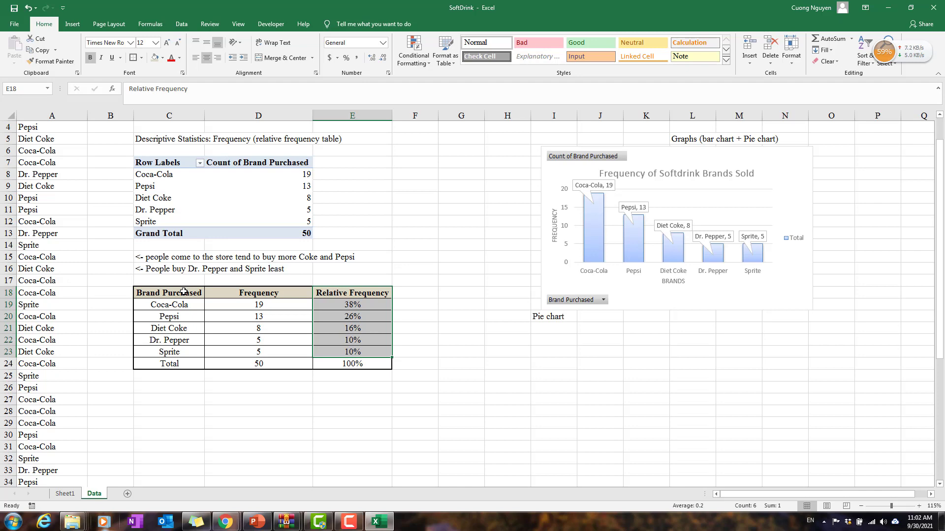
left_click_drag(184, 291, 184, 350)
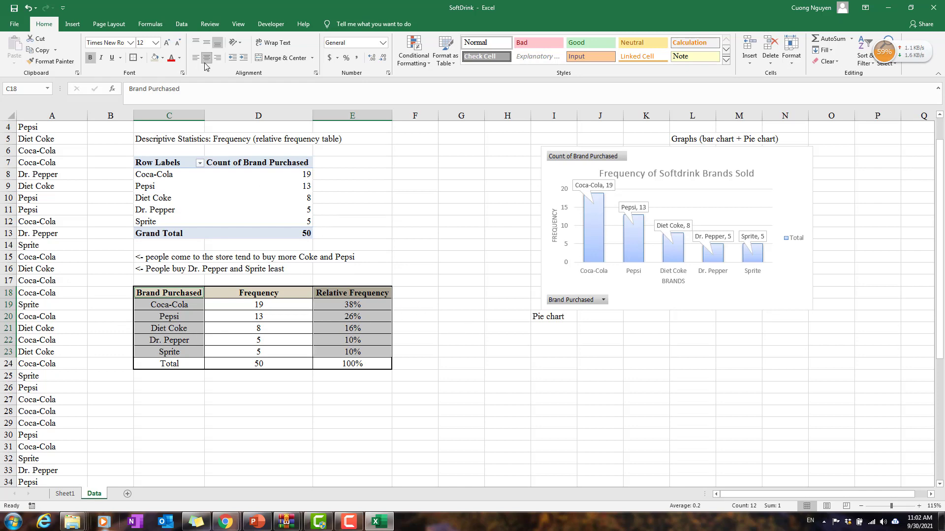
left_click(72, 25)
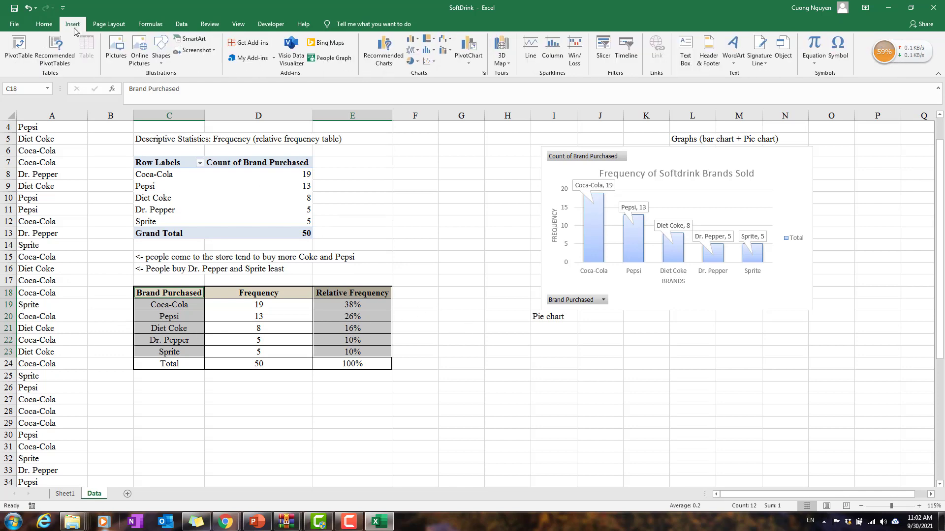
left_click(417, 61)
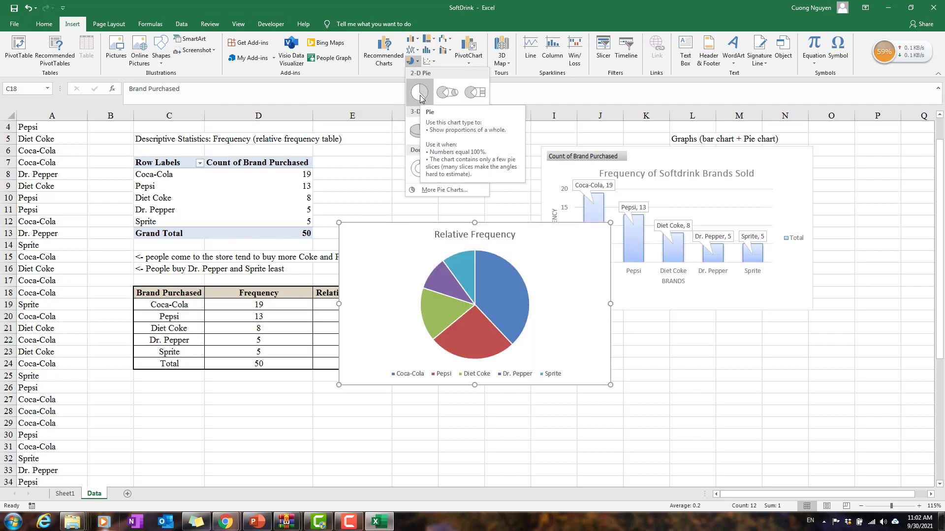
left_click(389, 57)
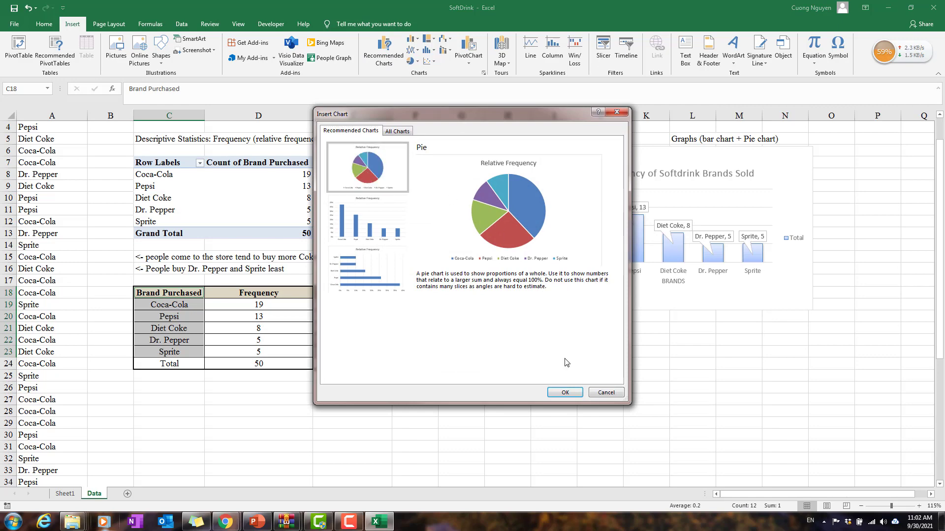
left_click(565, 392)
left_click_drag(538, 247, 803, 378)
scroll(707, 262, "down", 1)
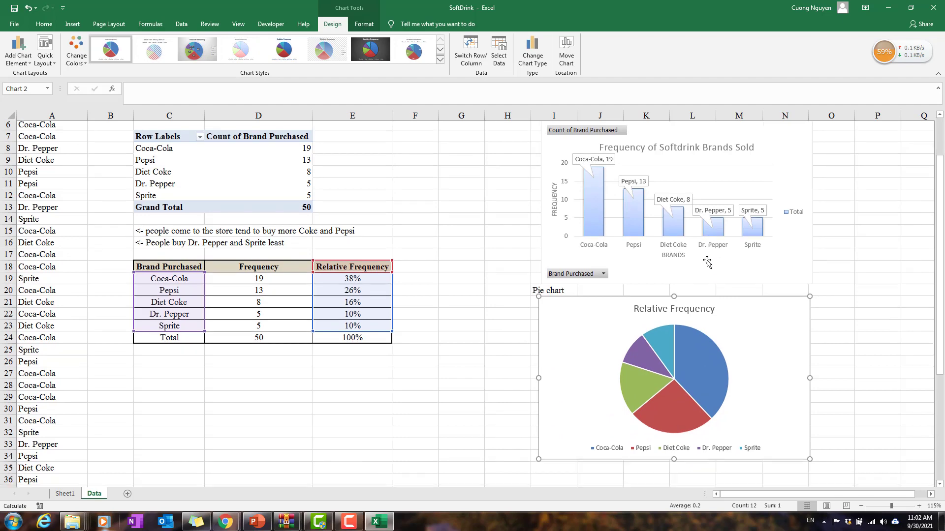
Step: Change the pie chart's title to "Relative Frequency of Softdrink Brands Sold"
left_click(658, 301)
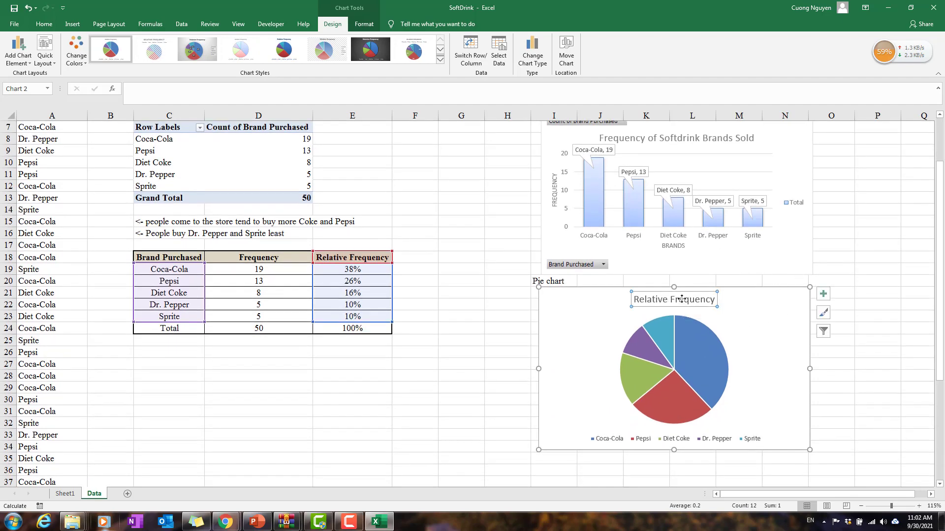
double_click(707, 300)
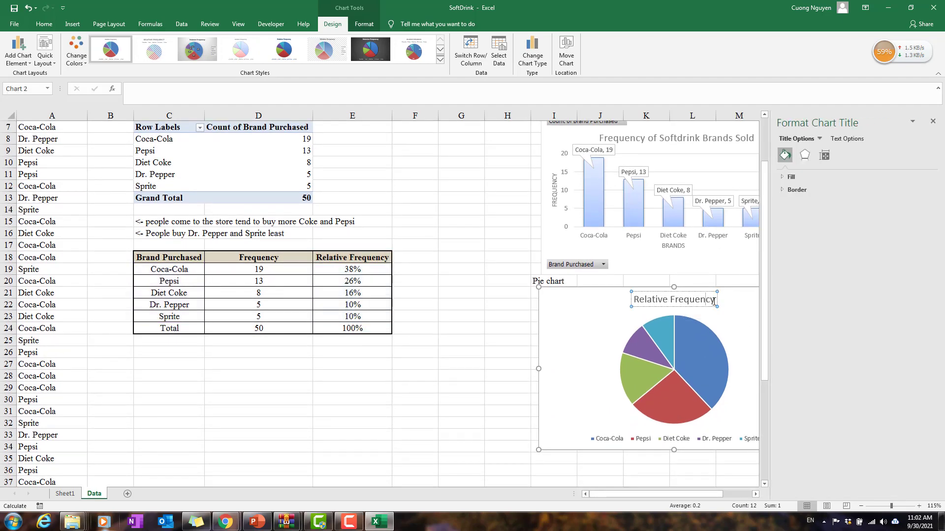
type("of")
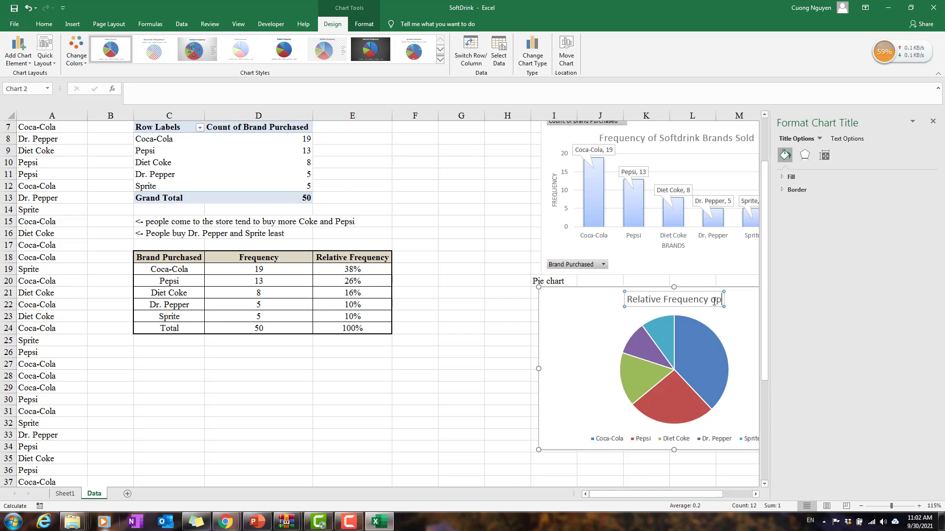
type(" S")
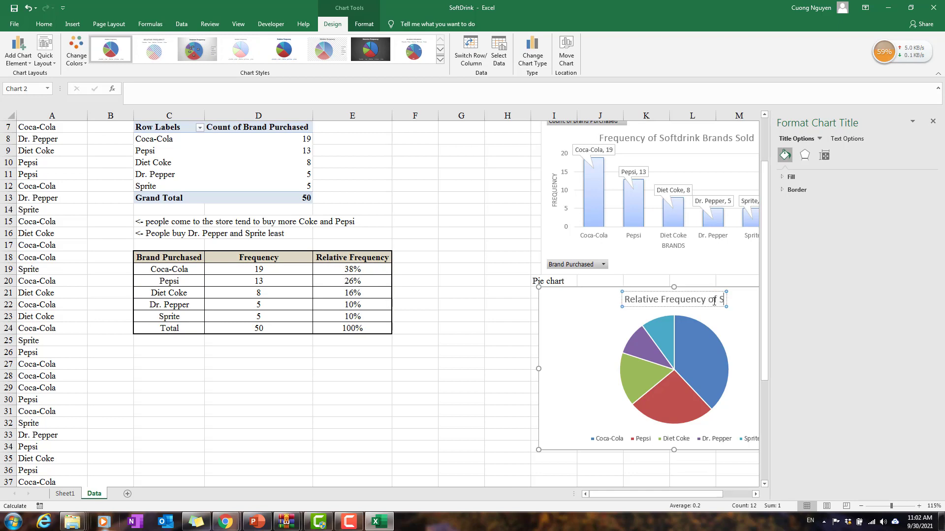
type("oftdrink brands")
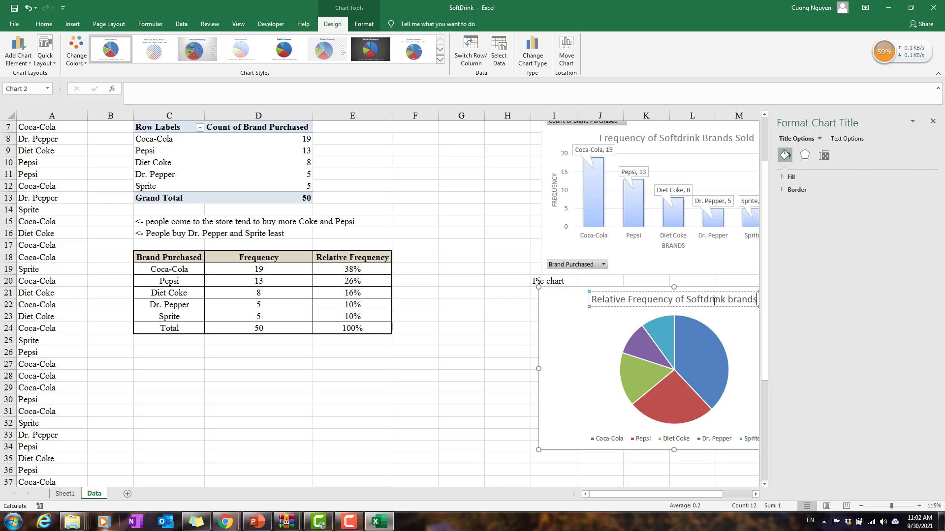
key("BackSpace")
key("BackSpace")
key("BackSpace")
key("BackSpace")
key("BackSpace")
key("BackSpace")
type("Bran")
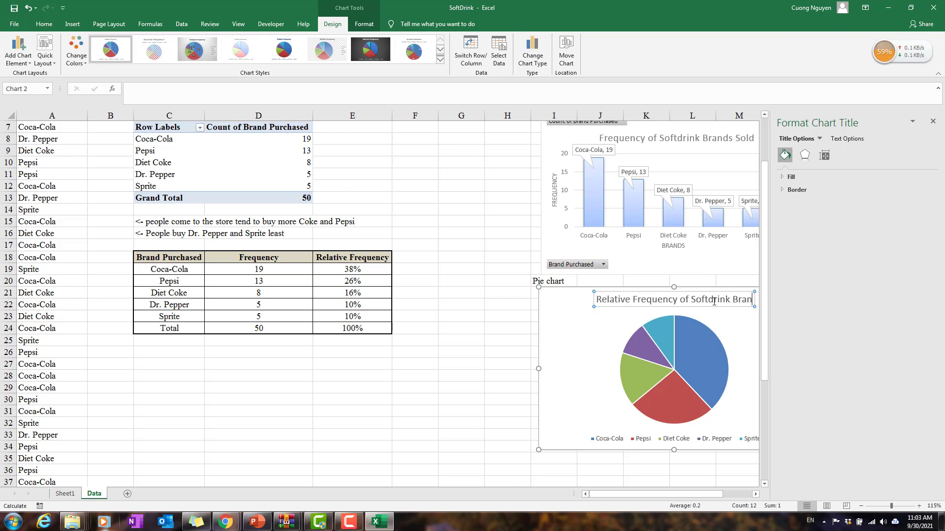
type("ds So")
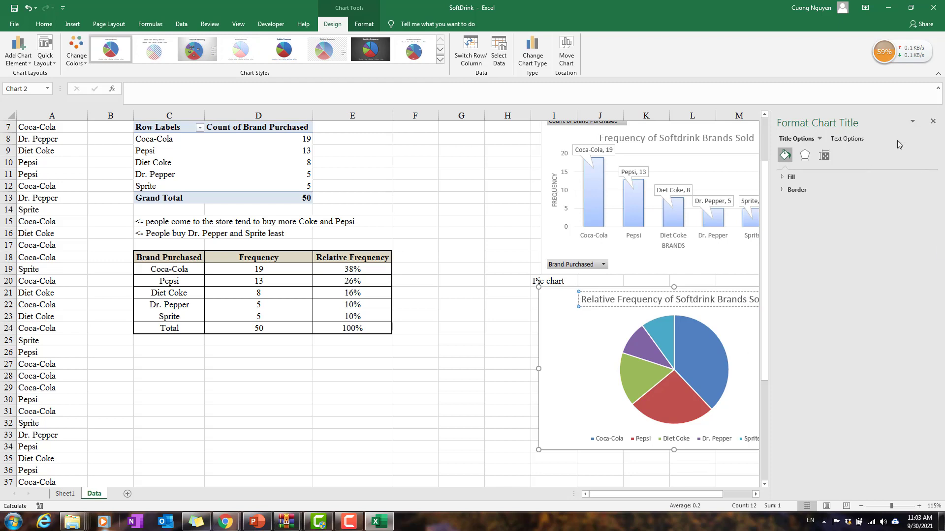
left_click(933, 121)
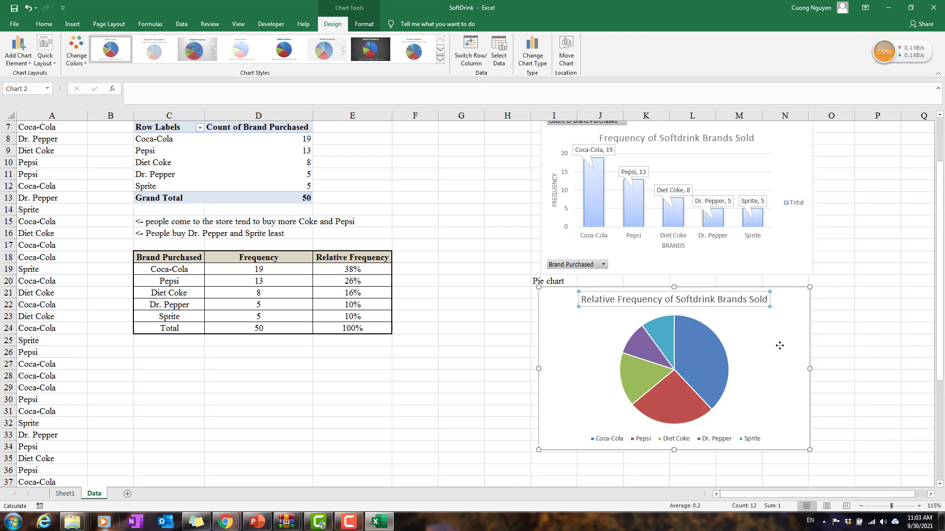
Step: Apply the chart style with a grey gradient background, dark percentage labels and a side legend to the pie chart
left_click(779, 346)
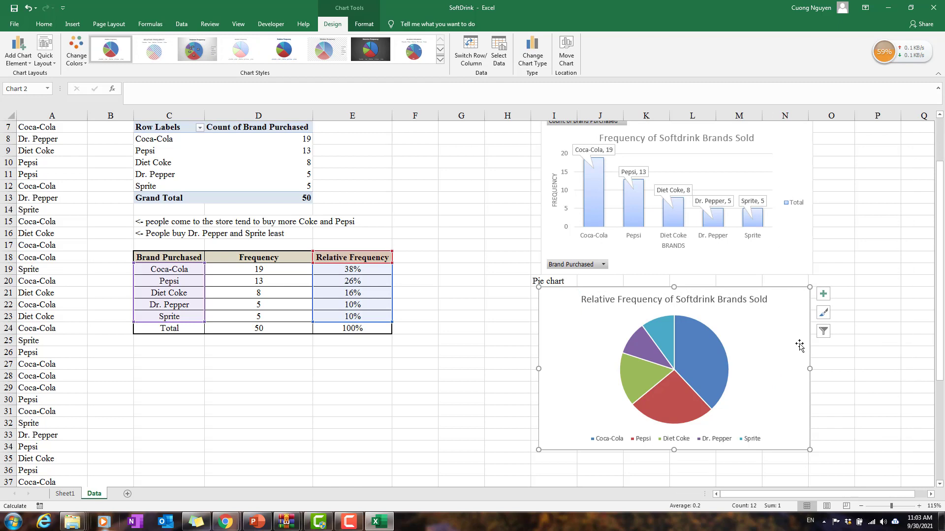
left_click(821, 297)
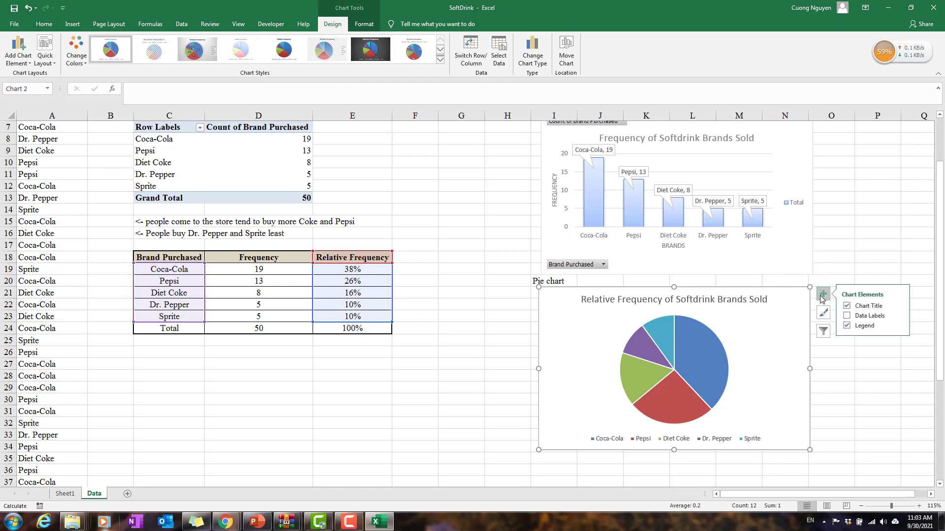
left_click(899, 317)
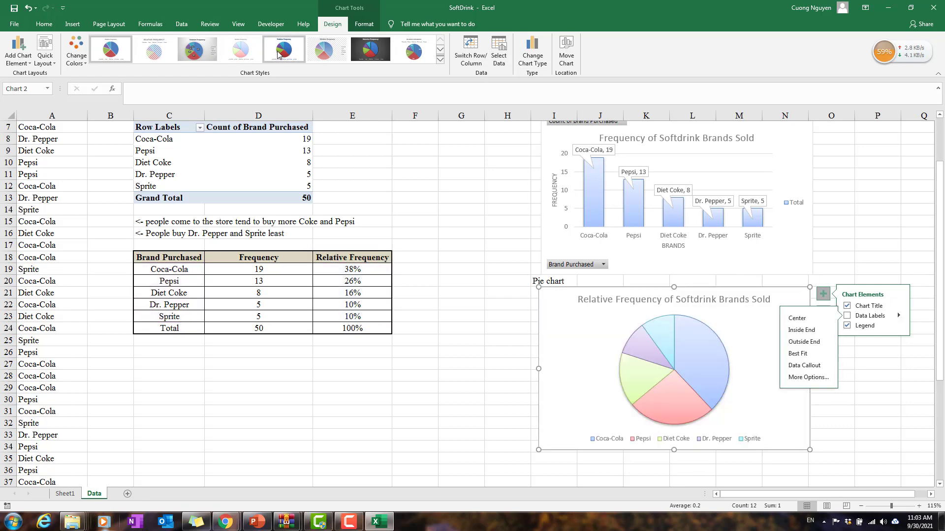
left_click(195, 48)
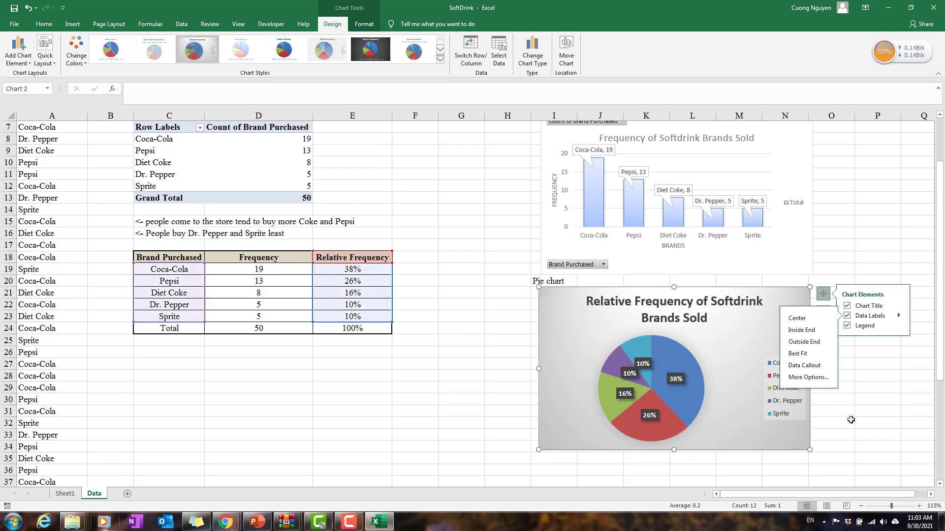
left_click(899, 362)
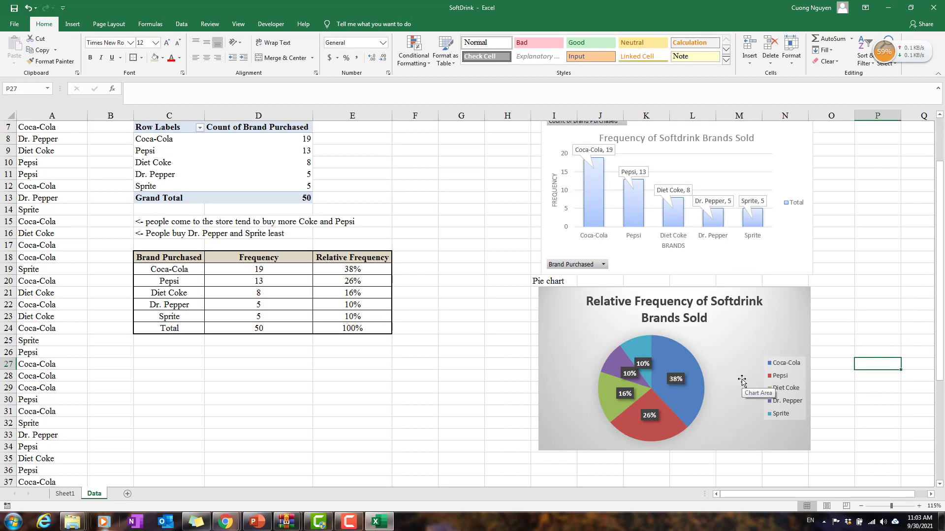
scroll(521, 416, "up", 2)
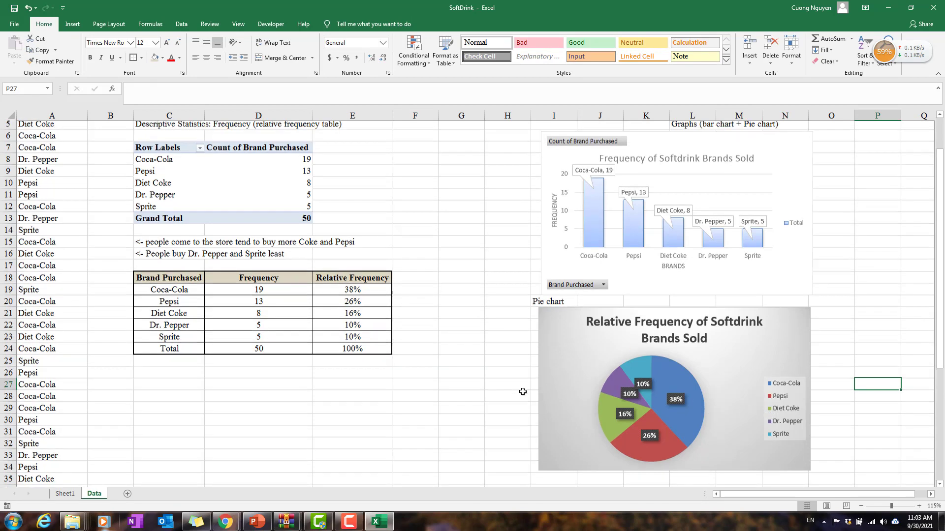
scroll(507, 373, "down", 1, "ctrl")
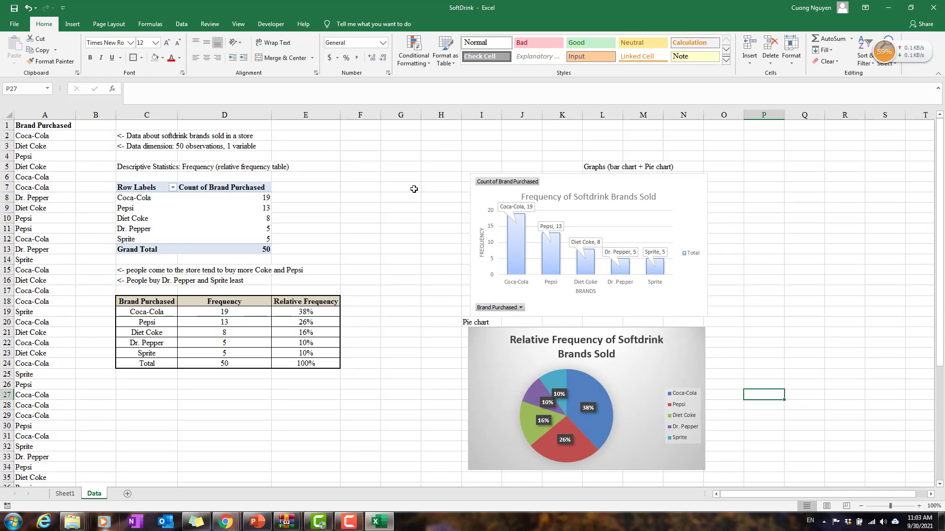
left_click(397, 260)
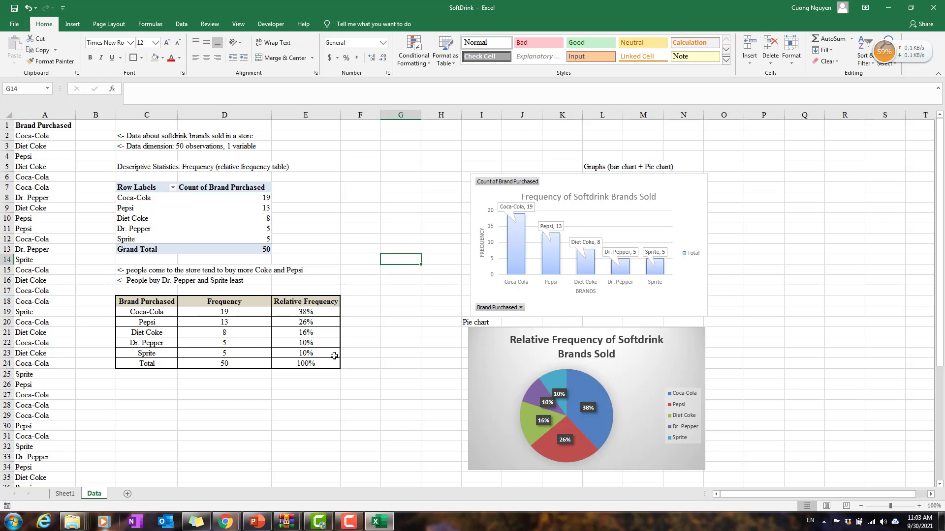
mouse_move(349, 522)
left_click(357, 479)
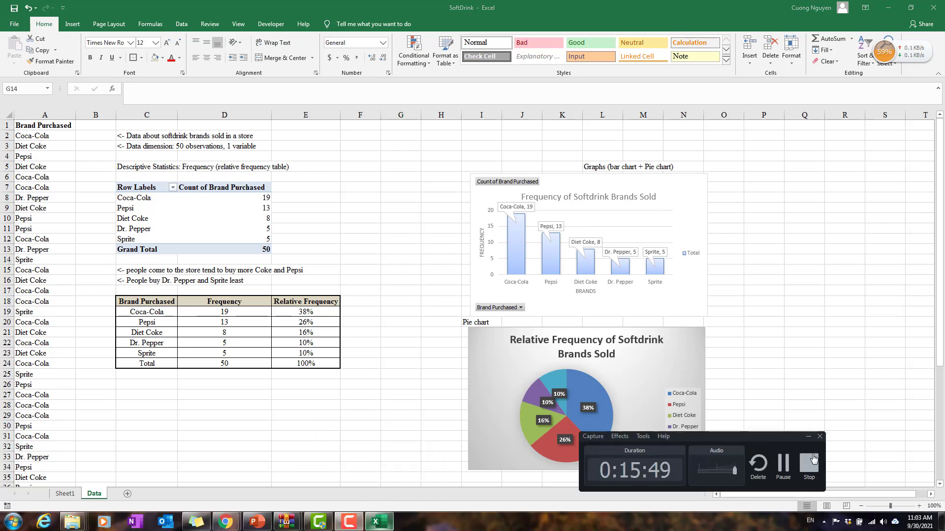